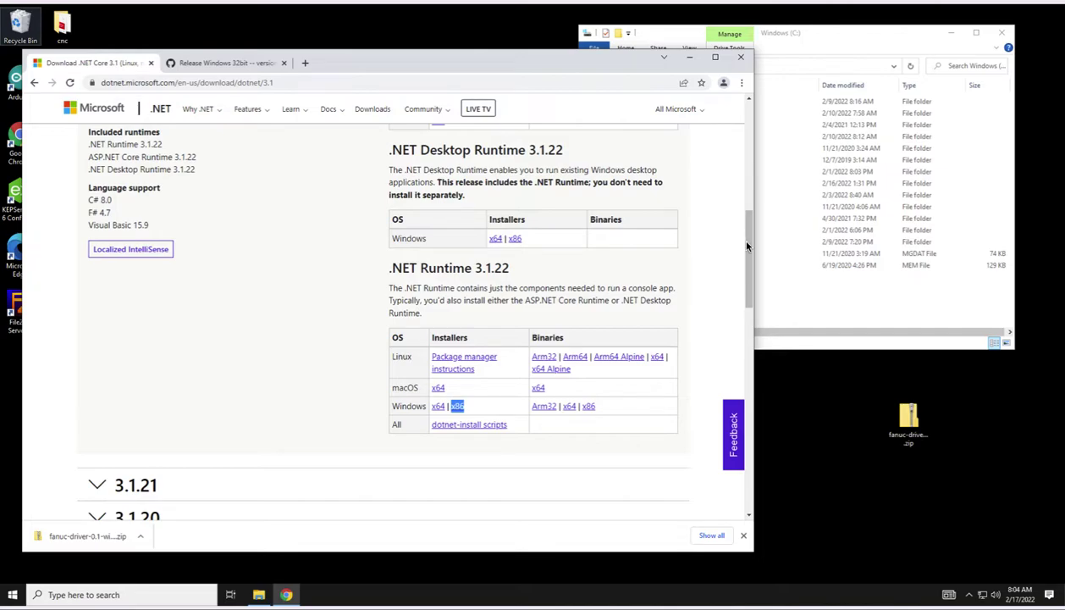
Step: Locate the Windows x86 installer of .NET Runtime 3.1.22 on the .NET Core 3.1 download page
{"action": "left_click_drag", "start_coordinate": [749, 229], "coordinate": [747, 119]}
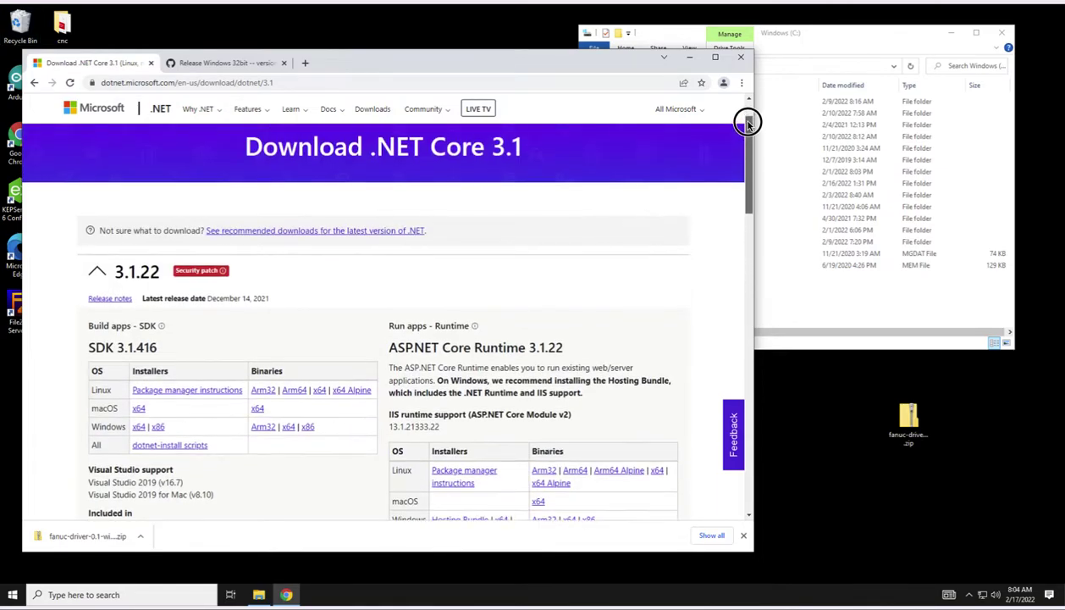
{"action": "left_click", "coordinate": [131, 82]}
{"action": "left_click", "coordinate": [167, 82]}
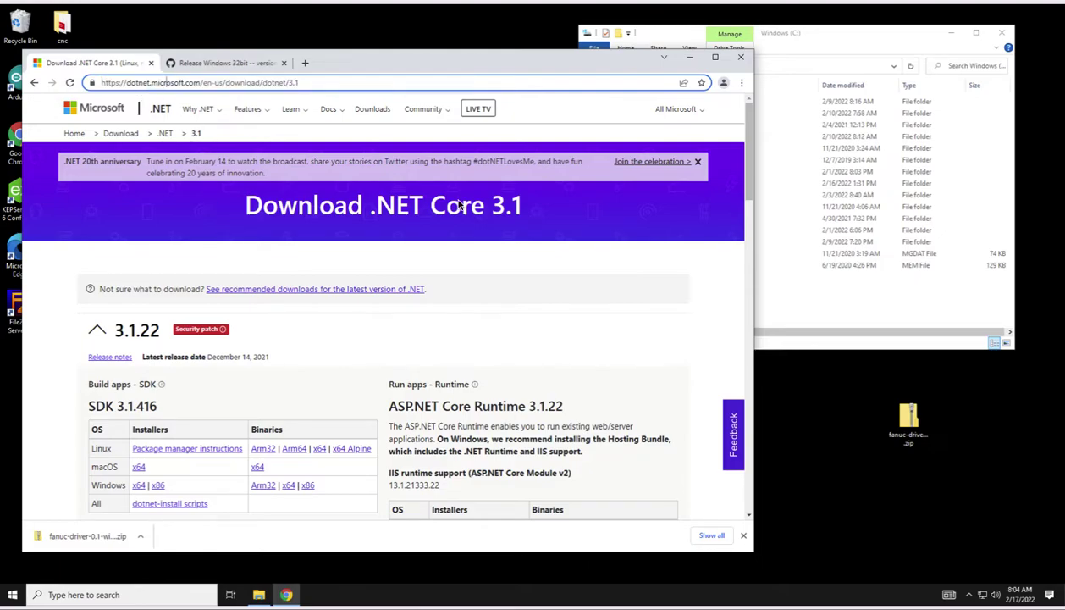
{"action": "left_click_drag", "start_coordinate": [745, 178], "coordinate": [751, 283]}
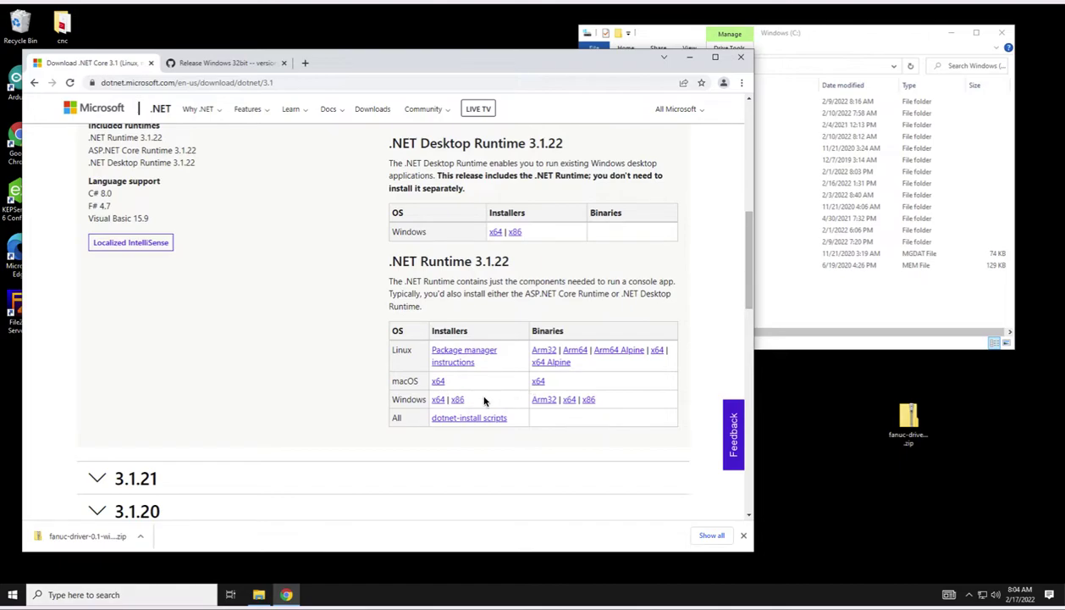
{"action": "left_click", "coordinate": [456, 399]}
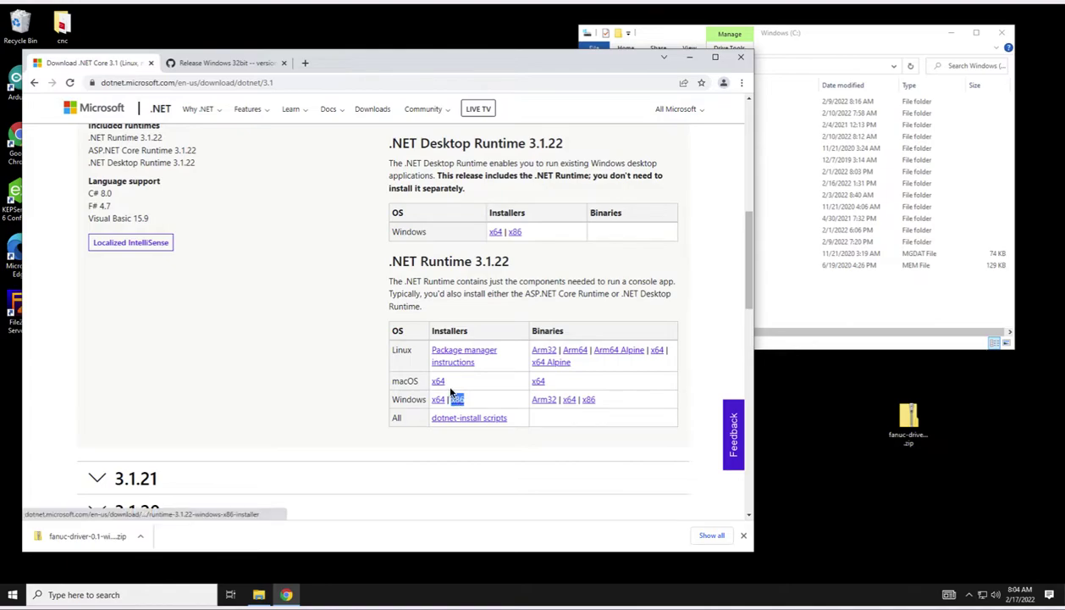
Step: Go to the Ladder99/fanuc-driver repository on GitHub and view its Windows 32bit version 0.1 release
{"action": "left_click", "coordinate": [246, 63]}
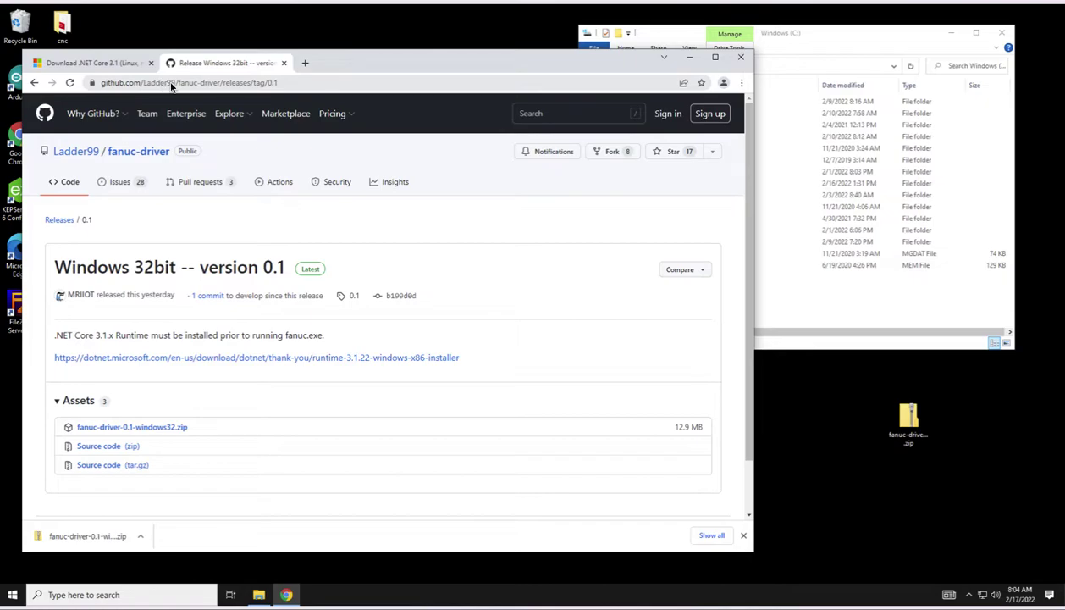
{"action": "left_click", "coordinate": [132, 149]}
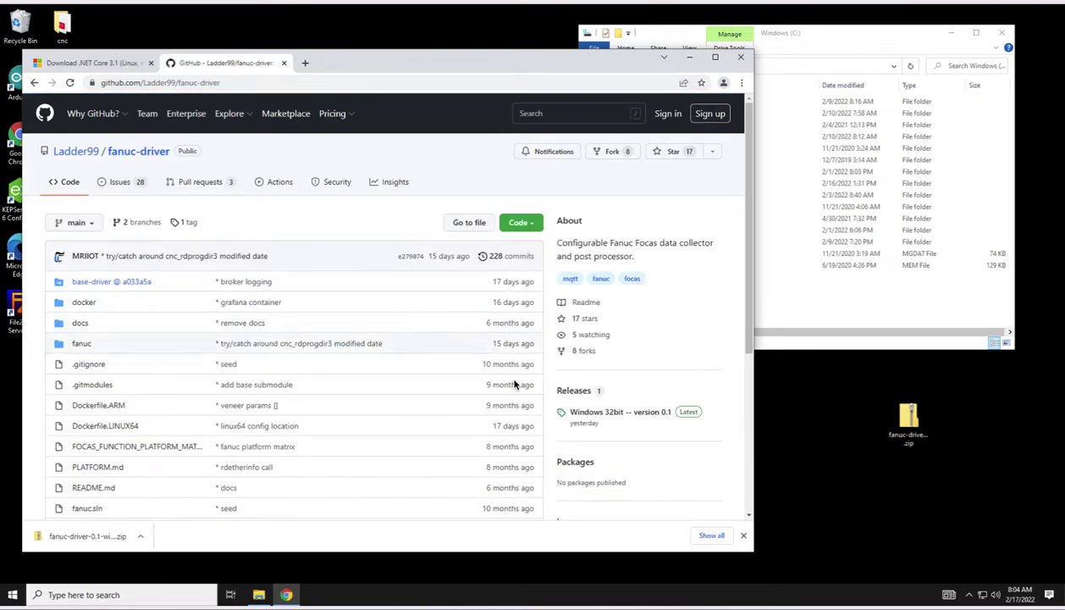
{"action": "left_click", "coordinate": [597, 412]}
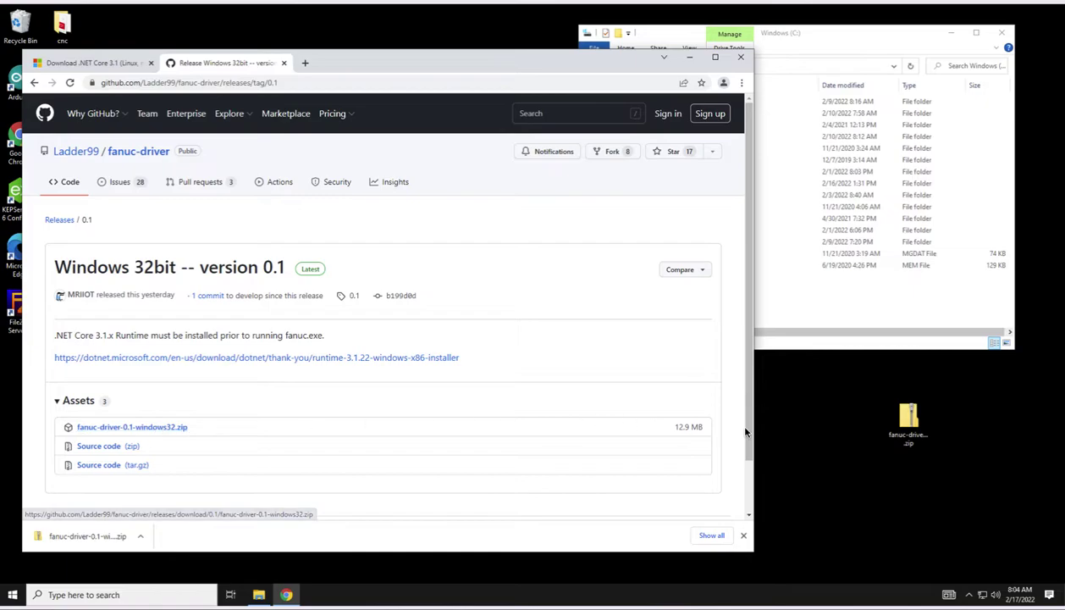
Step: Unblock the fanuc-driver-0.1-windows32 .zip file on the desktop through its properties
{"action": "left_click", "coordinate": [906, 427]}
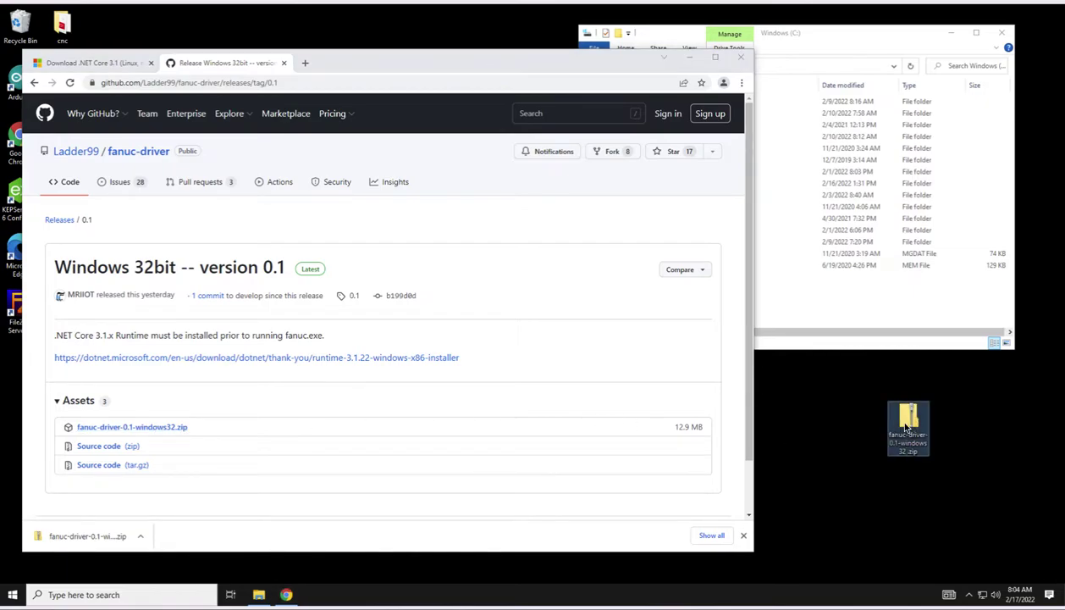
{"action": "right_click", "coordinate": [906, 428]}
{"action": "left_click", "coordinate": [911, 416]}
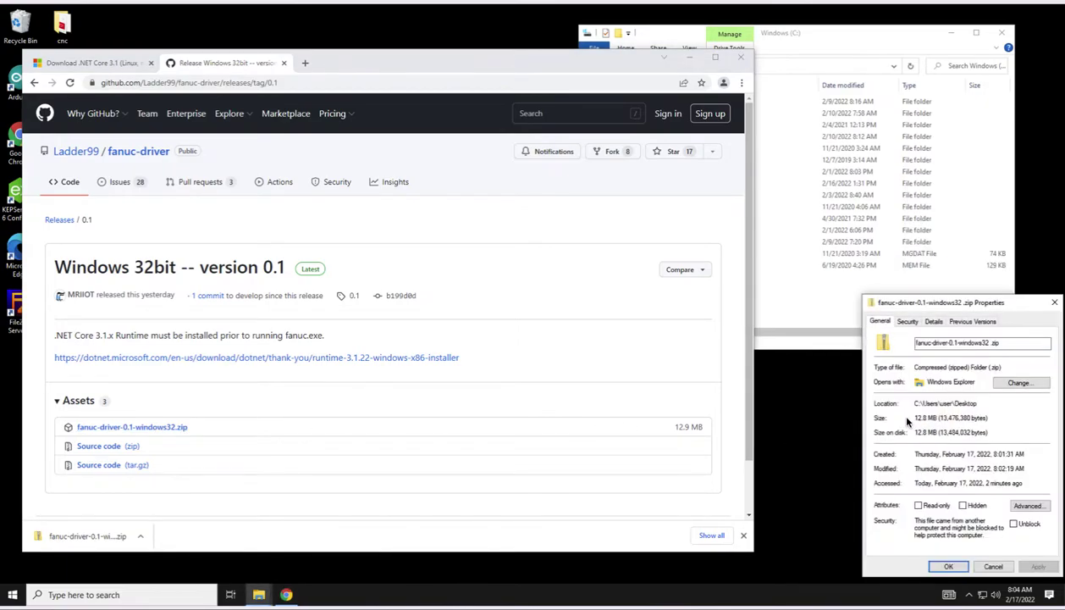
{"action": "left_click", "coordinate": [1014, 524]}
{"action": "left_click", "coordinate": [947, 566]}
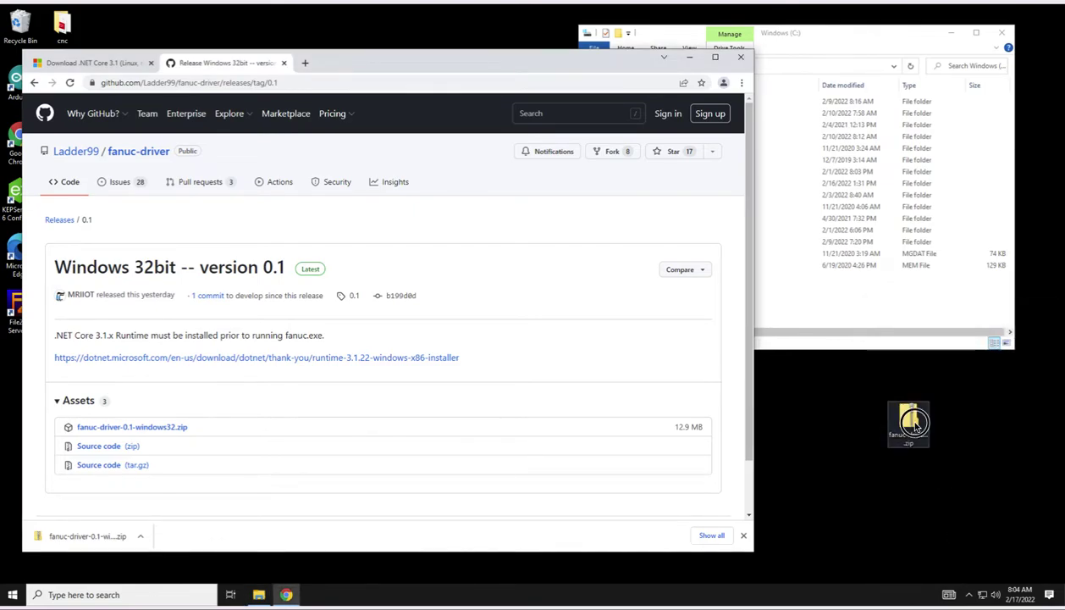
Step: Extract the ladder99 folder from the desktop's fanuc-driver zip archive into the root of the C: drive and close the archive
{"action": "right_click", "coordinate": [914, 428]}
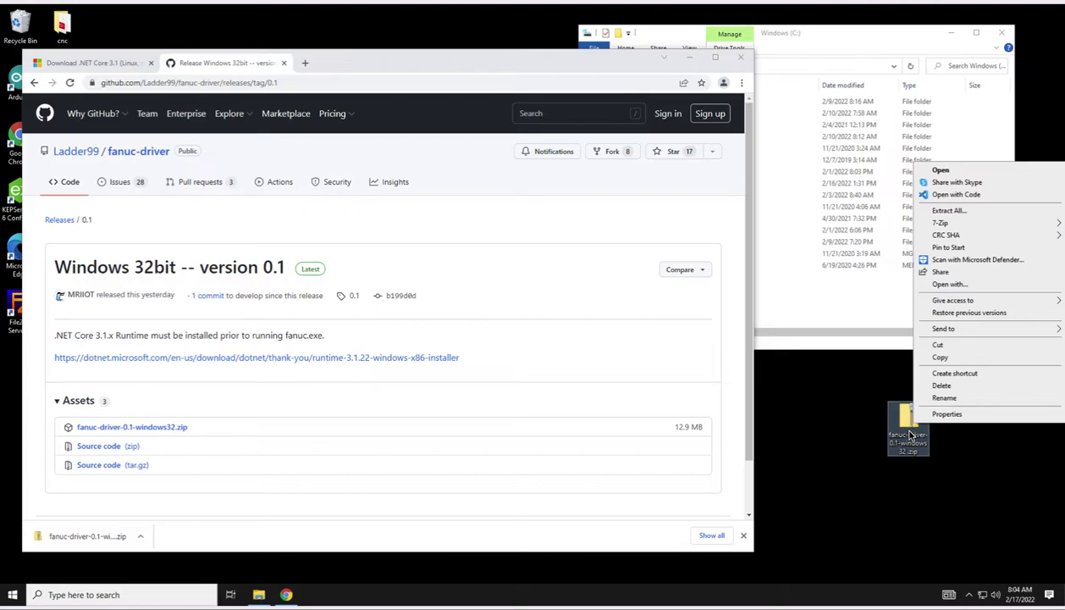
{"action": "left_click", "coordinate": [910, 434]}
{"action": "double_click", "coordinate": [911, 434]}
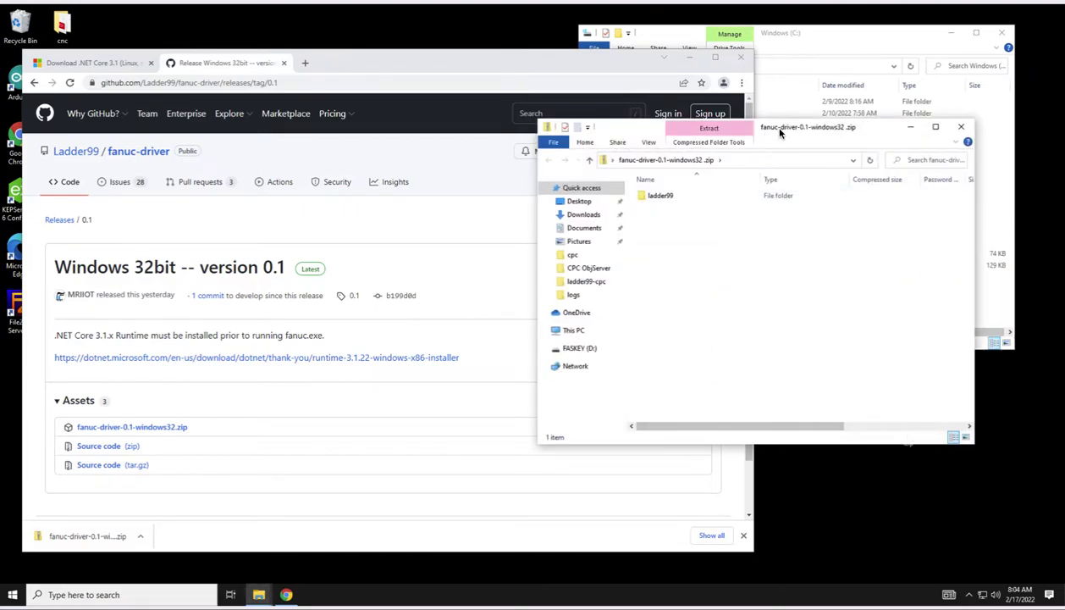
{"action": "left_click_drag", "start_coordinate": [779, 131], "coordinate": [762, 231]}
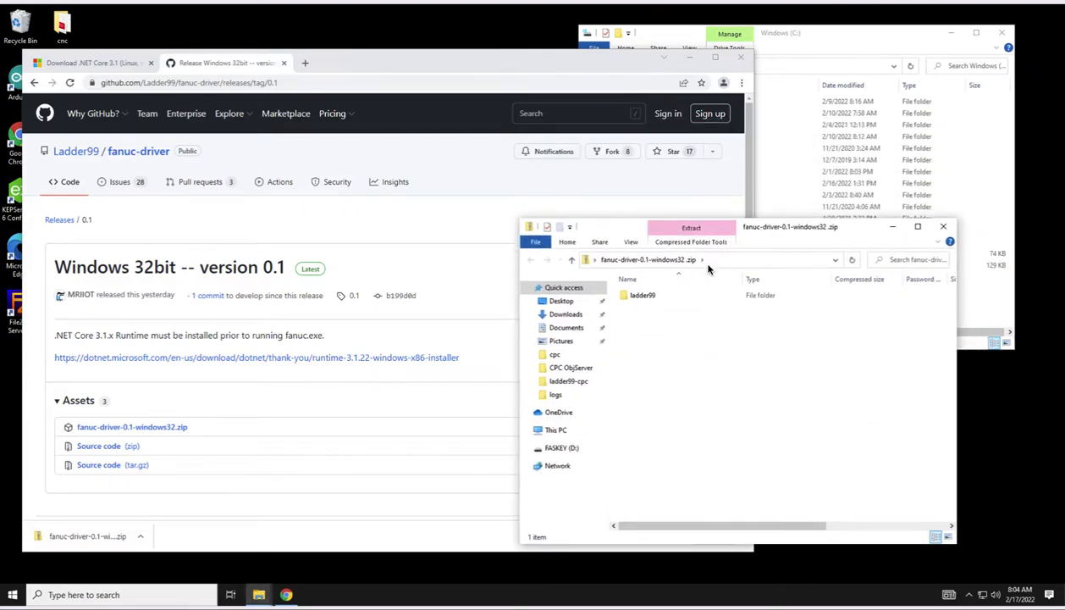
{"action": "left_click", "coordinate": [787, 26]}
{"action": "left_click", "coordinate": [692, 385]}
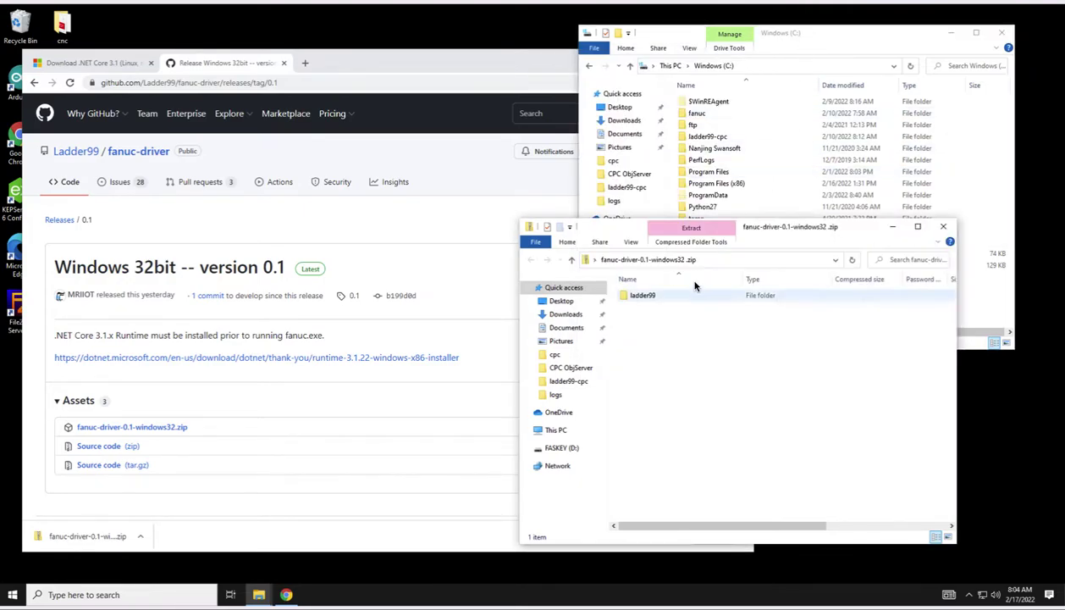
{"action": "left_click_drag", "start_coordinate": [542, 243], "coordinate": [261, 258]}
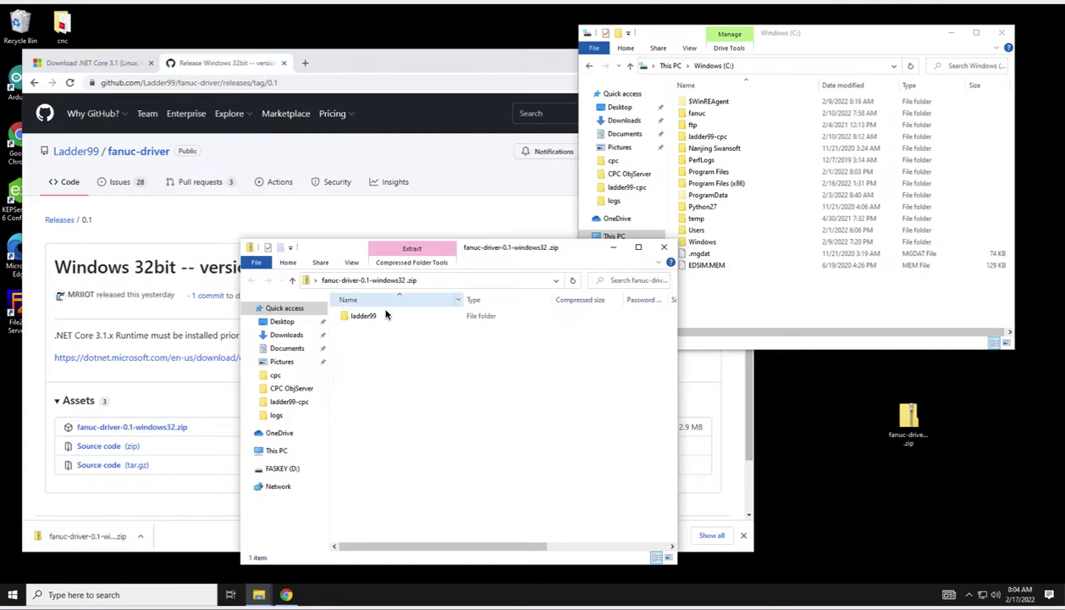
{"action": "left_click_drag", "start_coordinate": [379, 313], "coordinate": [728, 299]}
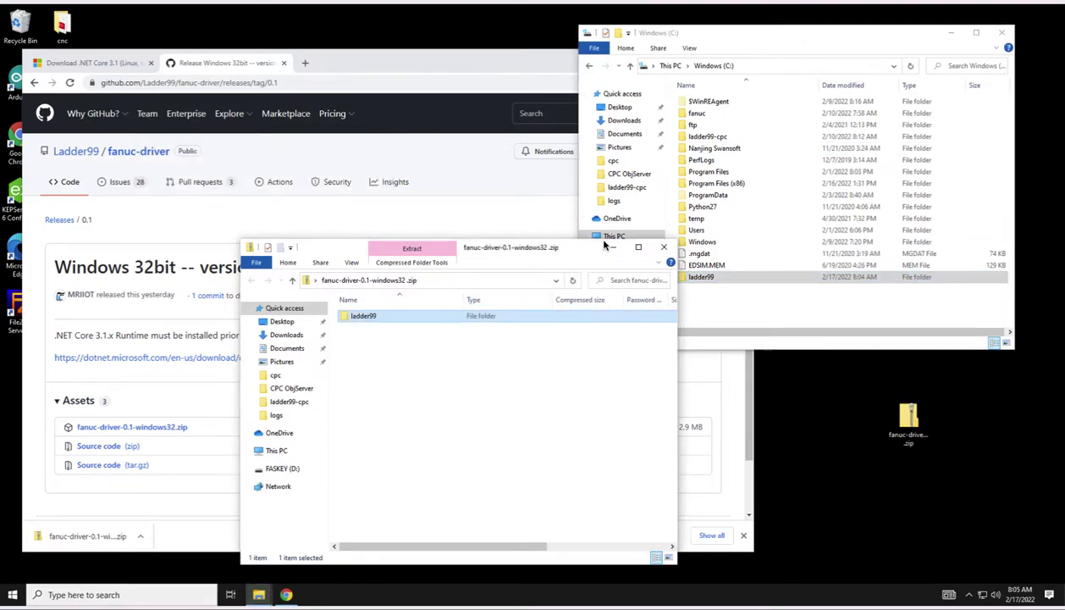
{"action": "left_click", "coordinate": [664, 247]}
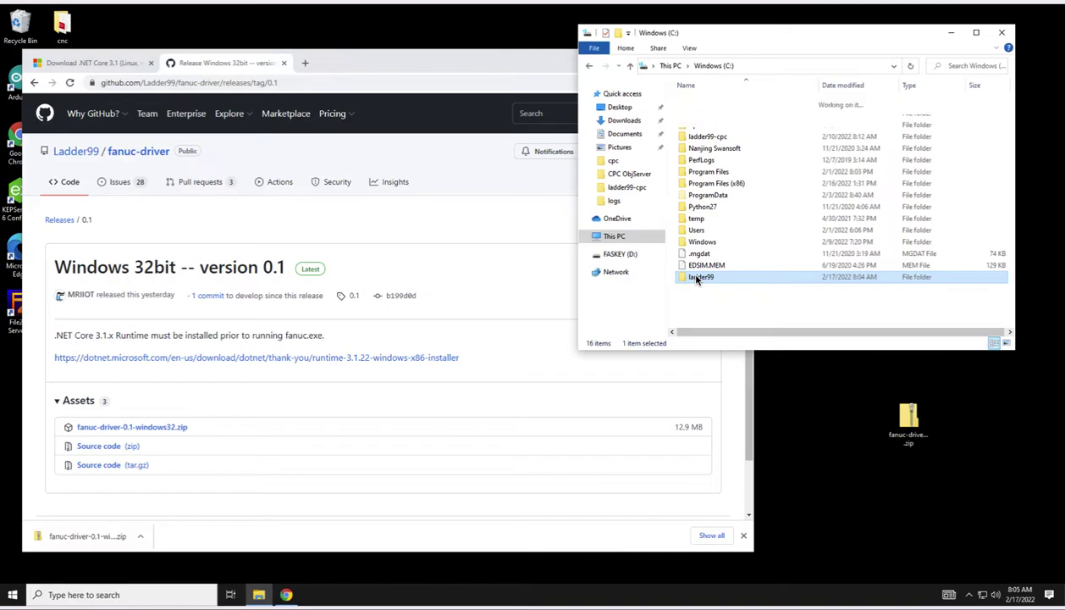
Step: Browse C:\ladder99\fanuc-driver and examine its main contents, including the runtimes folder, config-example.yml, fanuc.exe and install.bat
{"action": "double_click", "coordinate": [699, 277]}
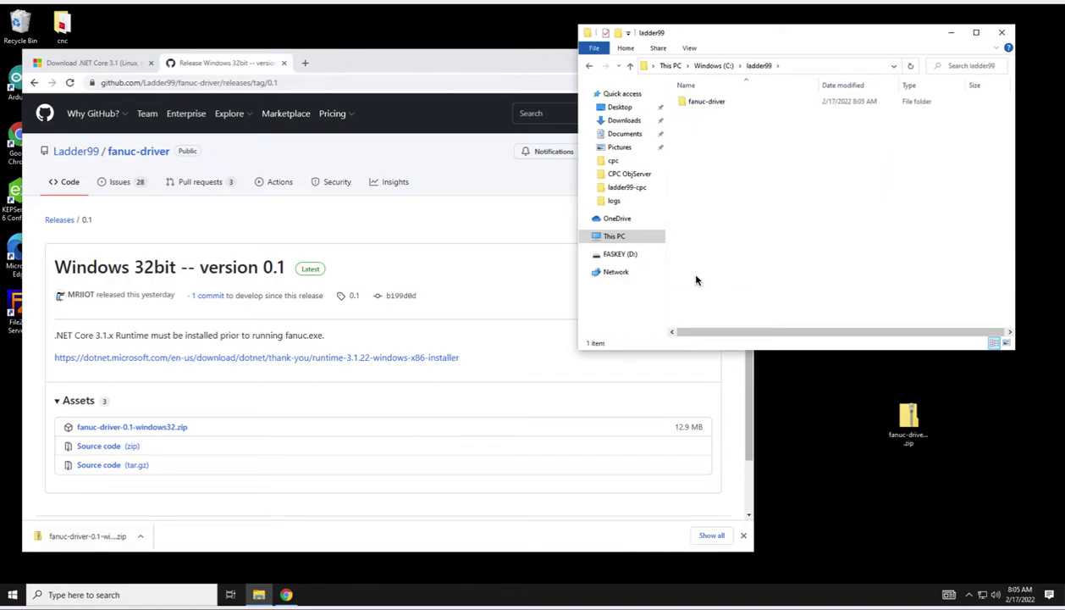
{"action": "double_click", "coordinate": [700, 102]}
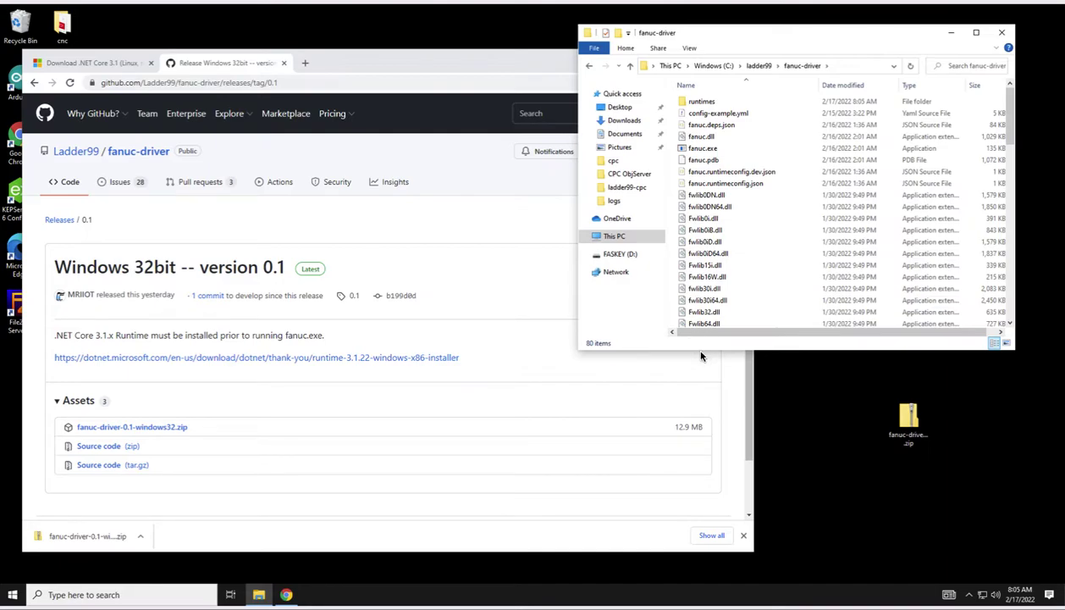
{"action": "left_click", "coordinate": [704, 103]}
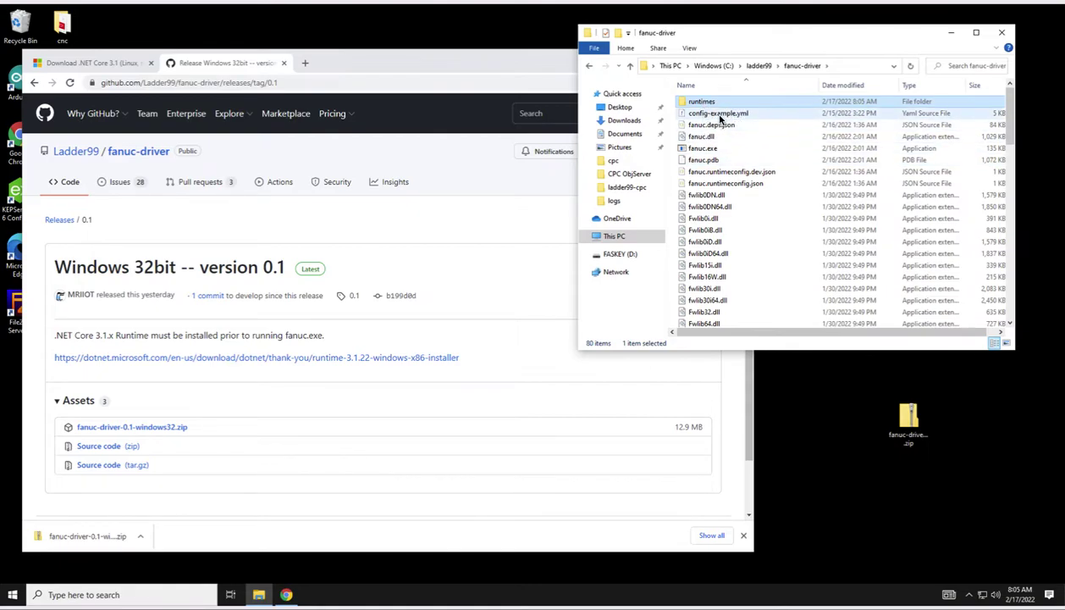
{"action": "left_click", "coordinate": [719, 114]}
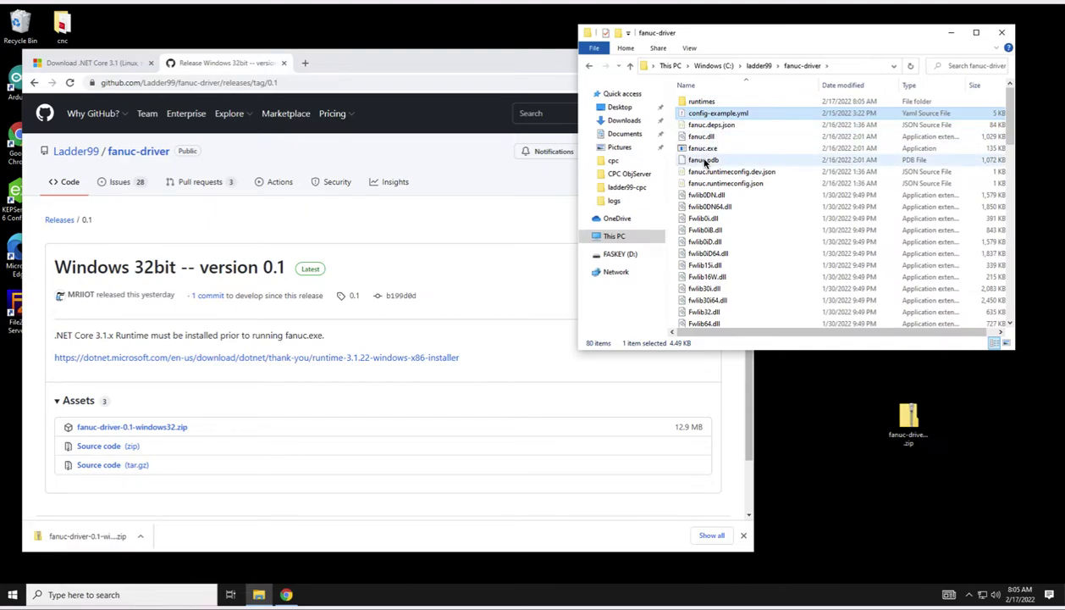
{"action": "left_click", "coordinate": [708, 149]}
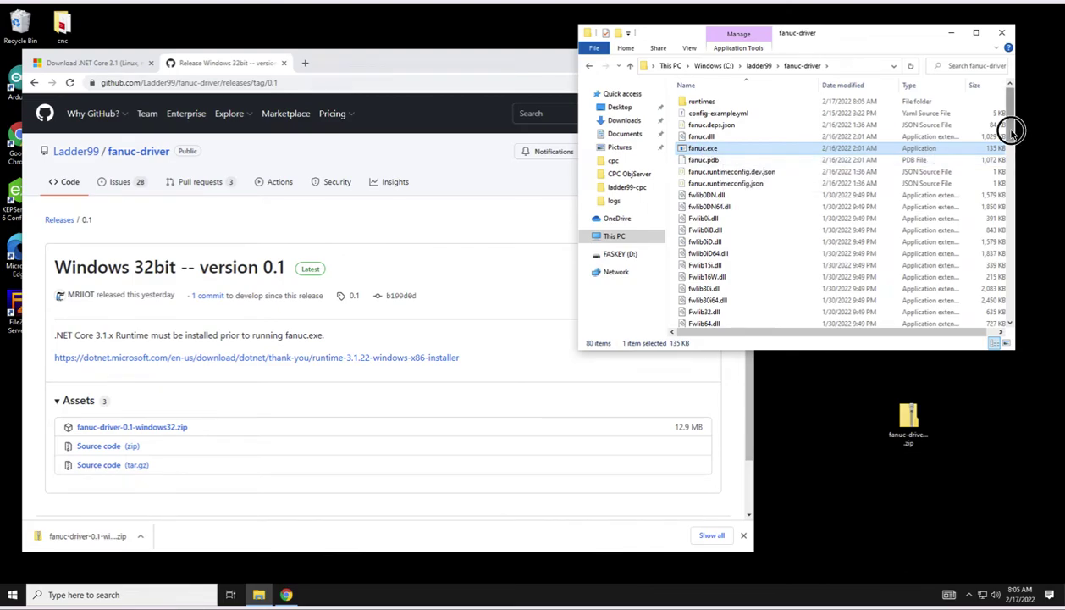
{"action": "left_click_drag", "start_coordinate": [1011, 132], "coordinate": [1016, 198]}
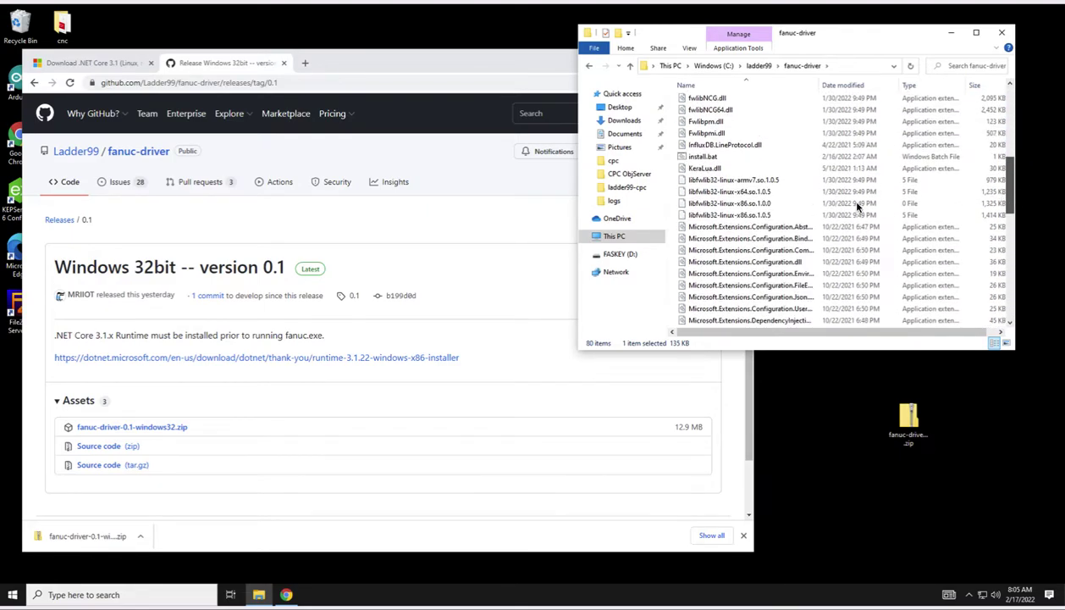
{"action": "left_click", "coordinate": [731, 158]}
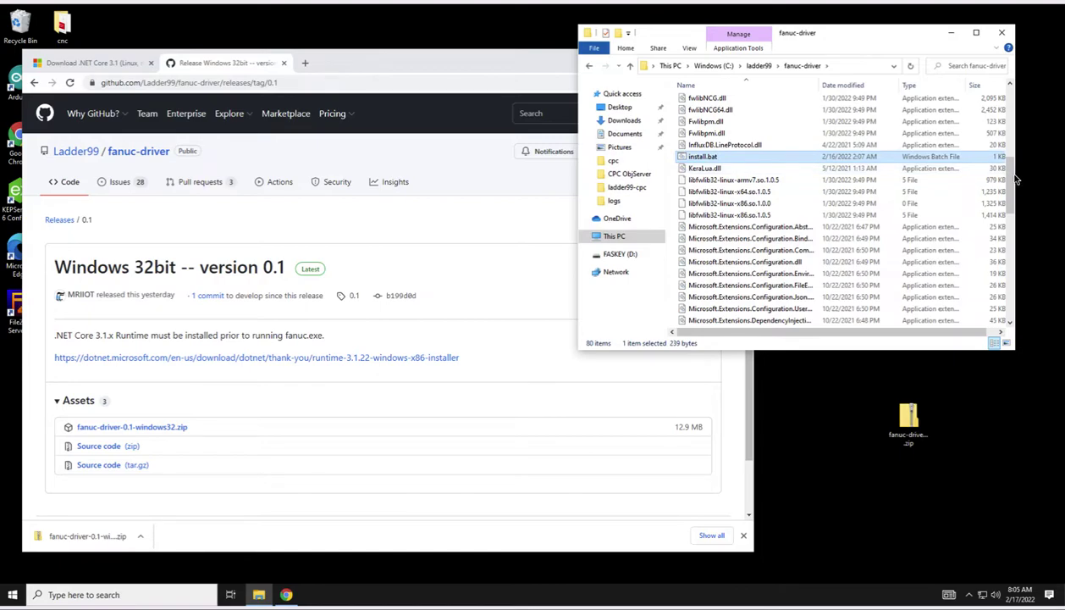
{"action": "left_click_drag", "start_coordinate": [1011, 186], "coordinate": [1013, 275]}
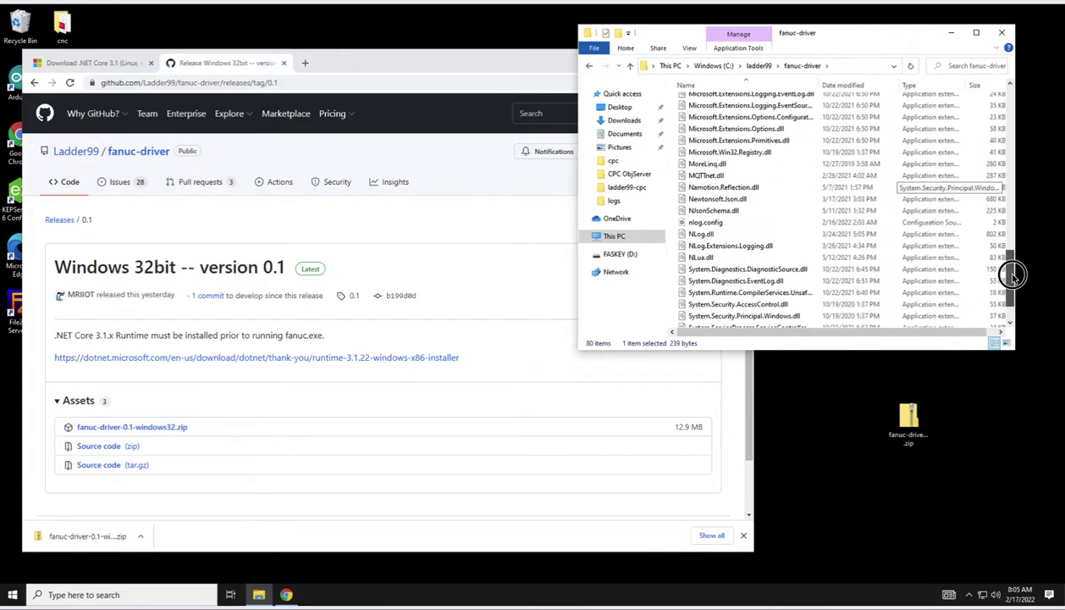
Step: Open nlog.config from the fanuc-driver folder in Notepad without making Notepad the default app
{"action": "left_click", "coordinate": [715, 223]}
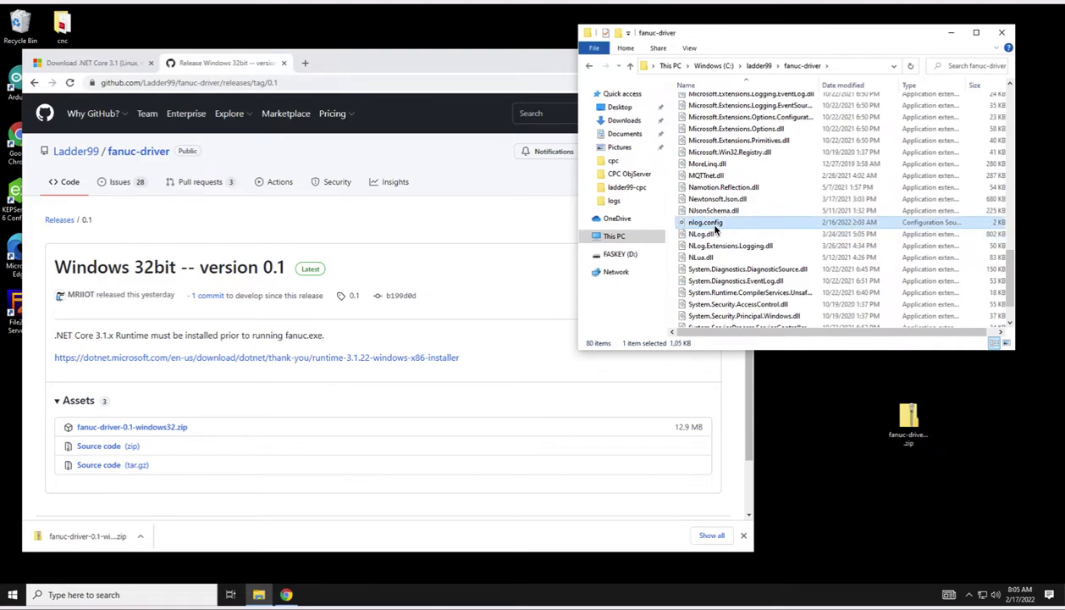
{"action": "right_click", "coordinate": [715, 229]}
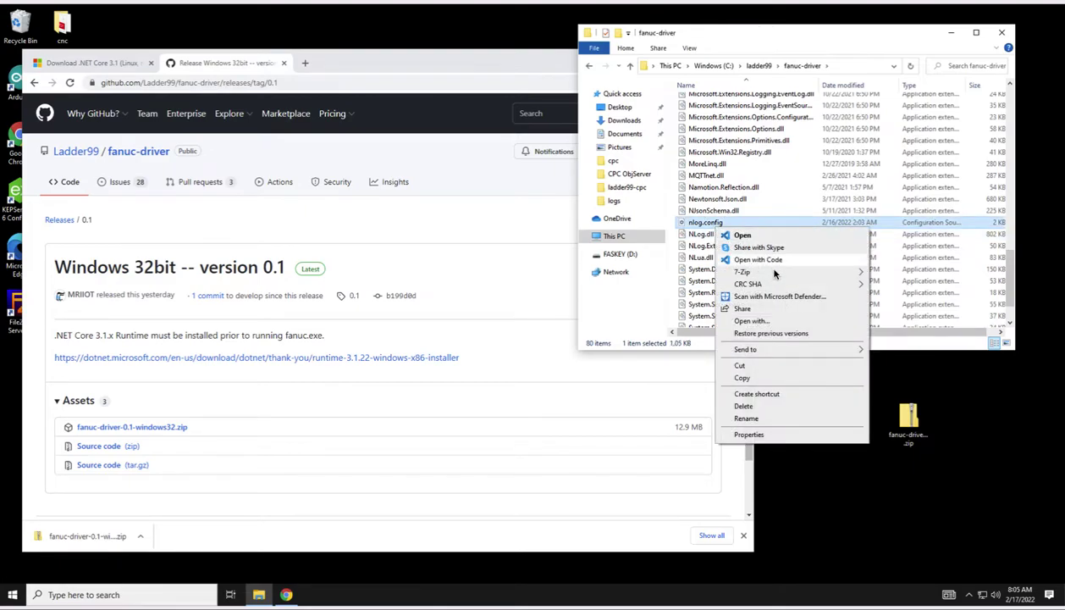
{"action": "left_click", "coordinate": [751, 320]}
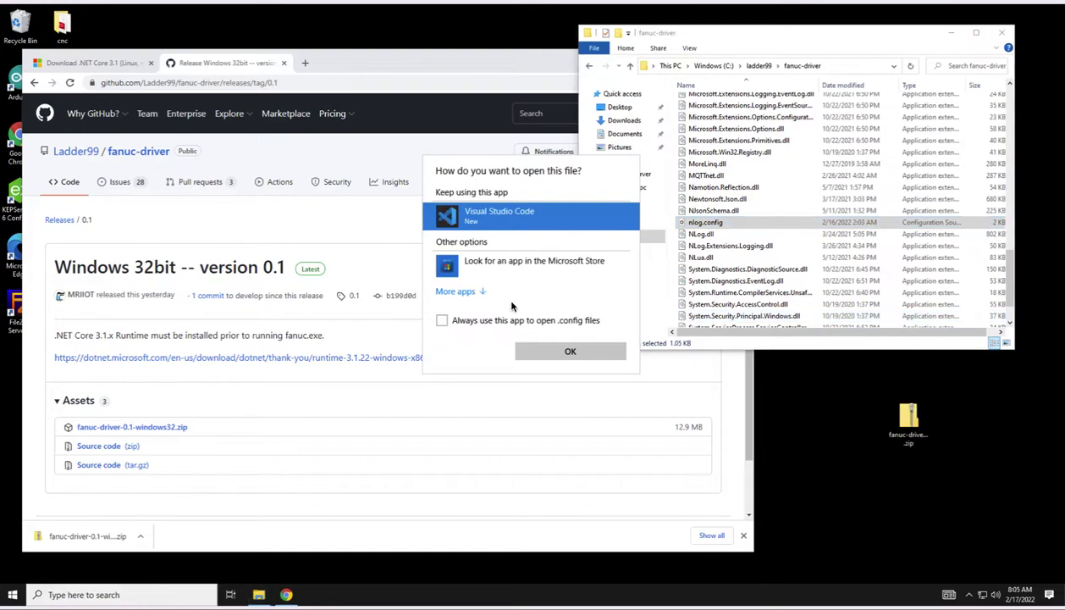
{"action": "left_click", "coordinate": [474, 291]}
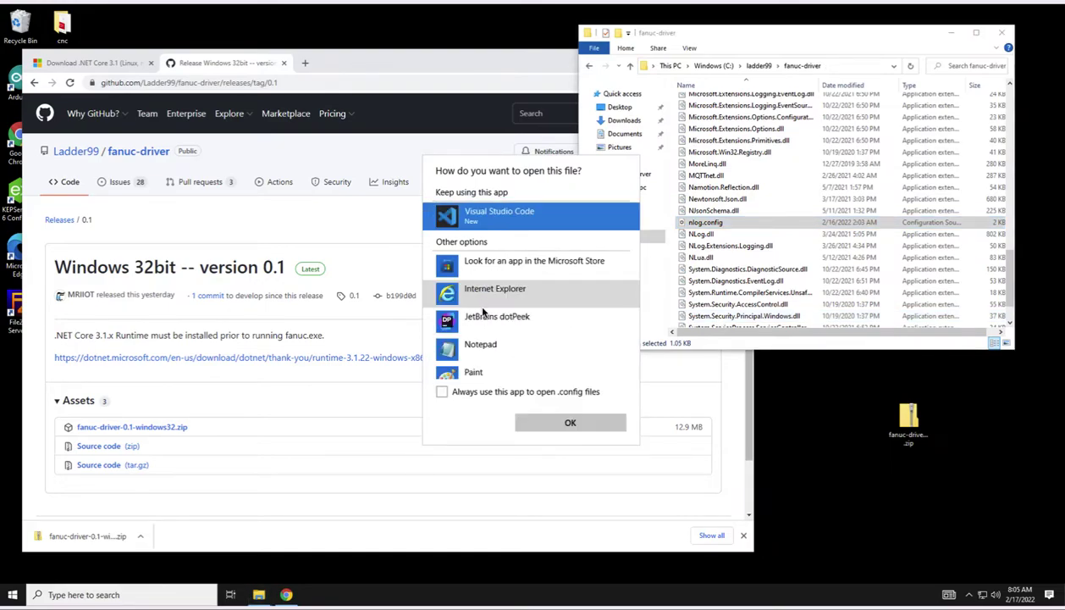
{"action": "left_click", "coordinate": [465, 342]}
{"action": "left_click", "coordinate": [564, 420]}
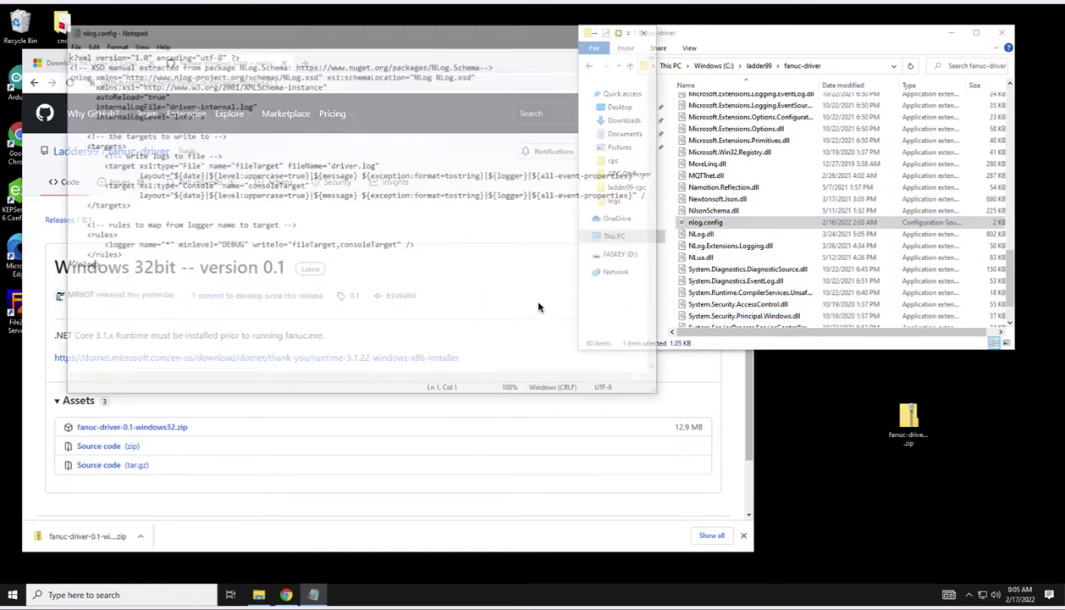
Step: Review the driver.log file target and set the logger rule's minlevel to TRACE in nlog.config
{"action": "left_click", "coordinate": [309, 237]}
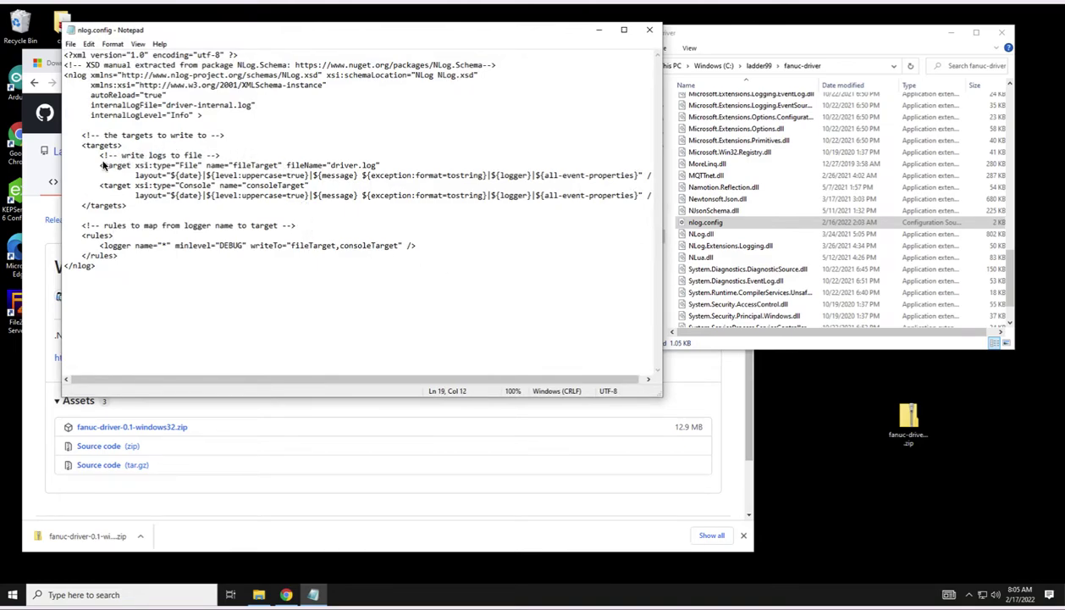
{"action": "left_click_drag", "start_coordinate": [327, 166], "coordinate": [383, 169]}
{"action": "left_click_drag", "start_coordinate": [101, 247], "coordinate": [134, 247]}
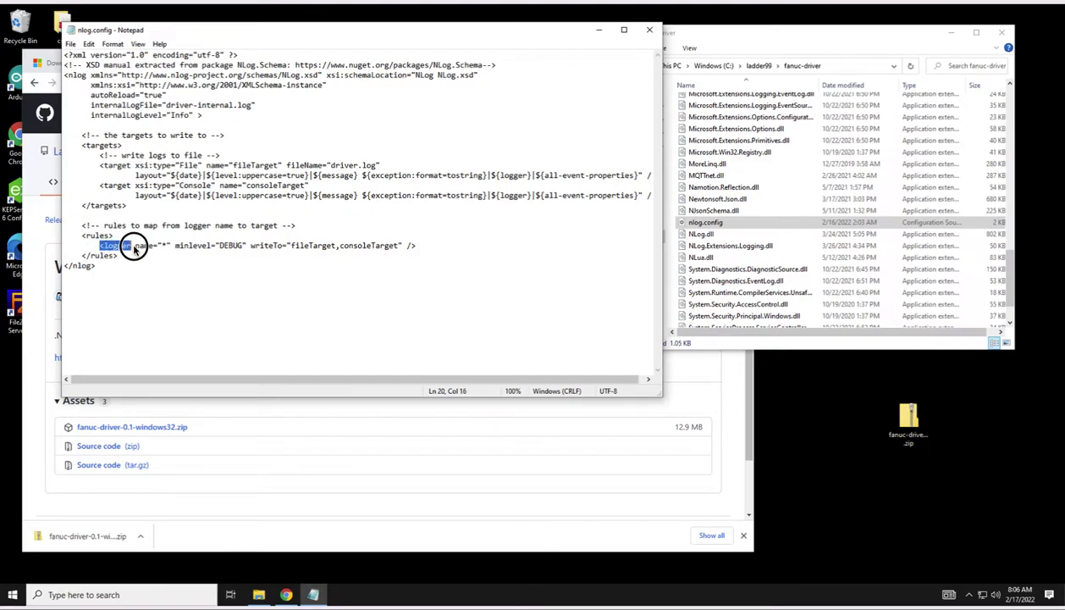
{"action": "left_click", "coordinate": [221, 248]}
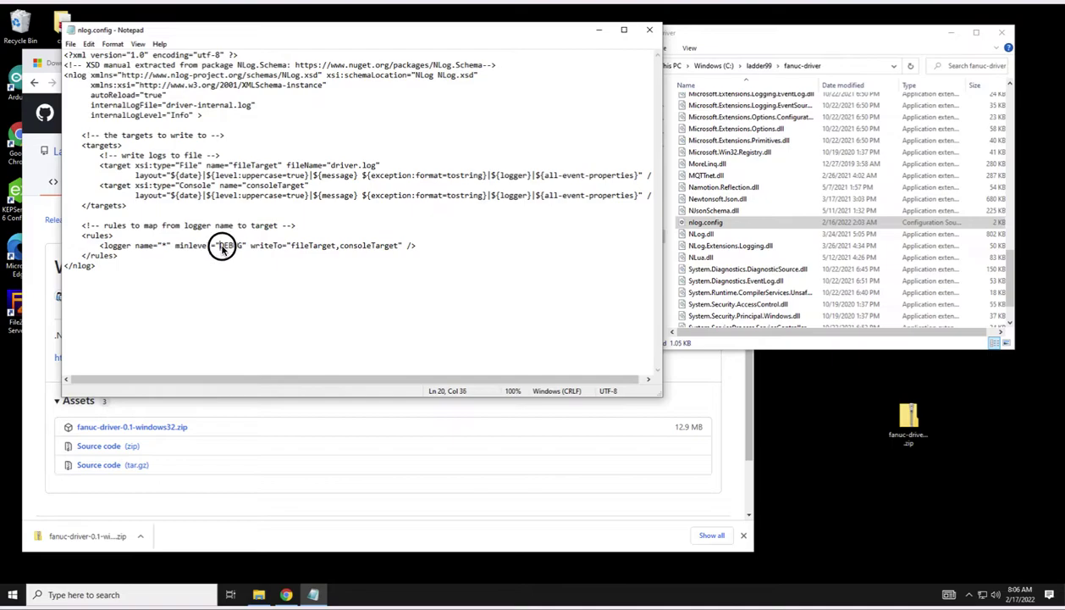
{"action": "left_click_drag", "start_coordinate": [221, 247], "coordinate": [243, 247]}
{"action": "type", "text": "Trace"}
{"action": "key", "text": "BackSpace"}
{"action": "key", "text": "BackSpace"}
{"action": "key", "text": "BackSpace"}
{"action": "key", "text": "BackSpace"}
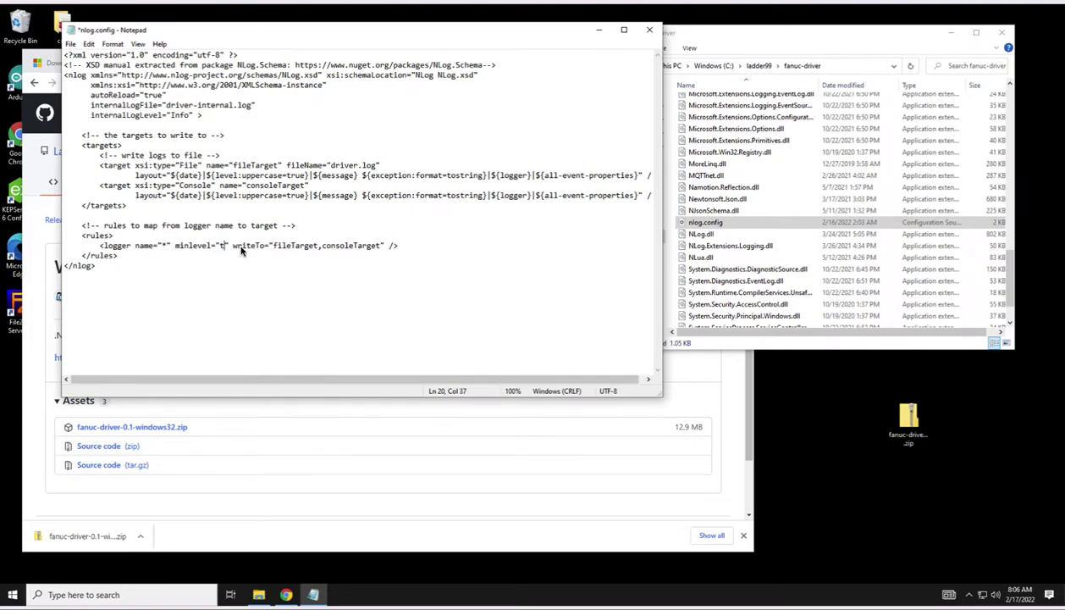
{"action": "key", "text": "BackSpace"}
{"action": "type", "text": "TRACE"}
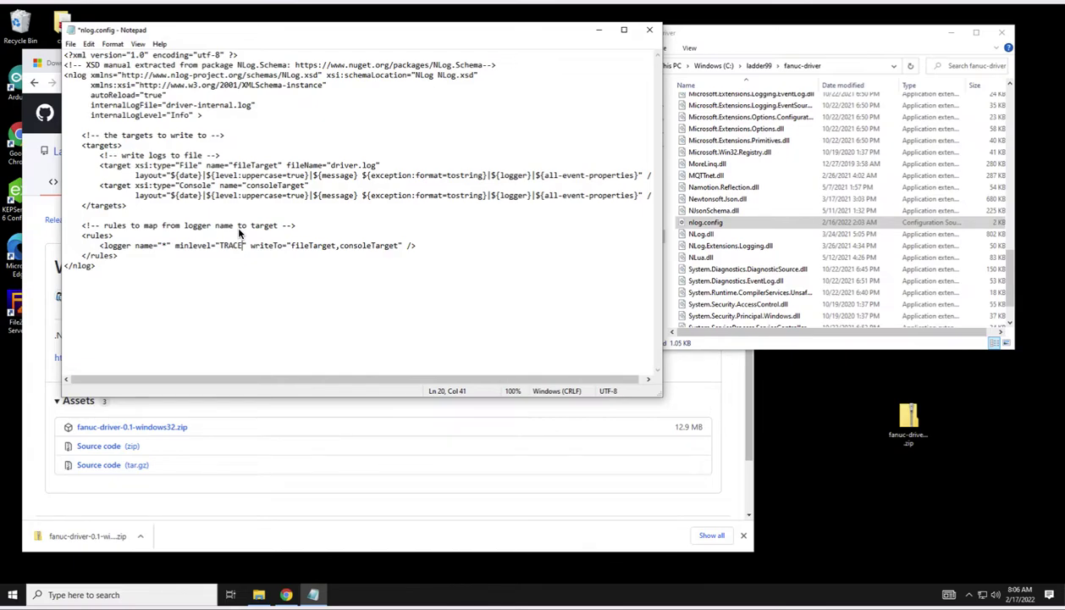
Step: Set the logger rule's minlevel to DEBUG in nlog.config, saving the change and closing the file
{"action": "key", "text": "BackSpace"}
{"action": "key", "text": "BackSpace"}
{"action": "key", "text": "BackSpace"}
{"action": "key", "text": "BackSpace"}
{"action": "key", "text": "BackSpace"}
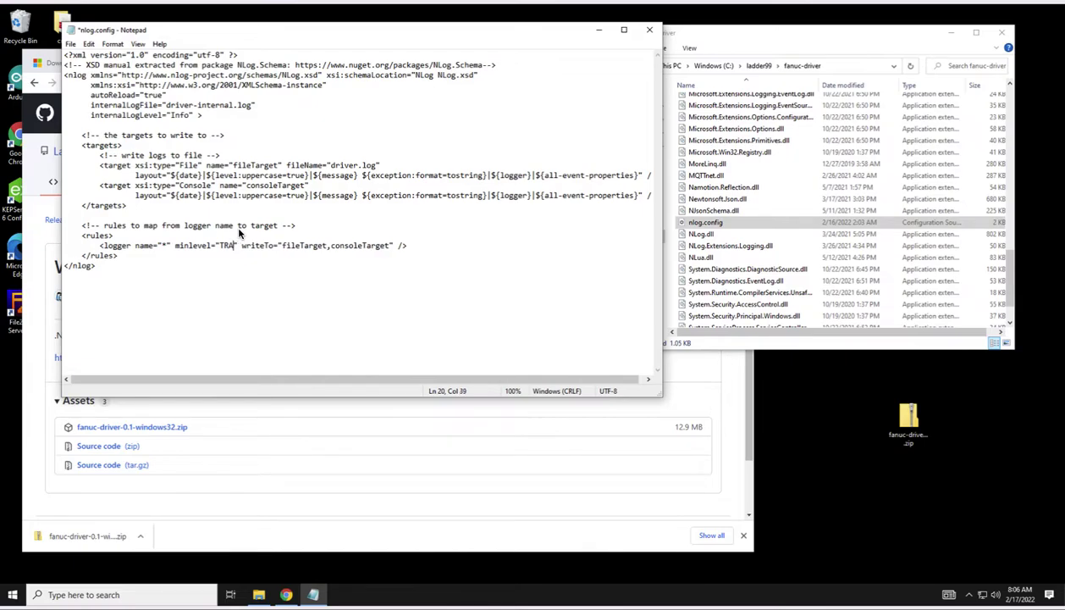
{"action": "type", "text": "DEBUG"}
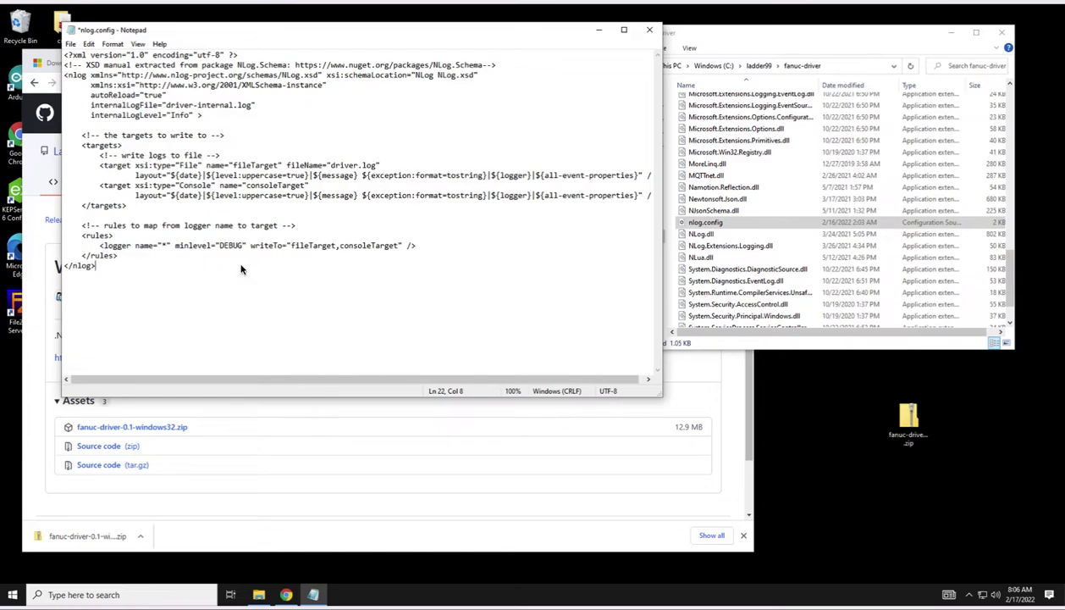
{"action": "left_click", "coordinate": [650, 33]}
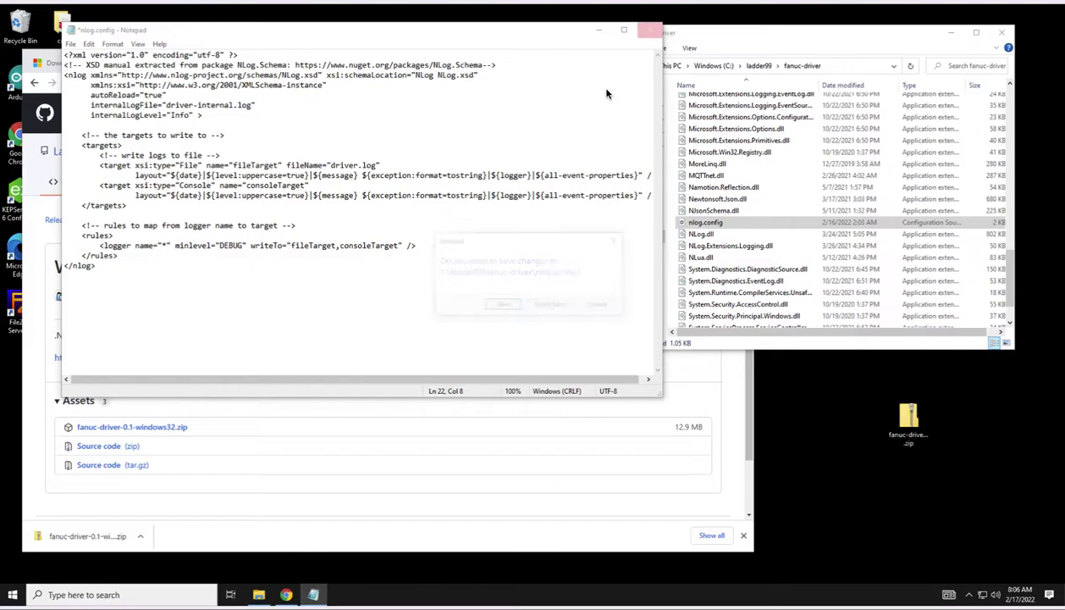
{"action": "left_click", "coordinate": [491, 306]}
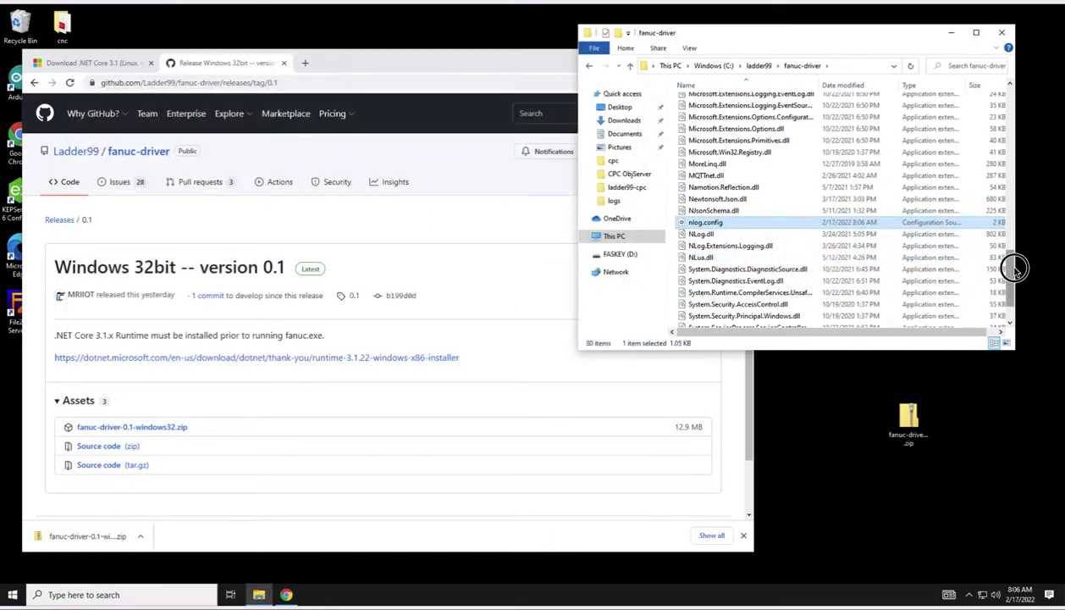
Step: Open config-example.yml from the fanuc-driver folder in Notepad and enlarge its window to show more of the file
{"action": "left_click_drag", "start_coordinate": [1015, 264], "coordinate": [1021, 116]}
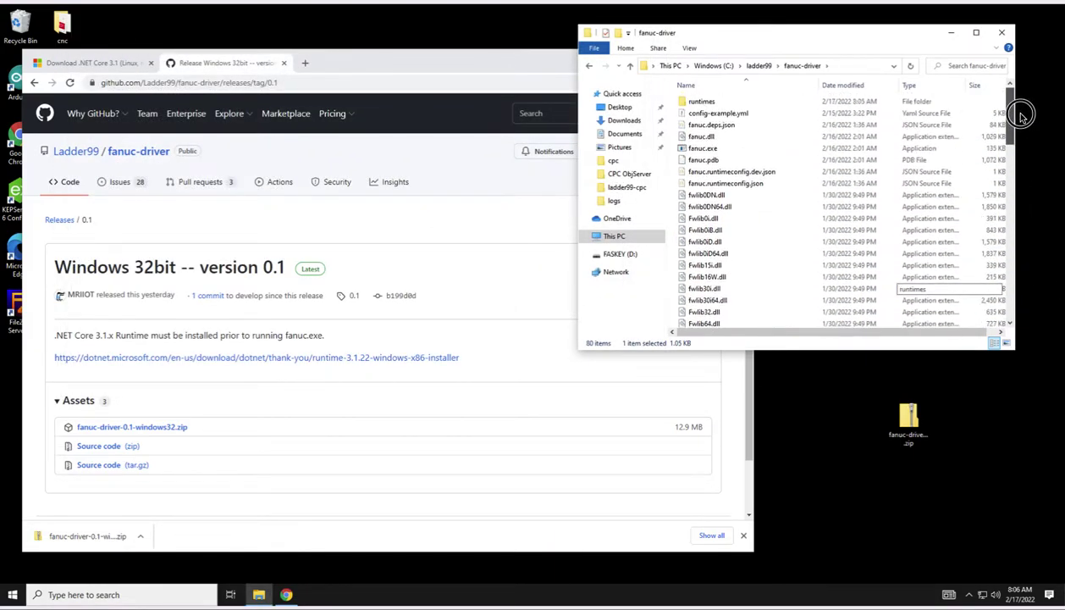
{"action": "left_click", "coordinate": [733, 114]}
{"action": "right_click", "coordinate": [734, 114]}
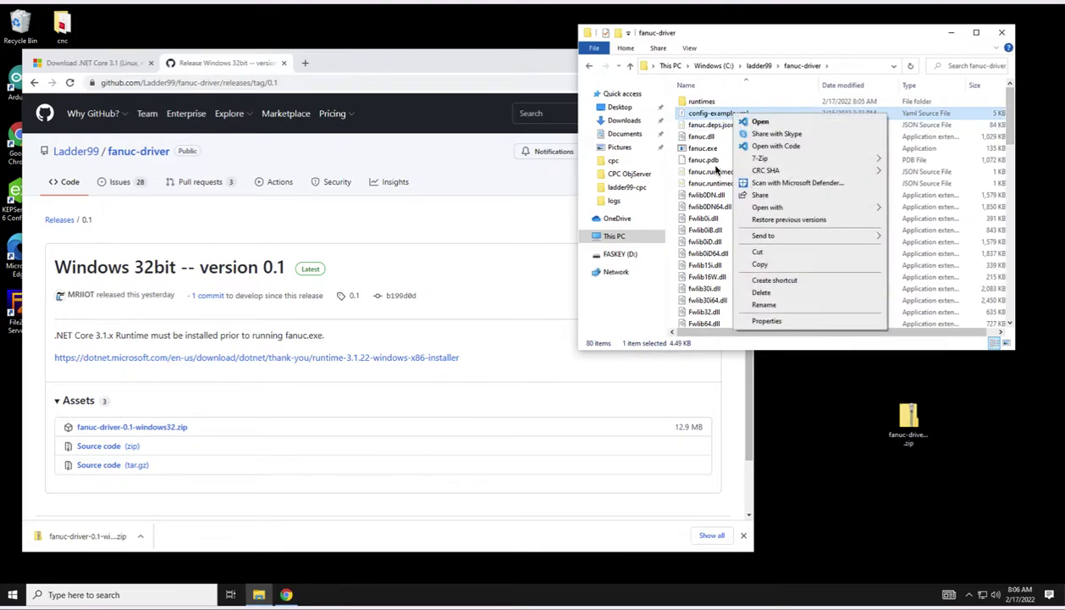
{"action": "mouse_move", "coordinate": [775, 208]}
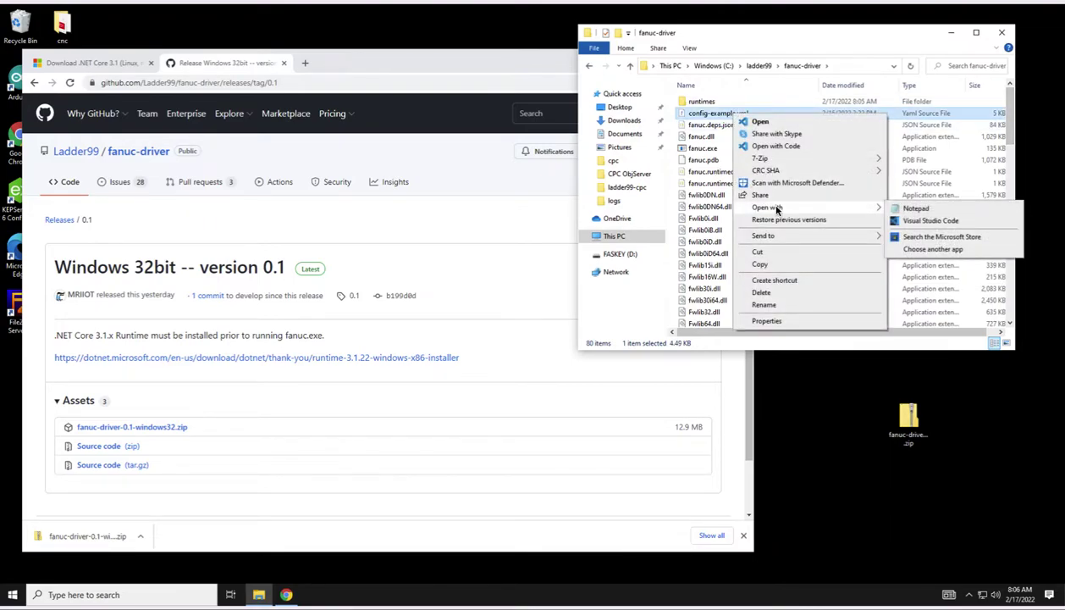
{"action": "left_click", "coordinate": [901, 209]}
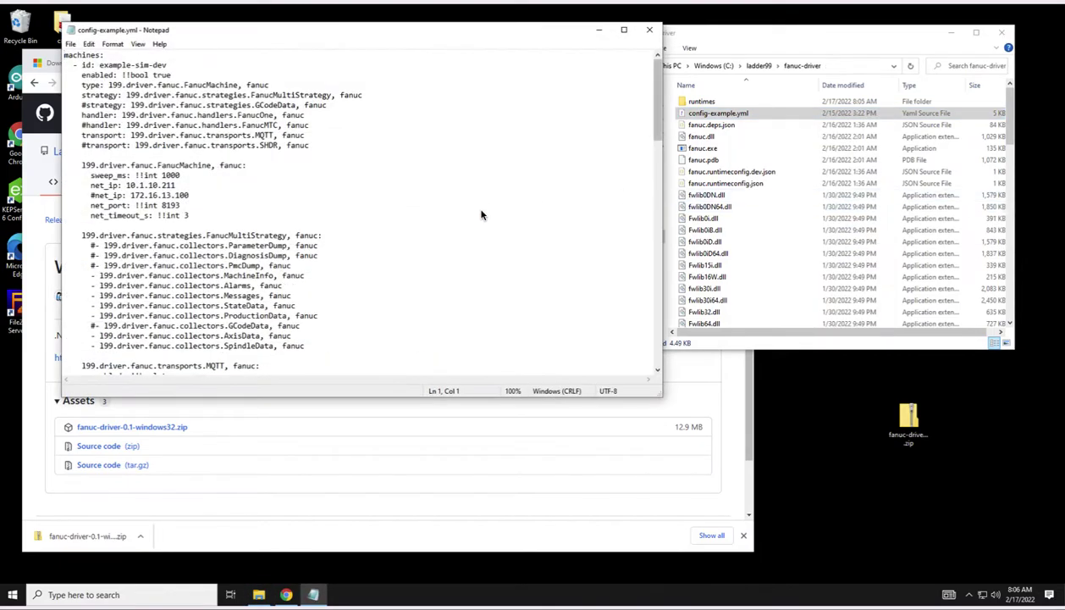
{"action": "left_click_drag", "start_coordinate": [661, 395], "coordinate": [713, 554]}
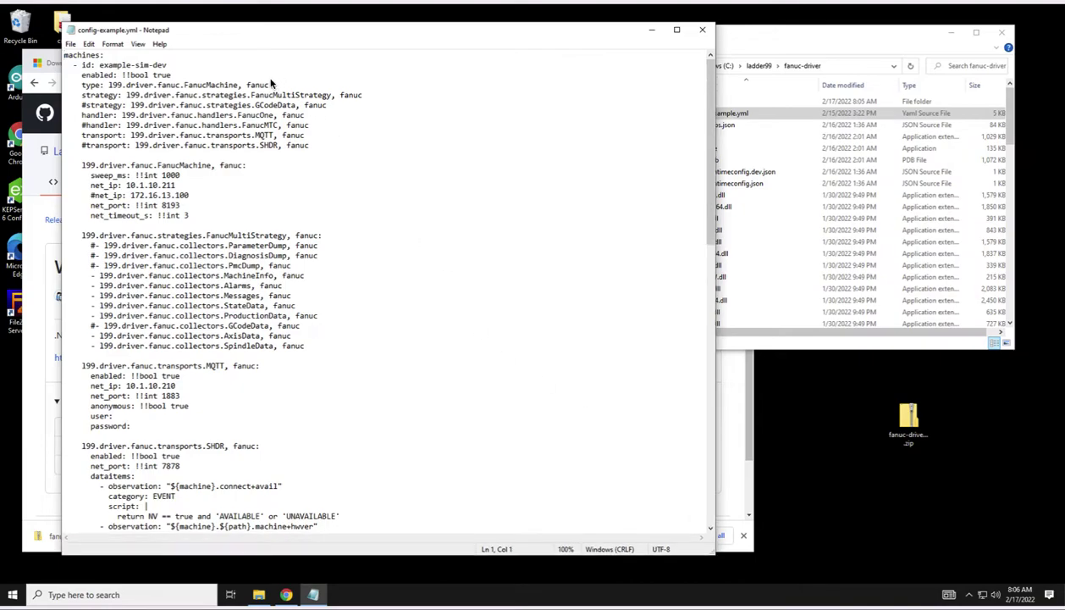
Step: Change the machine id in config-example.yml to example-sim-WINDOWS
{"action": "left_click", "coordinate": [113, 86]}
{"action": "left_click", "coordinate": [76, 68]}
{"action": "left_click_drag", "start_coordinate": [76, 68], "coordinate": [165, 68]}
{"action": "left_click", "coordinate": [166, 68]}
{"action": "key", "text": "BackSpace"}
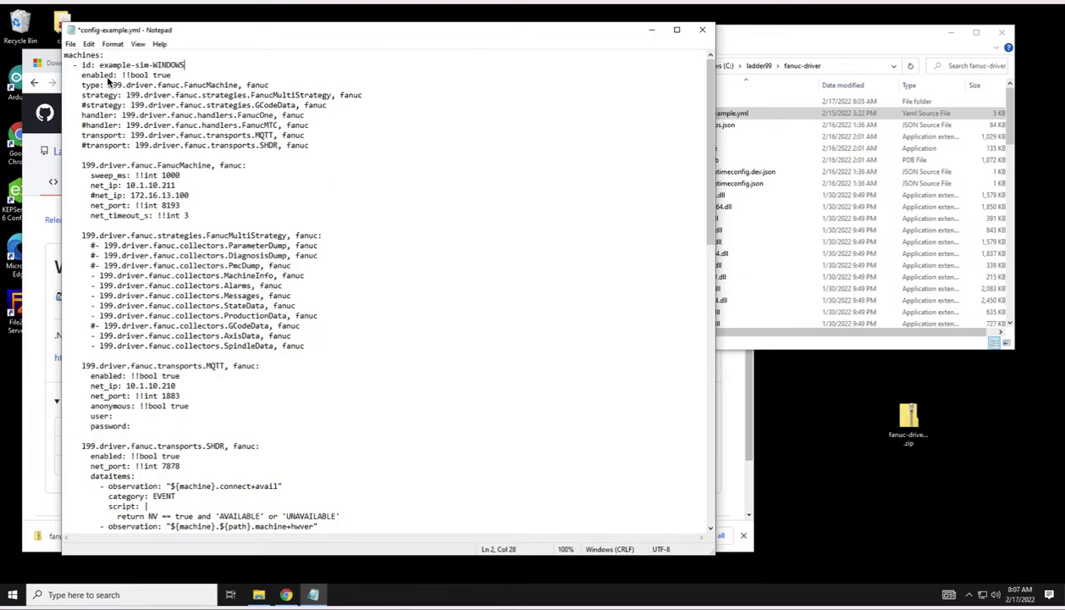
Step: Review the machine's enabled, type, strategy, handler and transport settings in config-example.yml
{"action": "left_click_drag", "start_coordinate": [123, 76], "coordinate": [172, 76]}
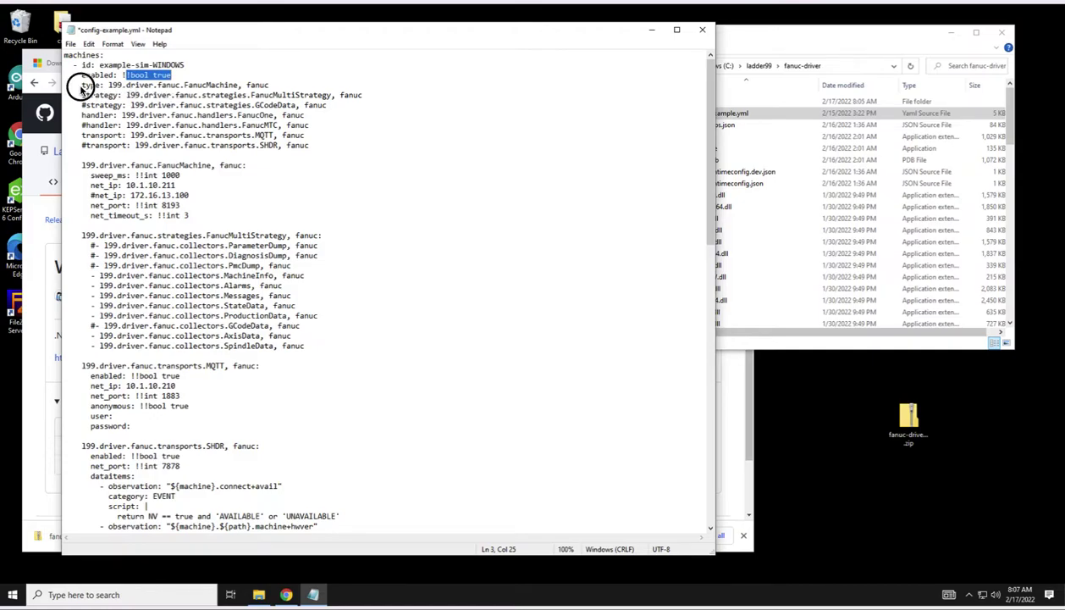
{"action": "left_click_drag", "start_coordinate": [83, 85], "coordinate": [120, 95]}
{"action": "left_click_drag", "start_coordinate": [252, 97], "coordinate": [335, 98]}
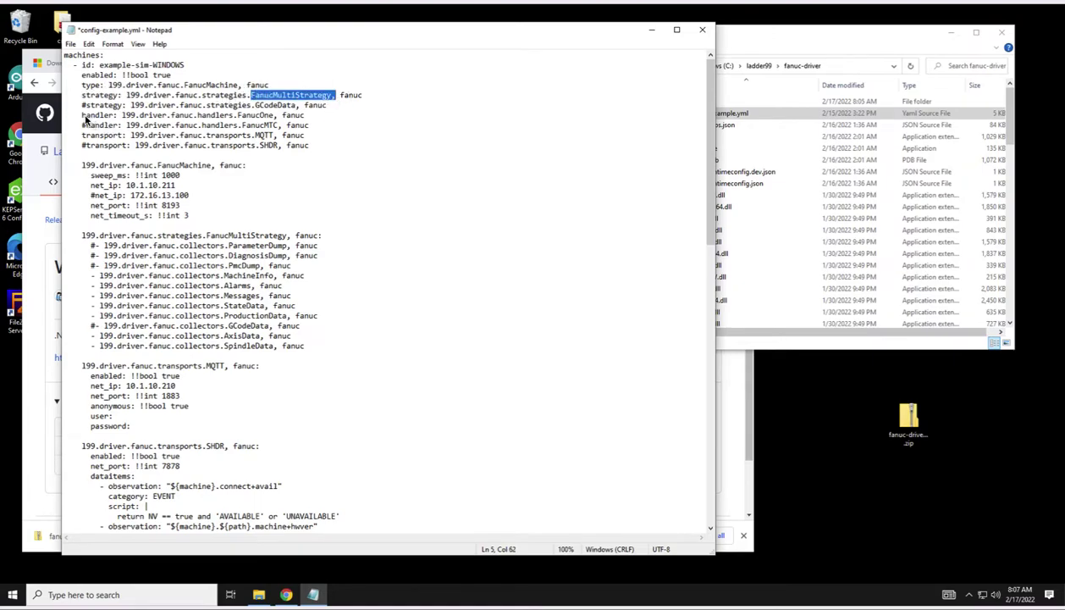
{"action": "left_click", "coordinate": [84, 119]}
{"action": "left_click_drag", "start_coordinate": [234, 116], "coordinate": [272, 120]}
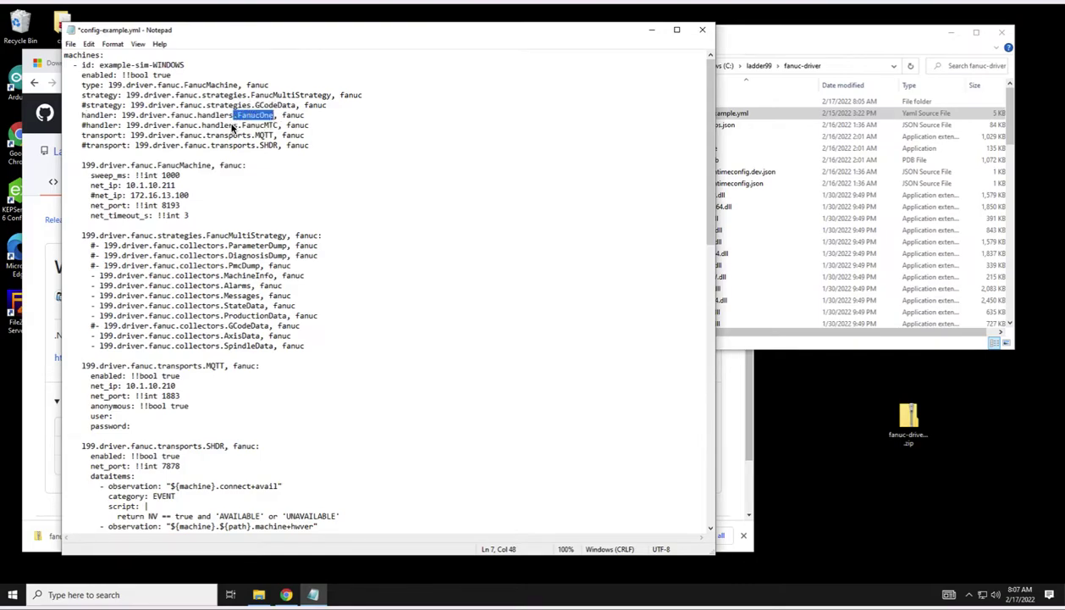
{"action": "left_click_drag", "start_coordinate": [82, 135], "coordinate": [148, 143]}
{"action": "left_click_drag", "start_coordinate": [246, 138], "coordinate": [276, 140]}
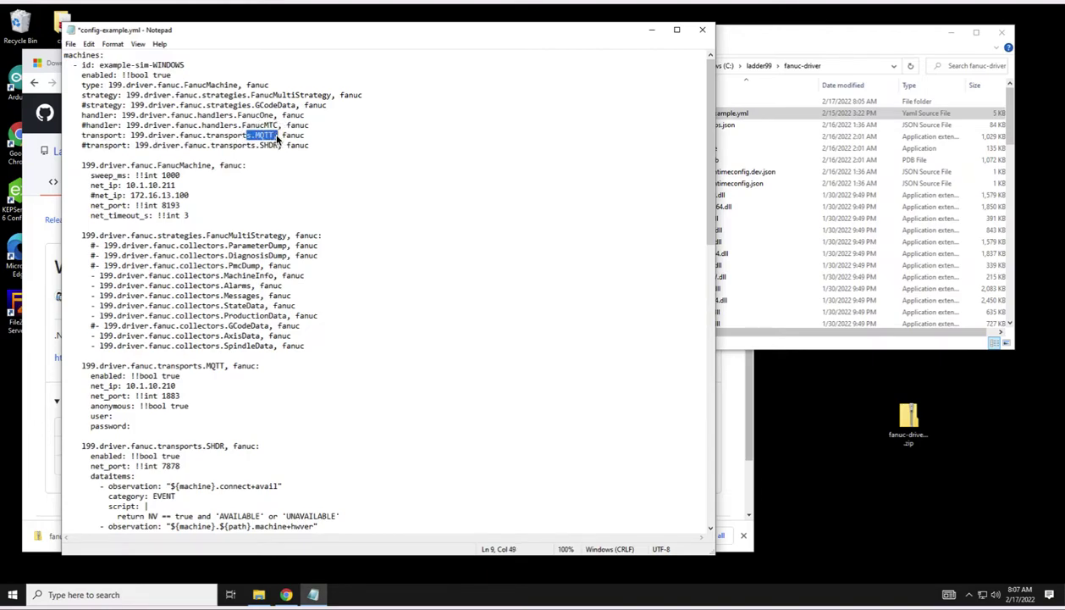
Step: Review the FanucMachine section's controller IP address, port and timeout settings
{"action": "left_click", "coordinate": [162, 168]}
{"action": "left_click_drag", "start_coordinate": [83, 167], "coordinate": [198, 216]}
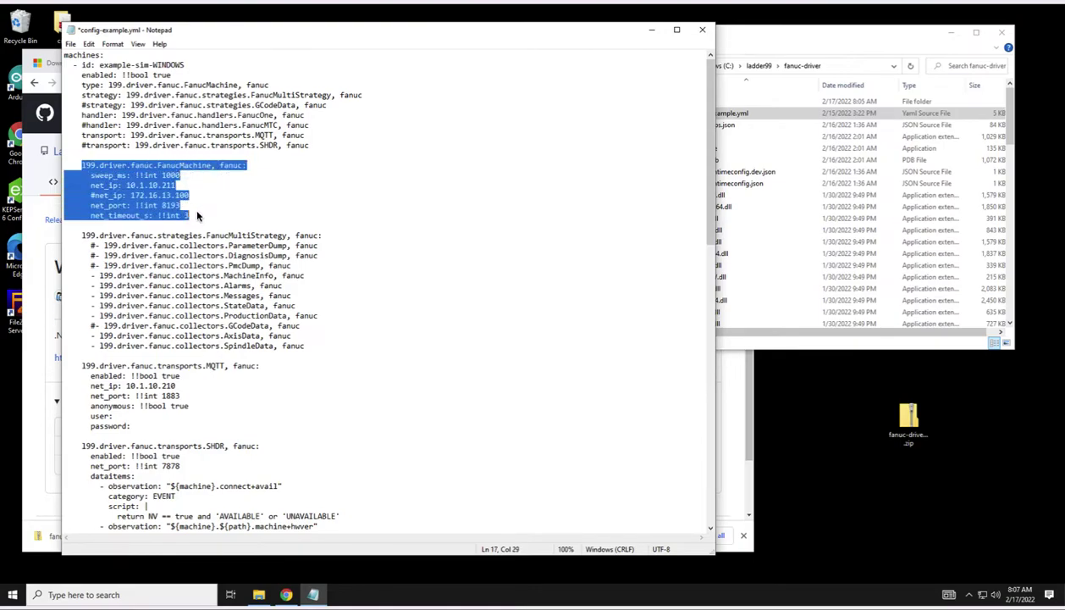
{"action": "left_click", "coordinate": [197, 216]}
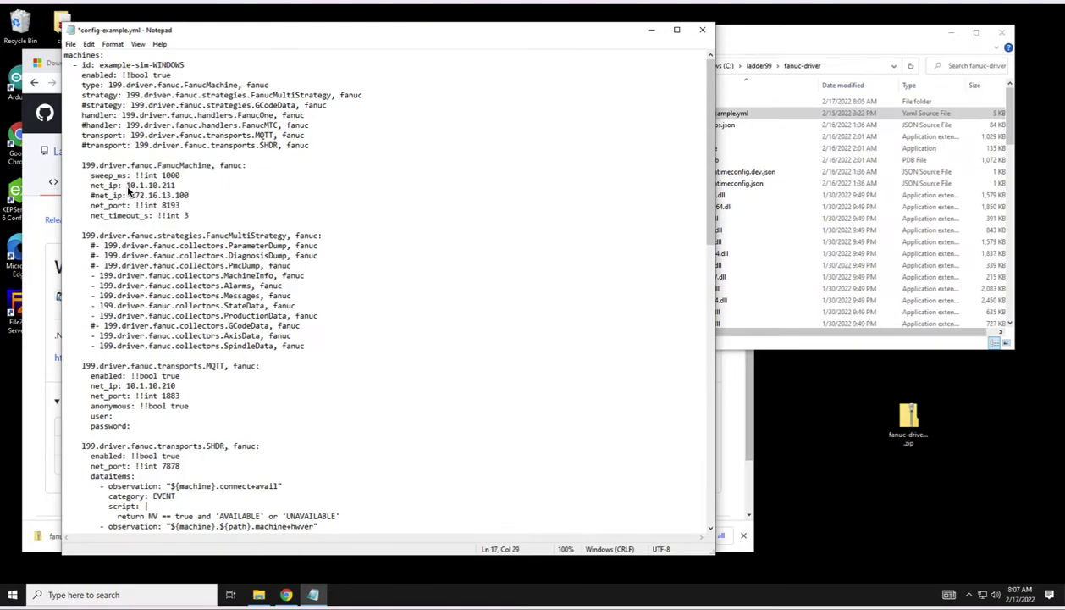
{"action": "left_click_drag", "start_coordinate": [127, 186], "coordinate": [175, 186]}
{"action": "left_click_drag", "start_coordinate": [135, 206], "coordinate": [180, 206]}
{"action": "left_click", "coordinate": [207, 218]}
Step: Examine the collectors listed under FanucMultiStrategy, from MachineInfo and Alarms to ProductionData
{"action": "triple_click", "coordinate": [179, 280]}
{"action": "left_click", "coordinate": [209, 275]}
{"action": "double_click", "coordinate": [224, 275]}
{"action": "left_click", "coordinate": [231, 286]}
{"action": "left_click_drag", "start_coordinate": [239, 290], "coordinate": [235, 294]}
{"action": "left_click", "coordinate": [235, 315]}
Step: Try commenting out the ProductionData collector and uncommenting the GCodeData collector, restoring each line to its original form
{"action": "type", "text": "#"}
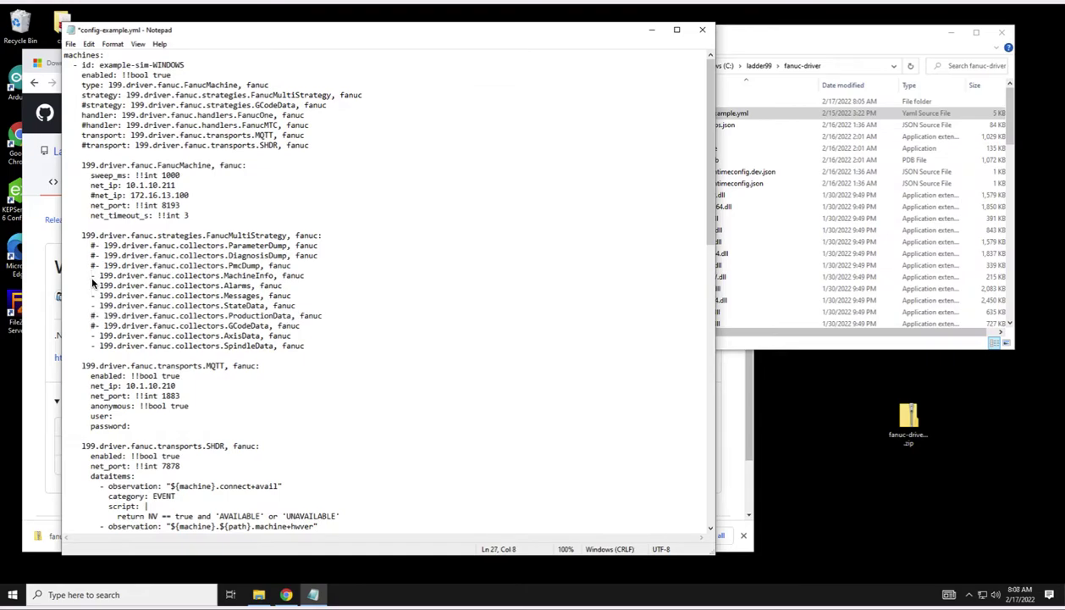
{"action": "type", "text": "-"}
{"action": "key", "text": "BackSpace"}
{"action": "key", "text": "BackSpace"}
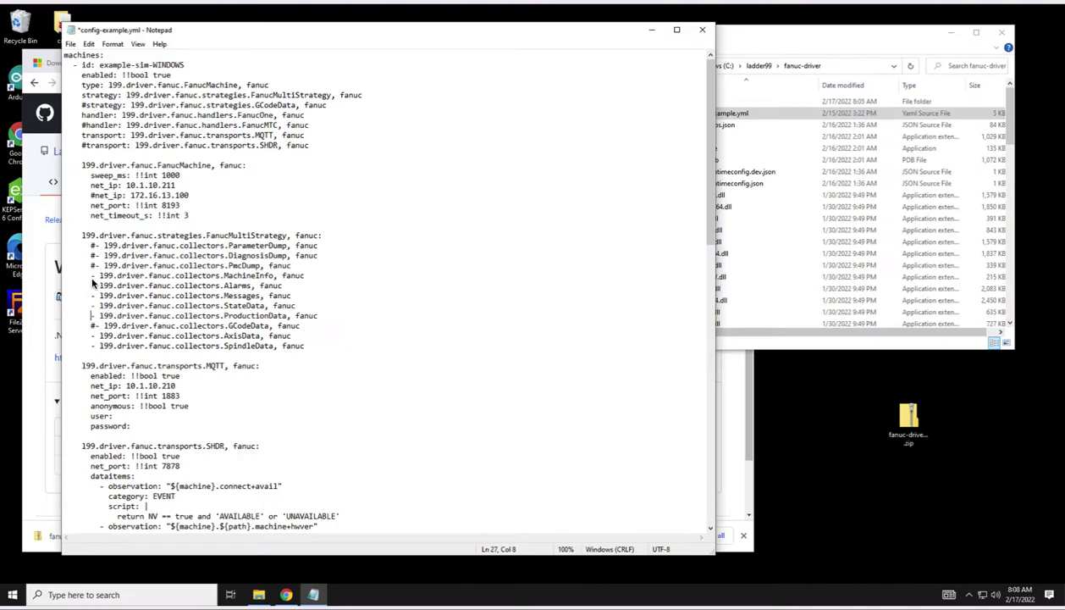
{"action": "key", "text": "BackSpace"}
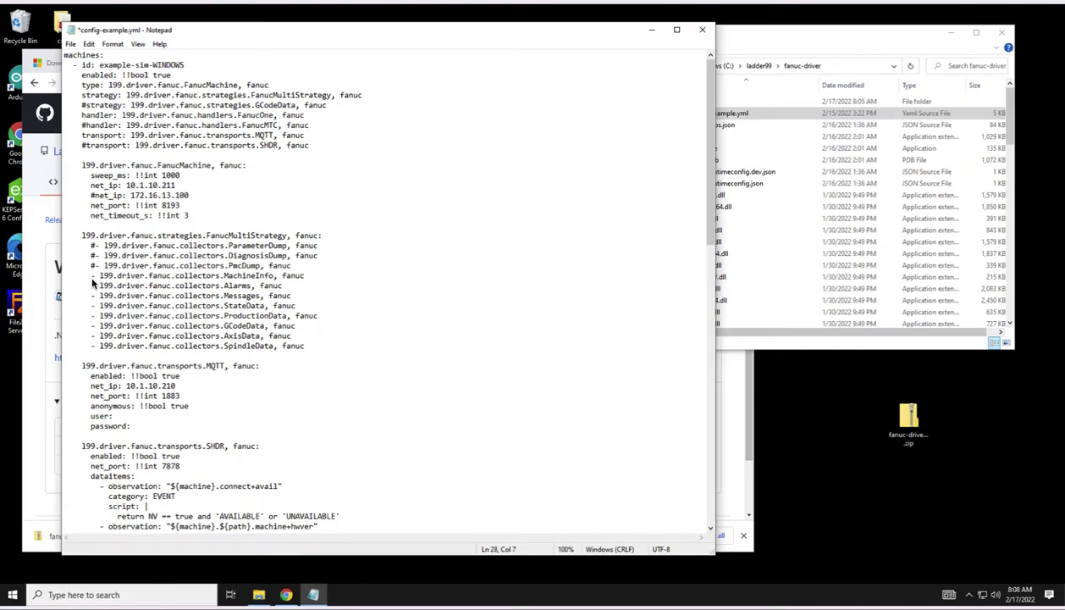
{"action": "type", "text": "#"}
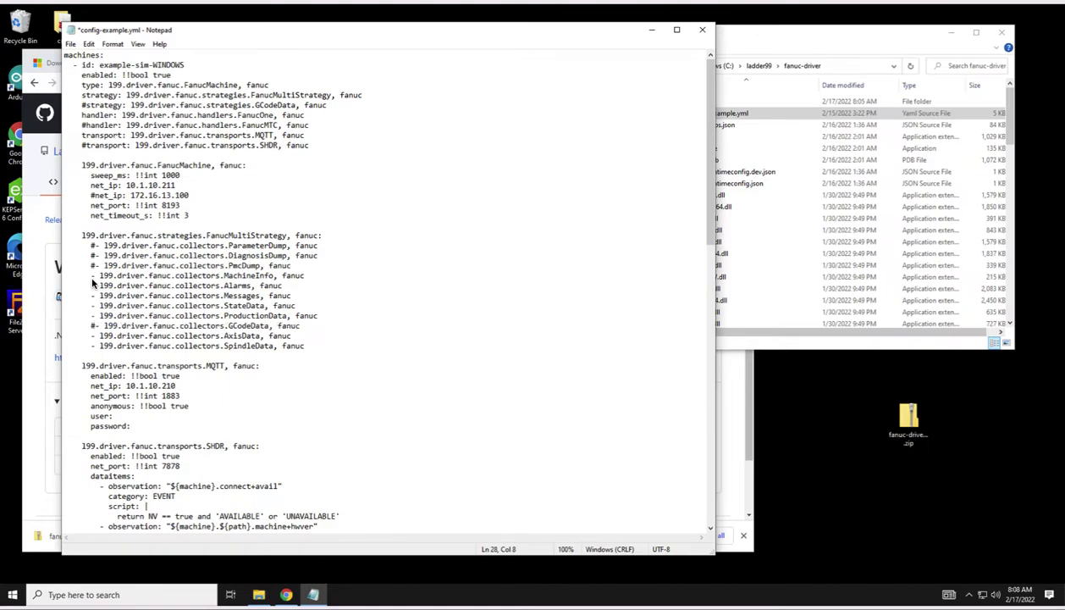
Step: Review the MQTT transport section's enabled flag, broker address, port and anonymous, user and password settings
{"action": "scroll", "coordinate": [167, 302], "scroll_direction": "down", "scroll_amount": 2}
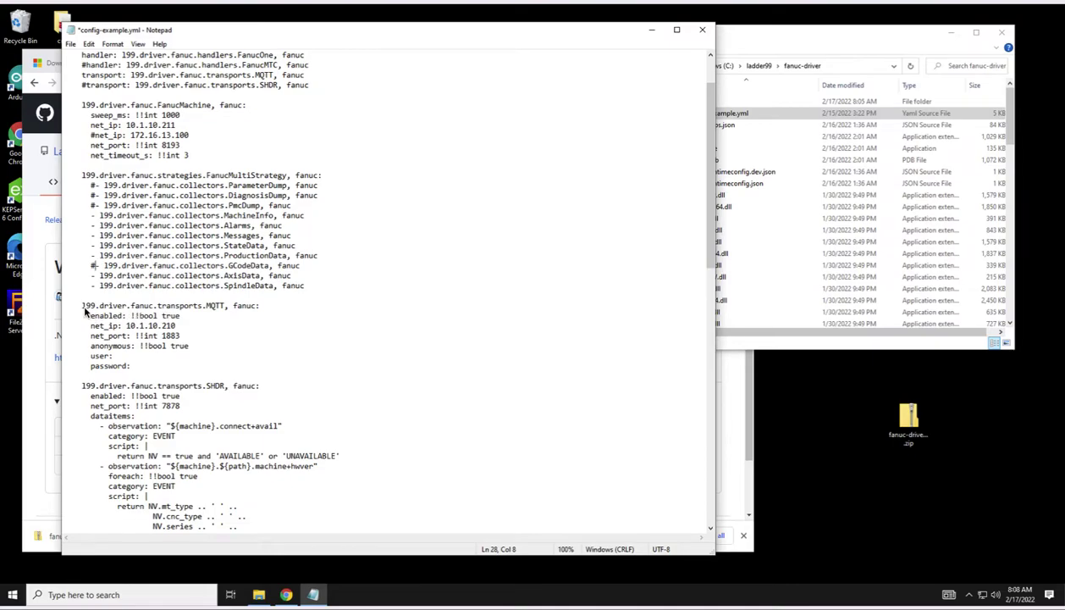
{"action": "left_click_drag", "start_coordinate": [82, 304], "coordinate": [176, 329]}
{"action": "left_click", "coordinate": [153, 333]}
{"action": "left_click", "coordinate": [189, 360]}
{"action": "left_click_drag", "start_coordinate": [140, 345], "coordinate": [155, 362]}
{"action": "left_click", "coordinate": [215, 371]}
Step: Close config-example.yml, saving the changes
{"action": "scroll", "coordinate": [391, 120], "scroll_direction": "up", "scroll_amount": 2}
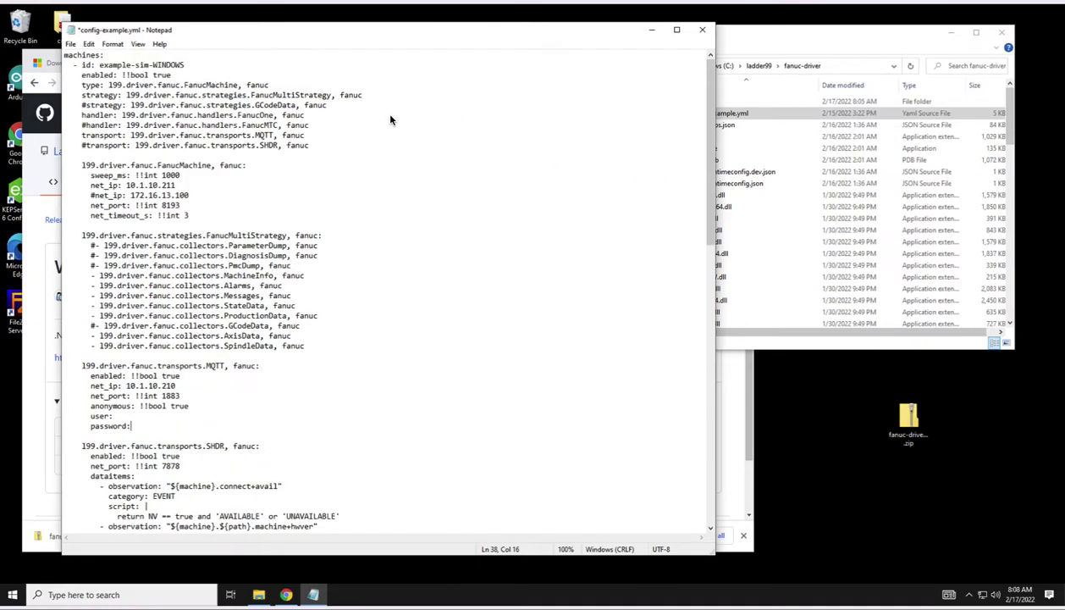
{"action": "left_click", "coordinate": [701, 30]}
{"action": "left_click", "coordinate": [500, 305]}
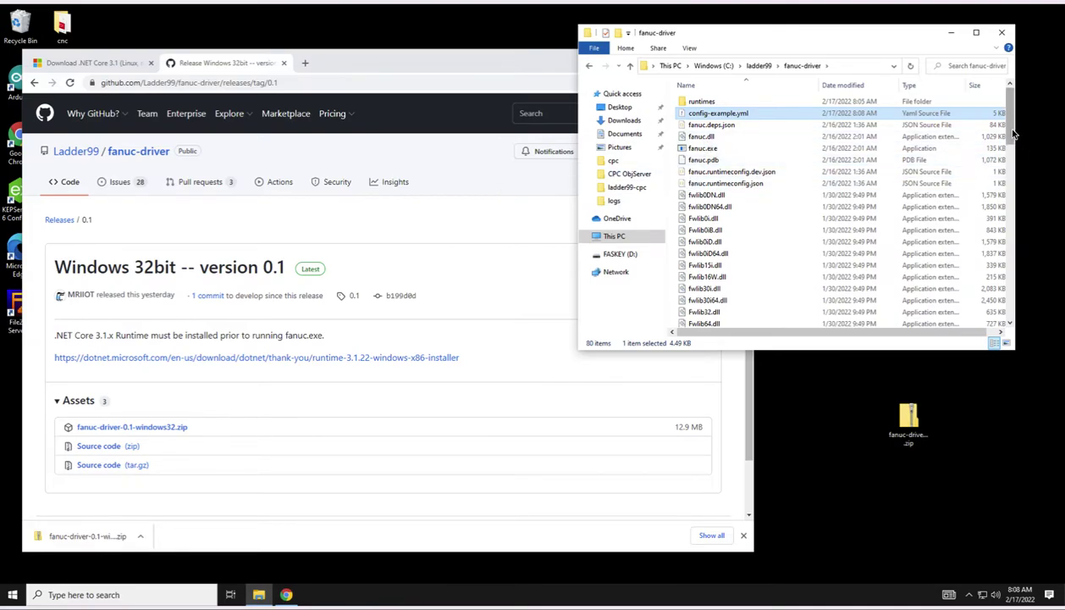
Step: Open install.bat from the fanuc-driver folder for editing in Notepad
{"action": "left_click_drag", "start_coordinate": [1010, 127], "coordinate": [1017, 183]}
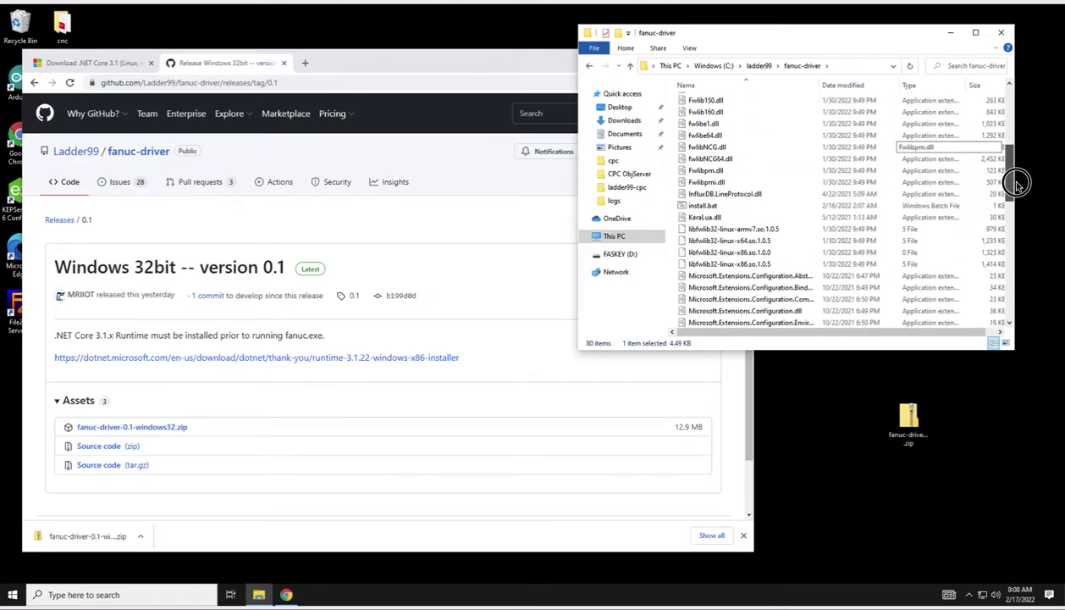
{"action": "left_click", "coordinate": [703, 205]}
{"action": "right_click", "coordinate": [705, 206]}
{"action": "left_click", "coordinate": [726, 229]}
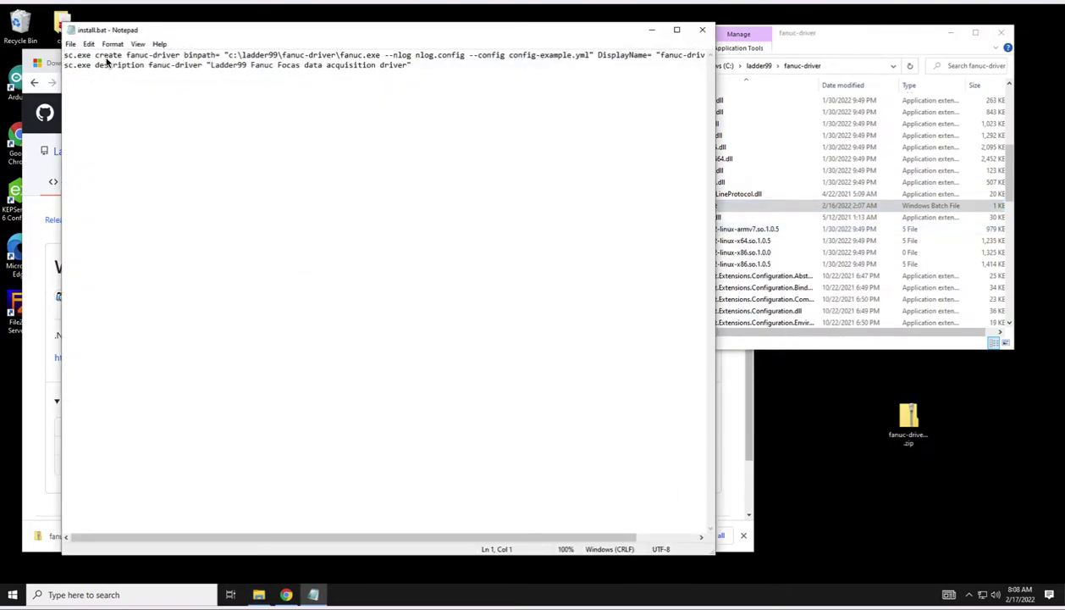
Step: Examine the sc.exe create command's binpath, config arguments and start option in install.bat, and close the file
{"action": "left_click", "coordinate": [88, 64]}
{"action": "left_click", "coordinate": [126, 55]}
{"action": "left_click_drag", "start_coordinate": [127, 55], "coordinate": [567, 59]}
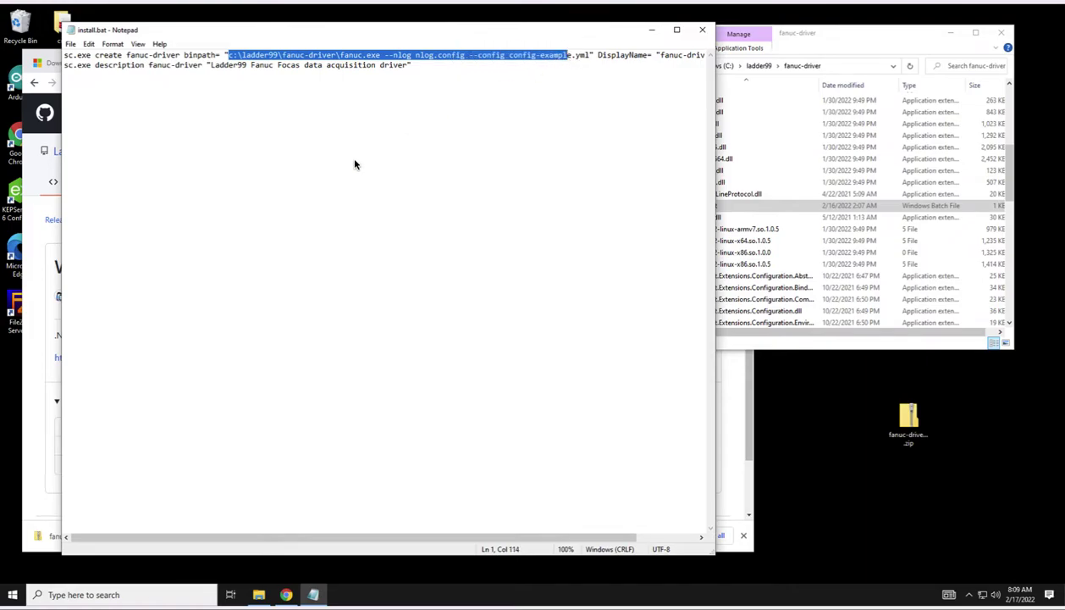
{"action": "left_click_drag", "start_coordinate": [258, 533], "coordinate": [366, 538]}
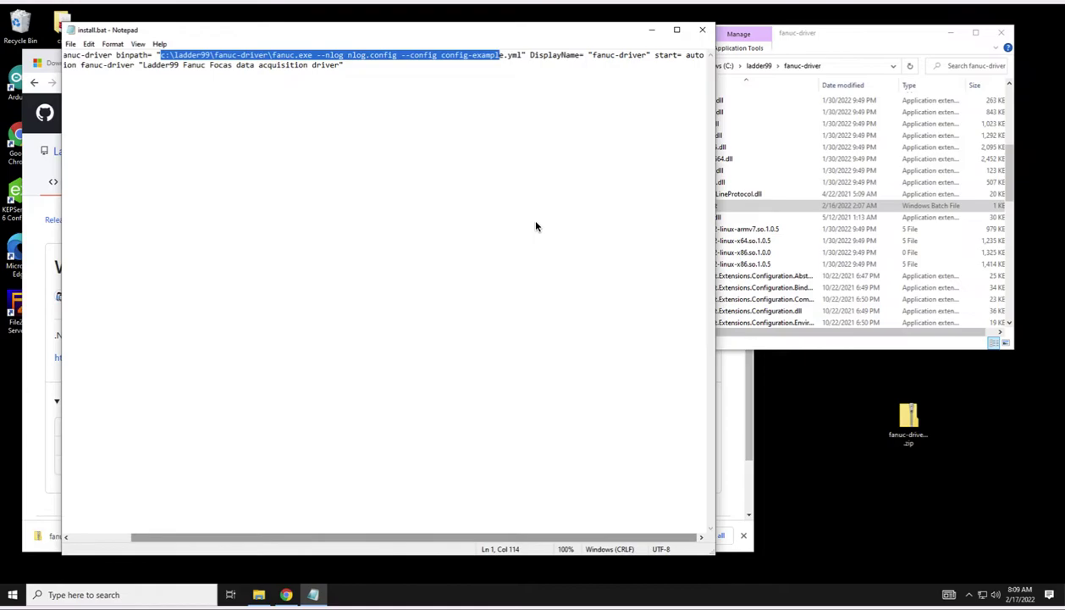
{"action": "left_click_drag", "start_coordinate": [656, 55], "coordinate": [704, 53]}
{"action": "left_click", "coordinate": [702, 31]}
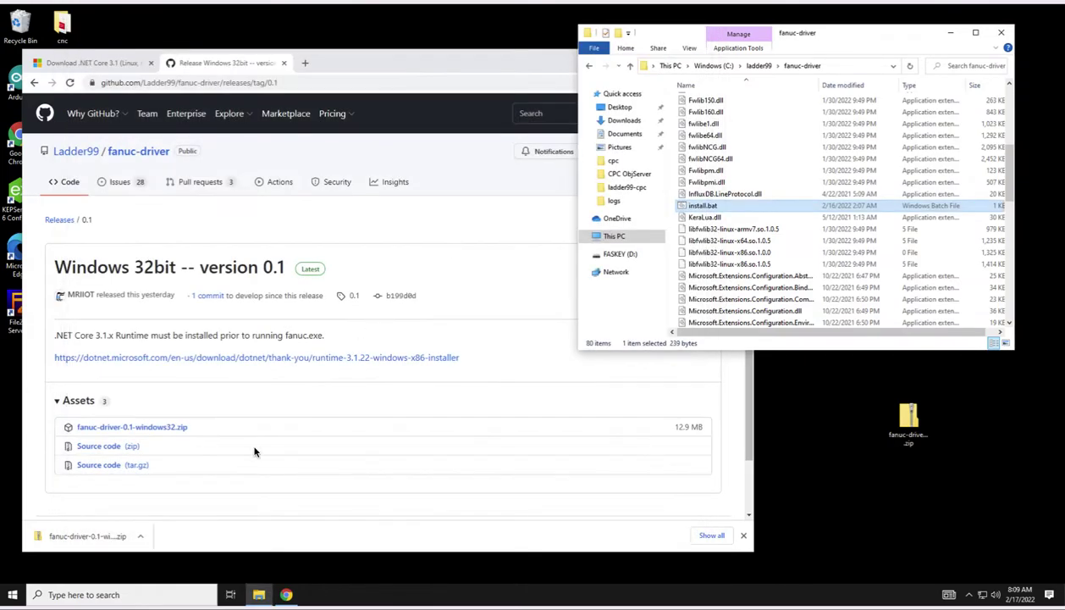
Step: Launch Command Prompt as administrator, authorizing it with the admin account password
{"action": "left_click", "coordinate": [13, 594]}
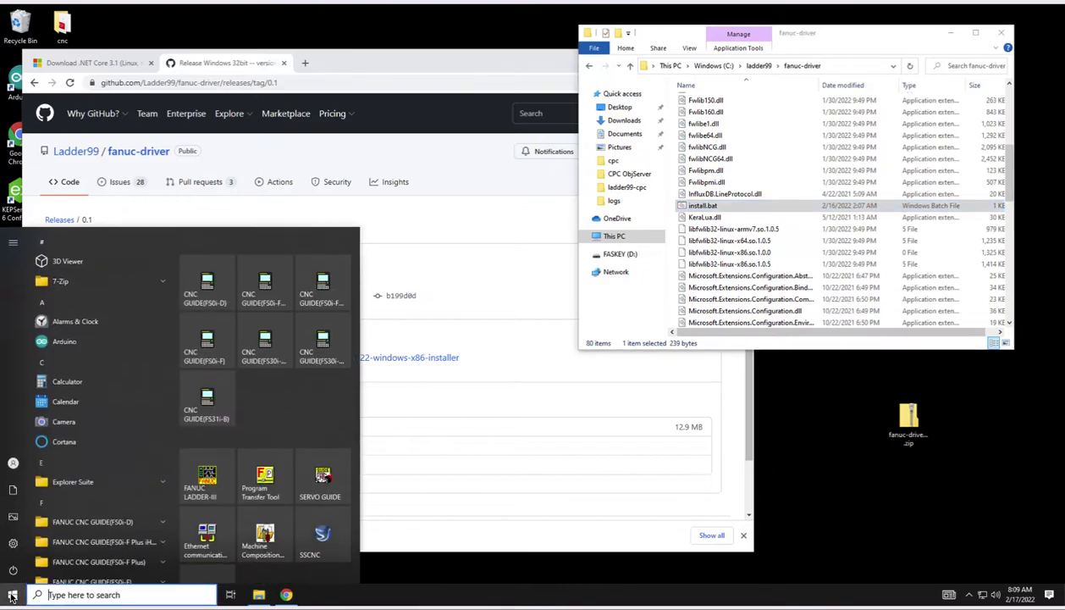
{"action": "type", "text": "CMD"}
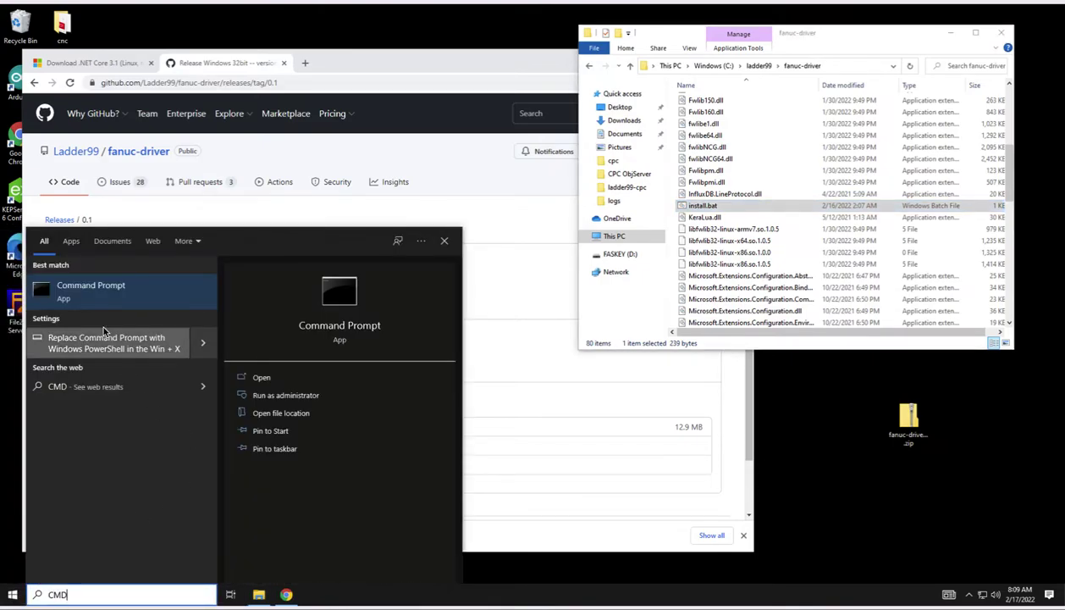
{"action": "right_click", "coordinate": [93, 293]}
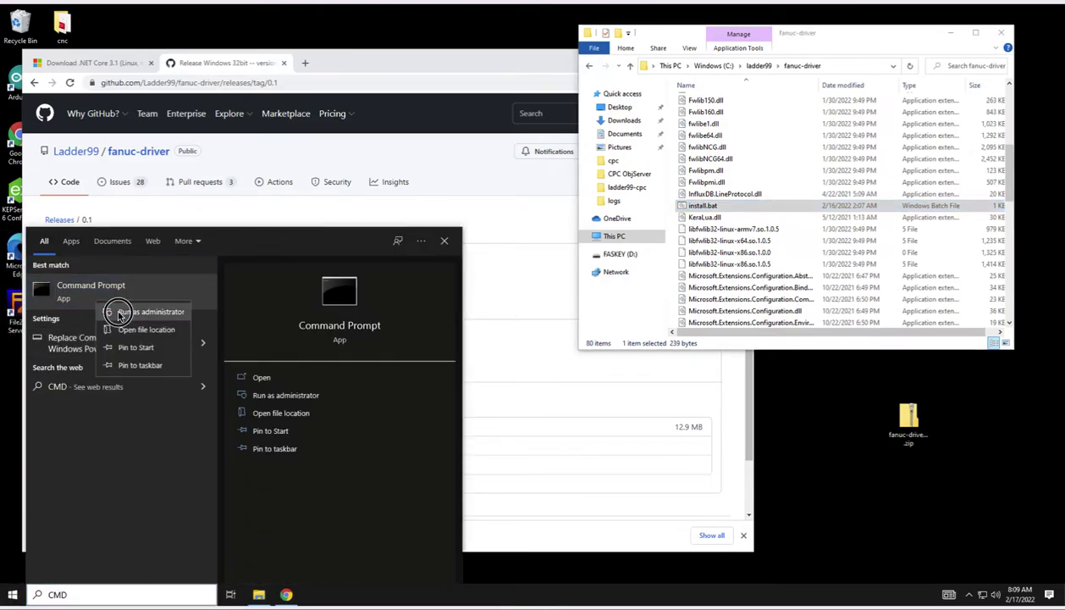
{"action": "left_click", "coordinate": [136, 302]}
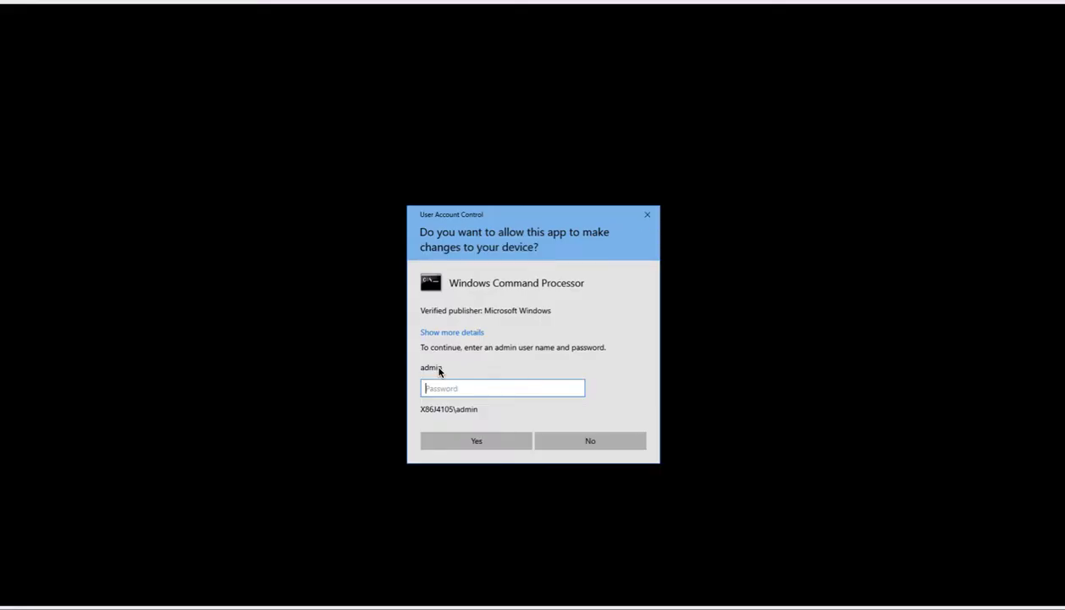
{"action": "type", "text": "•••••••"}
{"action": "key", "text": "Return"}
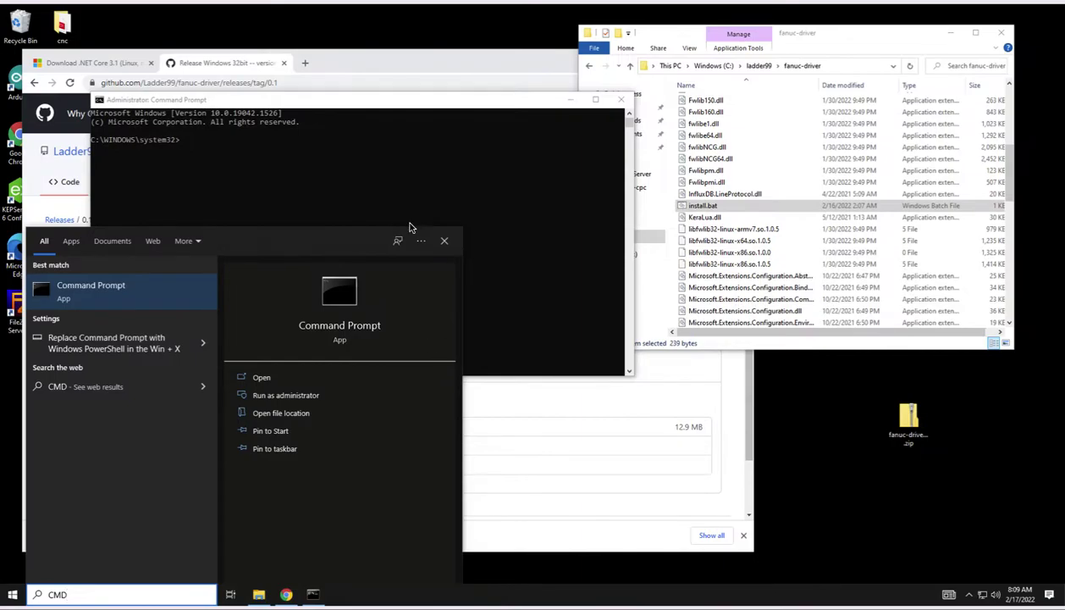
Step: Change the Command Prompt's working directory to \ladder99\fanuc-driver
{"action": "left_click", "coordinate": [401, 194]}
{"action": "type", "text": "cd \\ladder99\\fanuc-driver"}
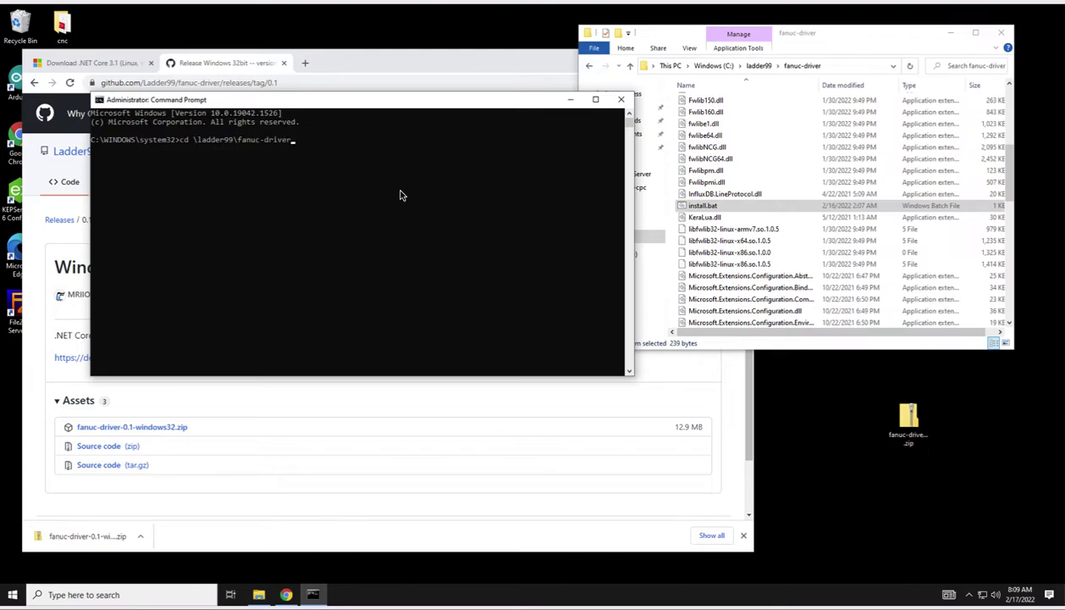
{"action": "key", "text": "Return"}
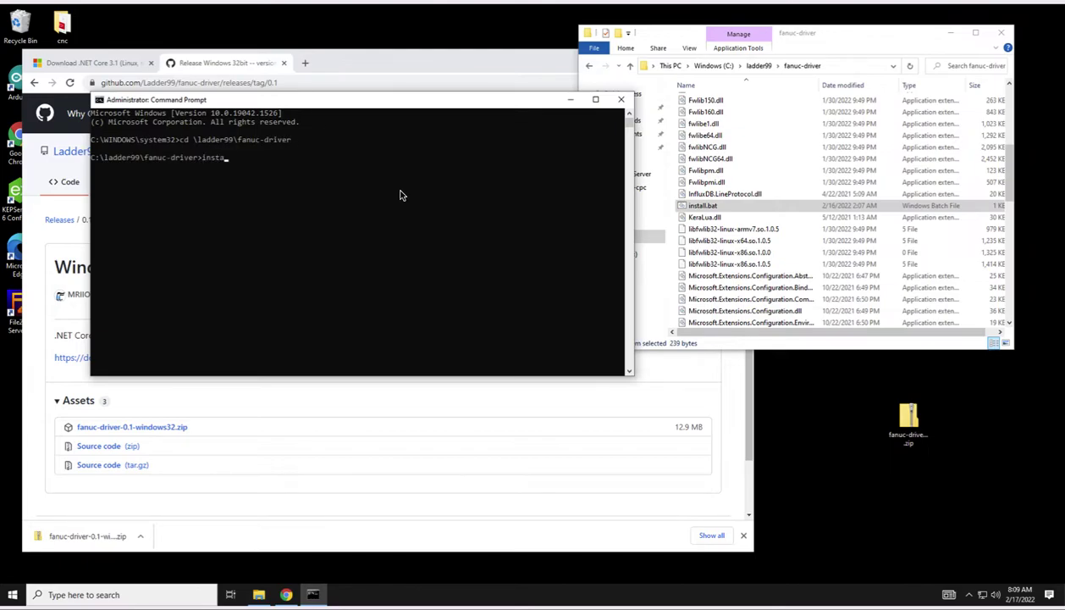
Step: Run install.bat from the fanuc-driver folder and check the service creation message in its output
{"action": "key", "text": "Return"}
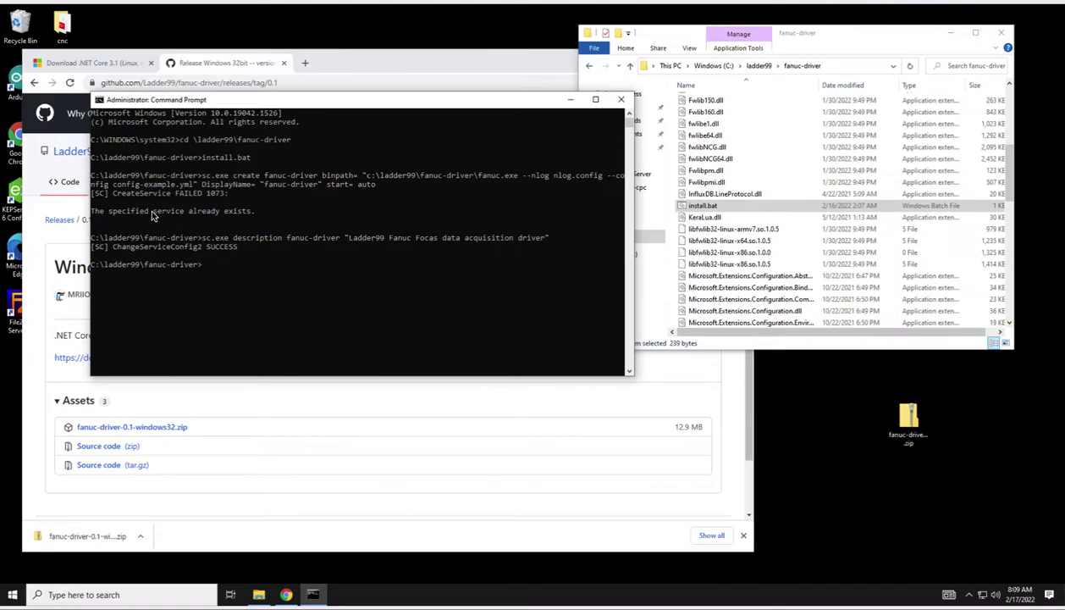
{"action": "left_click_drag", "start_coordinate": [153, 211], "coordinate": [264, 214]}
{"action": "left_click", "coordinate": [265, 217]}
{"action": "left_click_drag", "start_coordinate": [153, 211], "coordinate": [233, 213]}
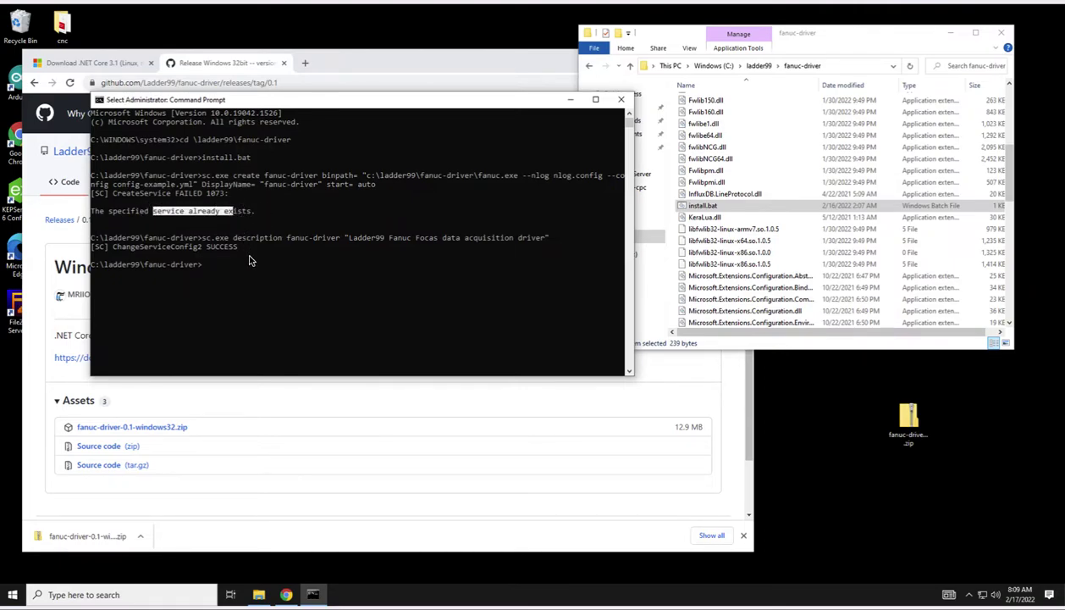
{"action": "left_click", "coordinate": [249, 257]}
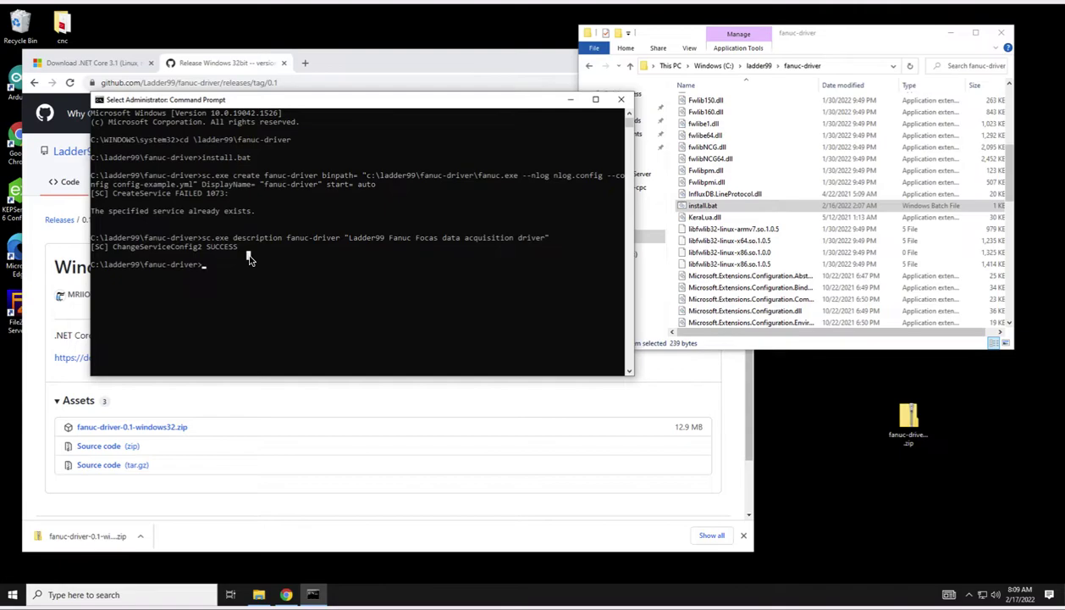
Step: Launch the Services console (services.msc) as administrator, authorizing it with the admin account password
{"action": "left_click", "coordinate": [14, 595]}
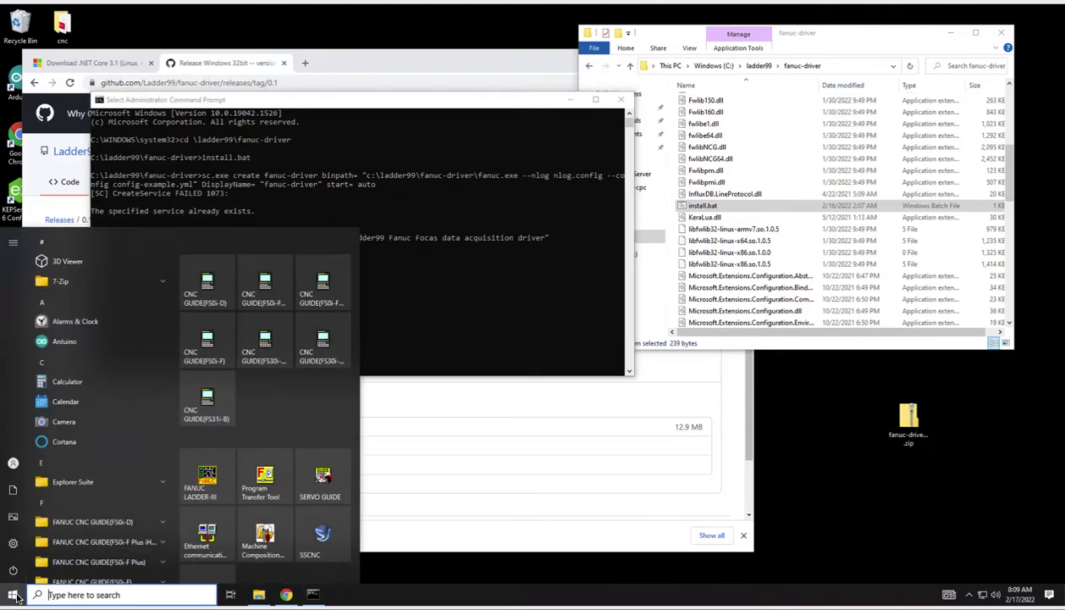
{"action": "type", "text": "services.msc"}
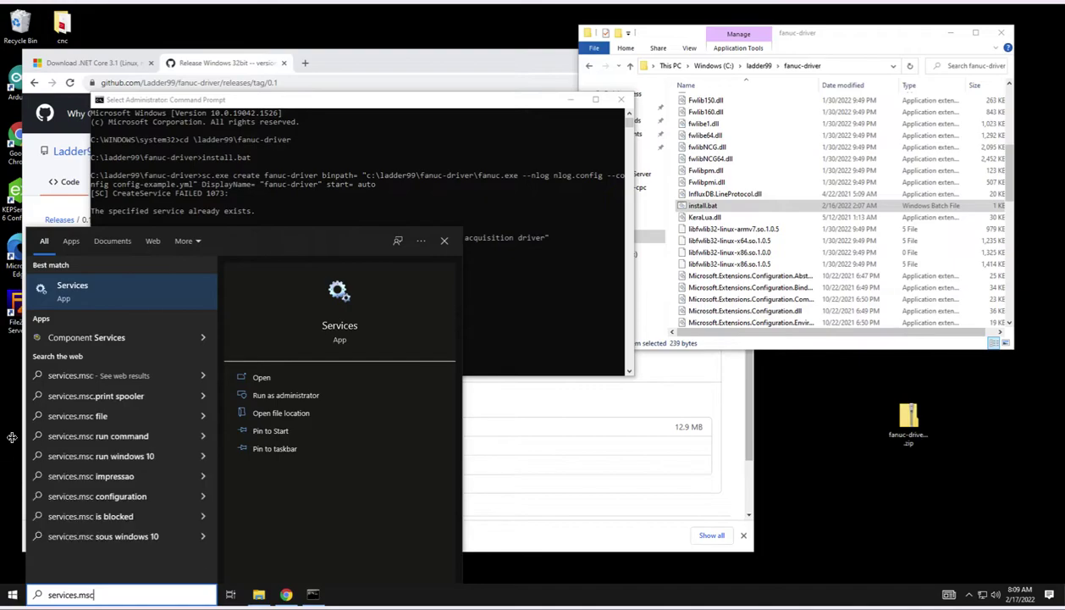
{"action": "right_click", "coordinate": [76, 285]}
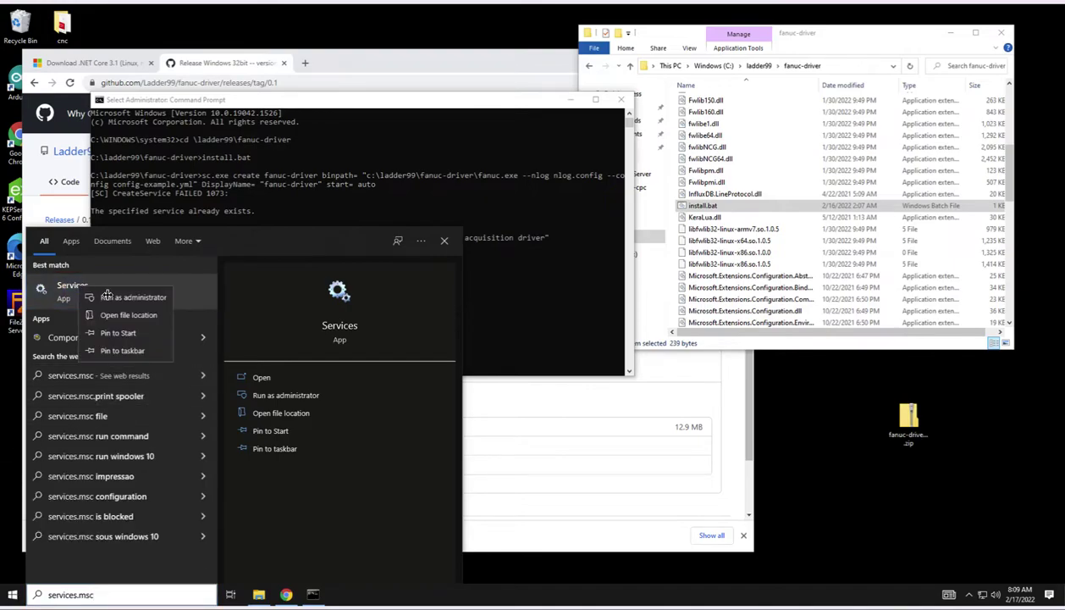
{"action": "key", "text": "Escape"}
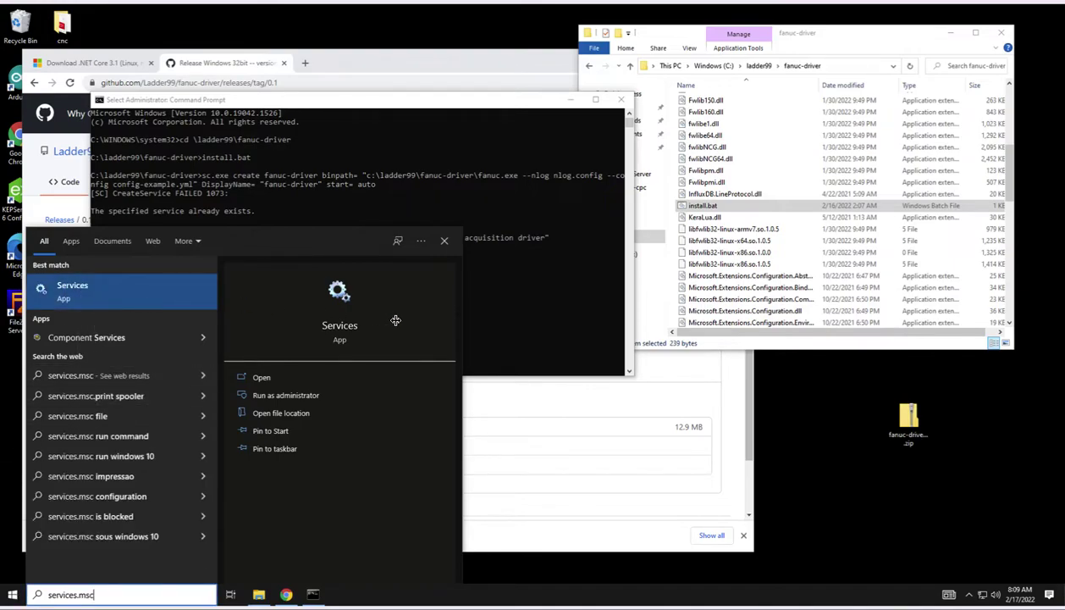
{"action": "key", "text": "ctrl+shift+Return"}
{"action": "type", "text": "***"}
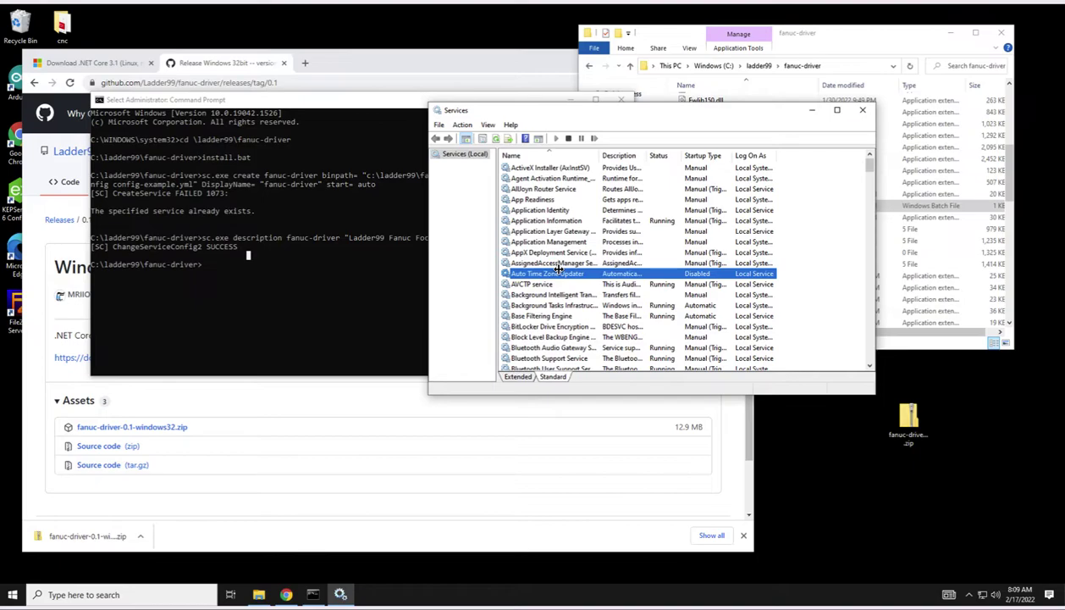
Step: Open the properties of the fanuc-driver service and select Automatic as its startup type
{"action": "key", "text": "f"}
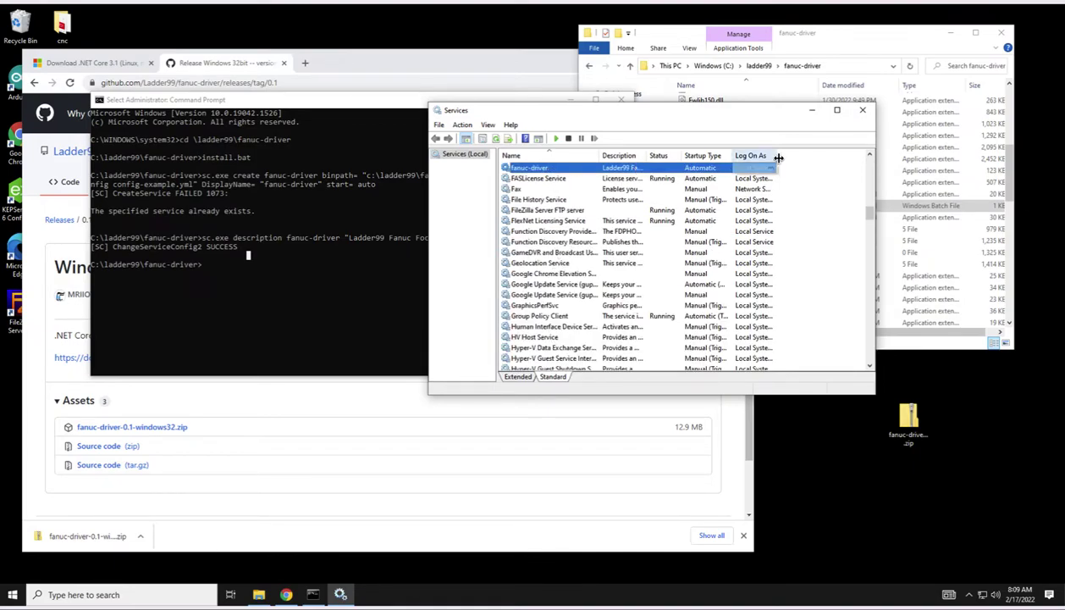
{"action": "left_click_drag", "start_coordinate": [774, 157], "coordinate": [809, 160]}
{"action": "right_click", "coordinate": [550, 167]}
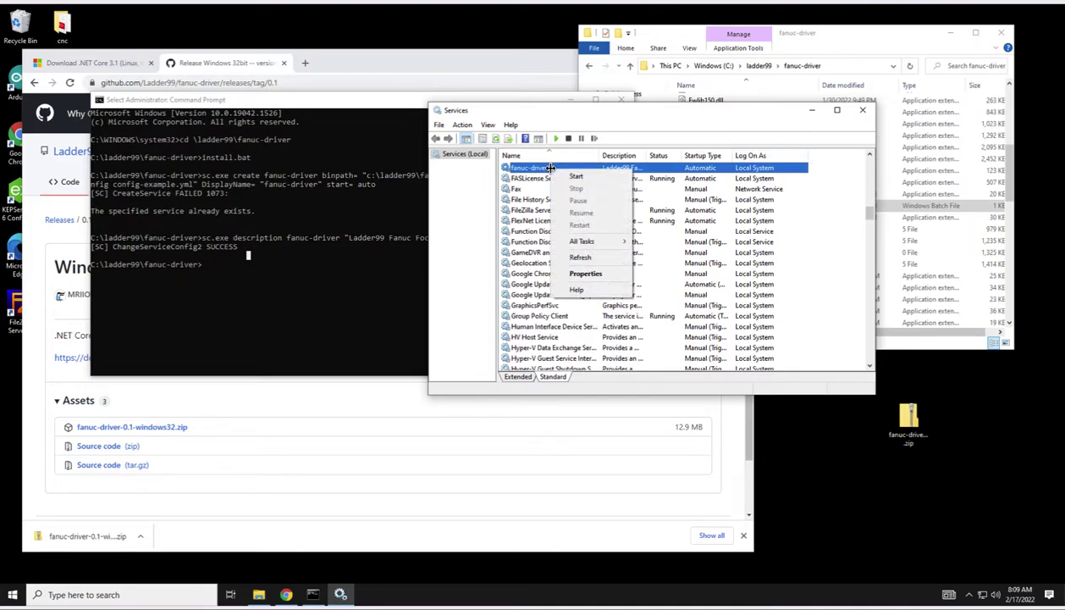
{"action": "left_click", "coordinate": [593, 272]}
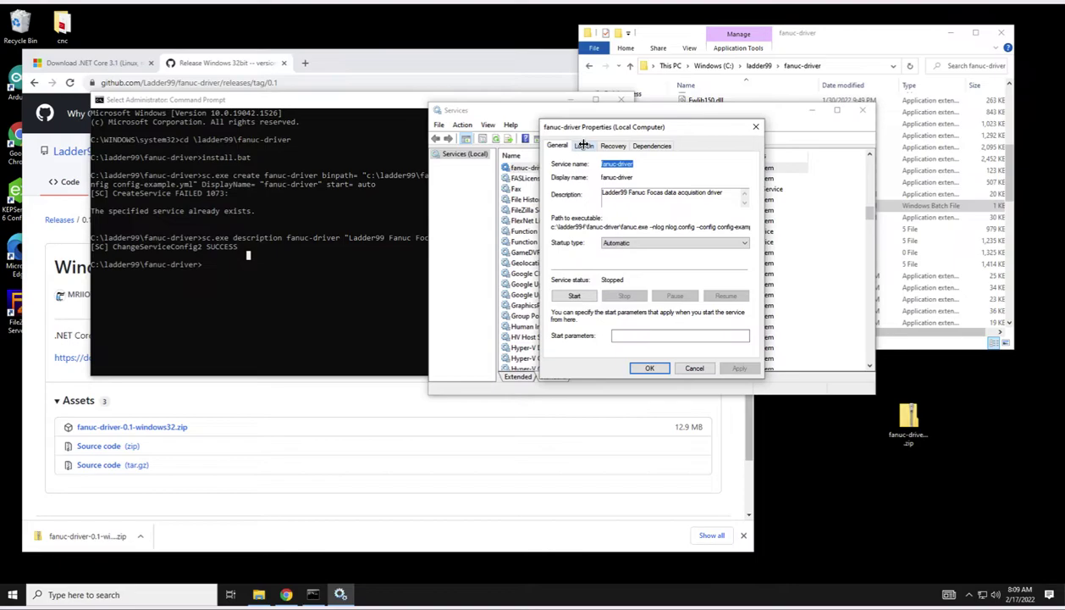
{"action": "left_click", "coordinate": [623, 245]}
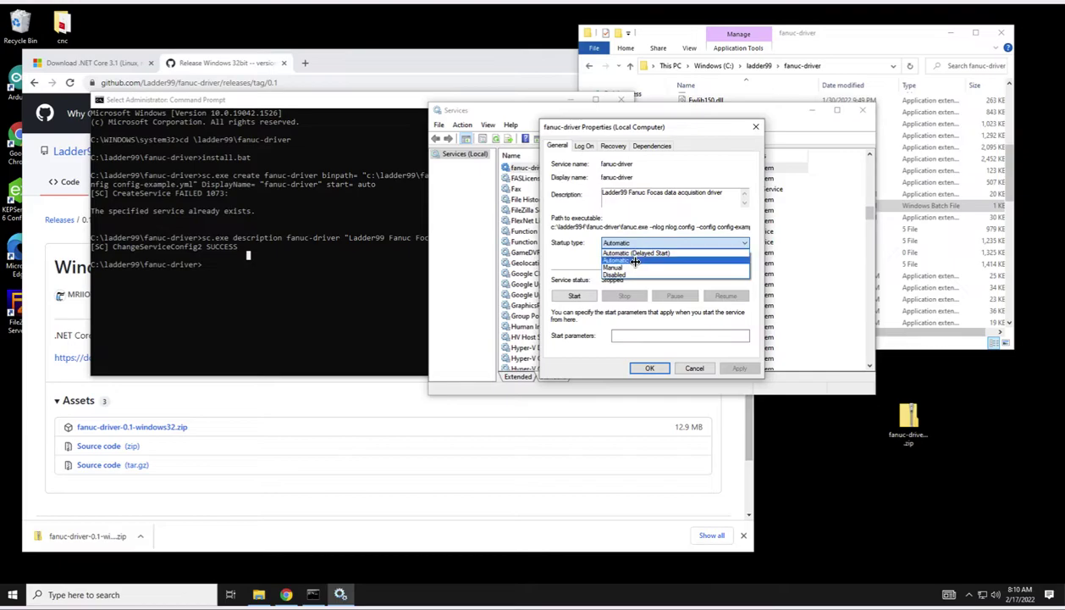
{"action": "left_click", "coordinate": [623, 260]}
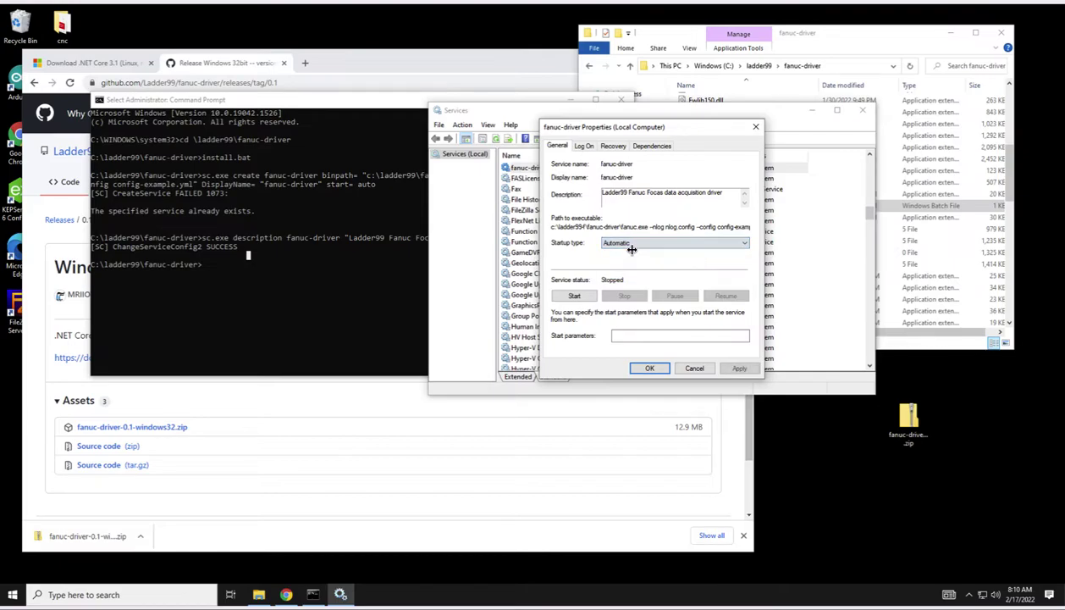
Step: Set the fanuc-driver service to log on with the NETWORK SERVICE account, picked from the local user search
{"action": "left_click", "coordinate": [584, 145]}
{"action": "left_click", "coordinate": [578, 203]}
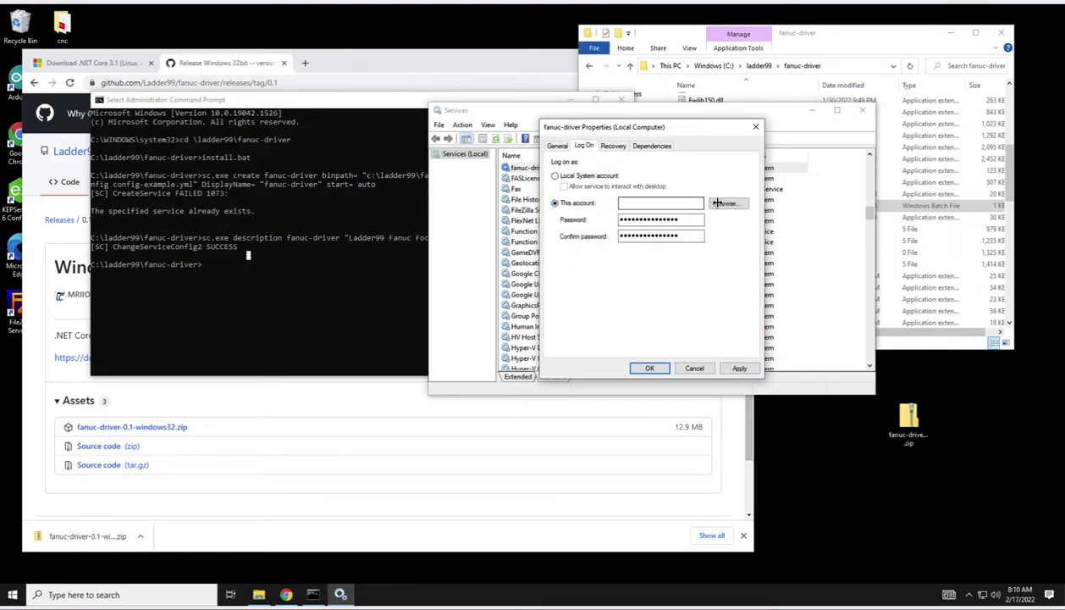
{"action": "left_click", "coordinate": [721, 203]}
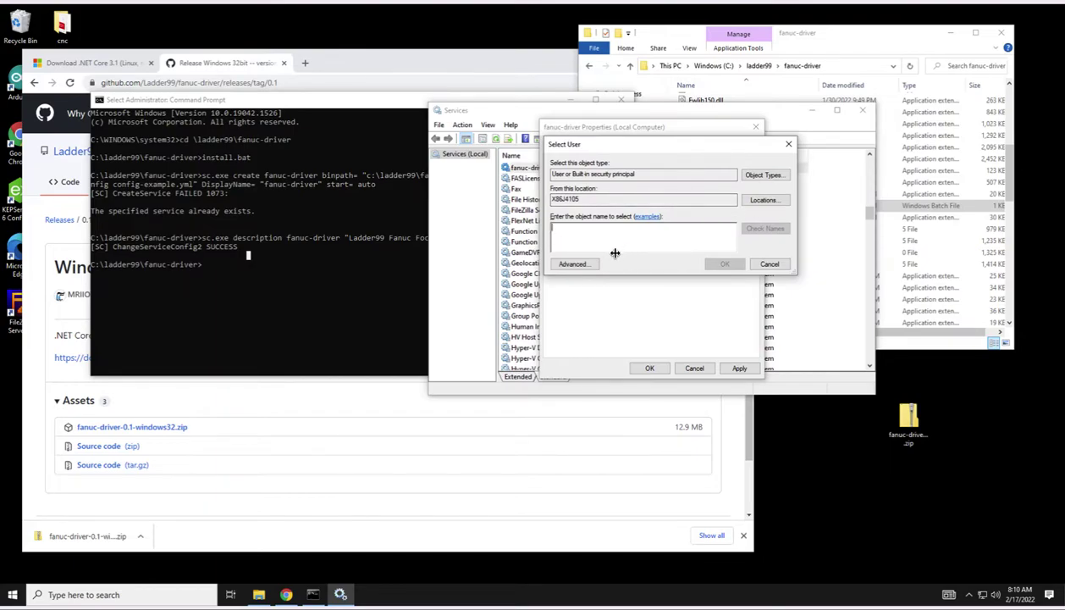
{"action": "left_click", "coordinate": [572, 263]}
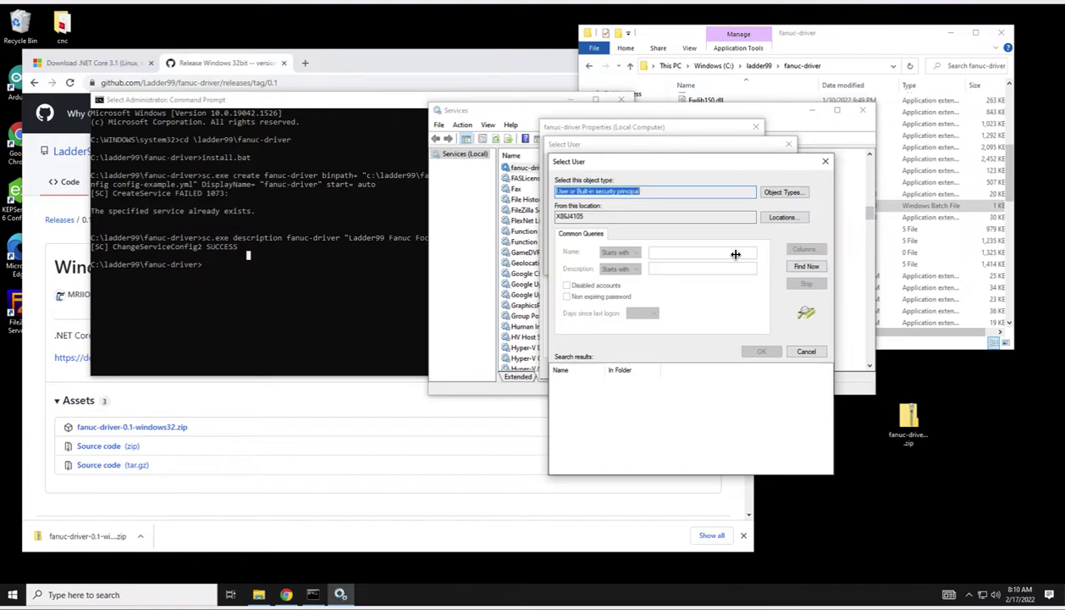
{"action": "left_click", "coordinate": [806, 265]}
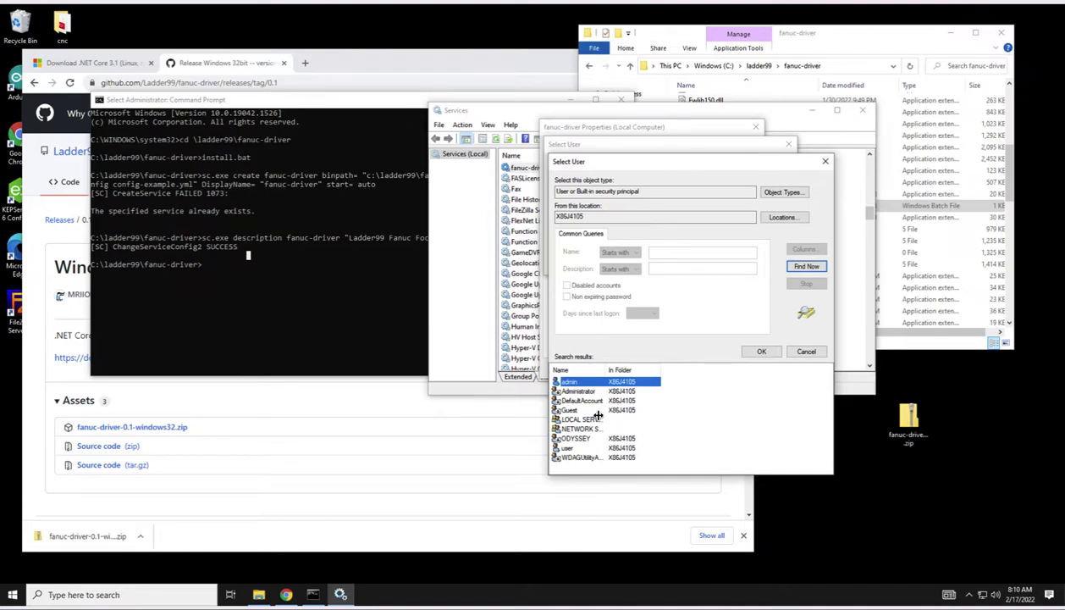
{"action": "left_click", "coordinate": [582, 428]}
{"action": "left_click", "coordinate": [758, 349]}
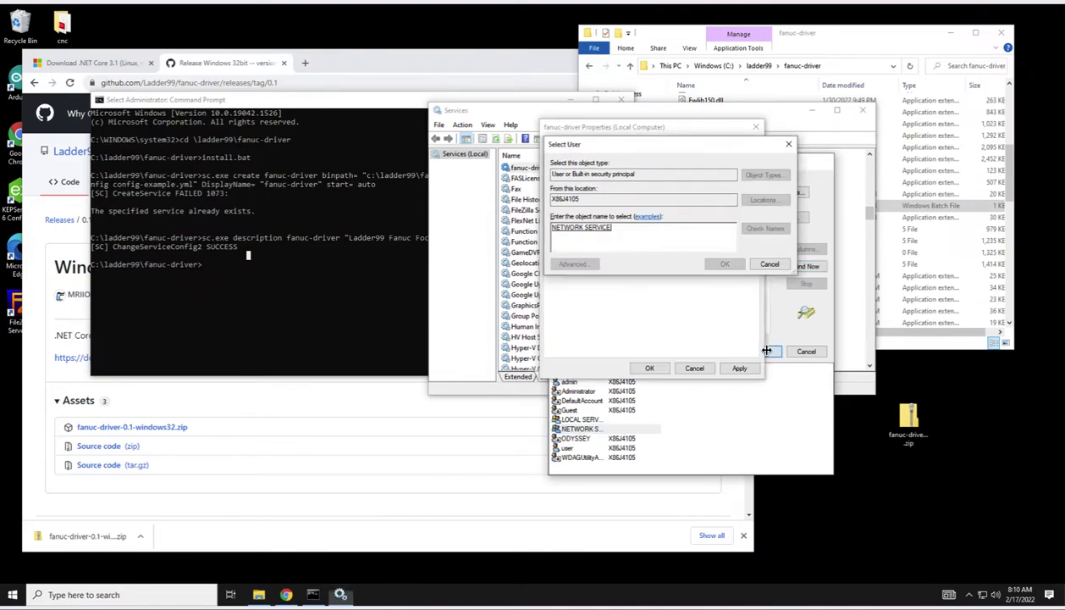
{"action": "left_click", "coordinate": [728, 263]}
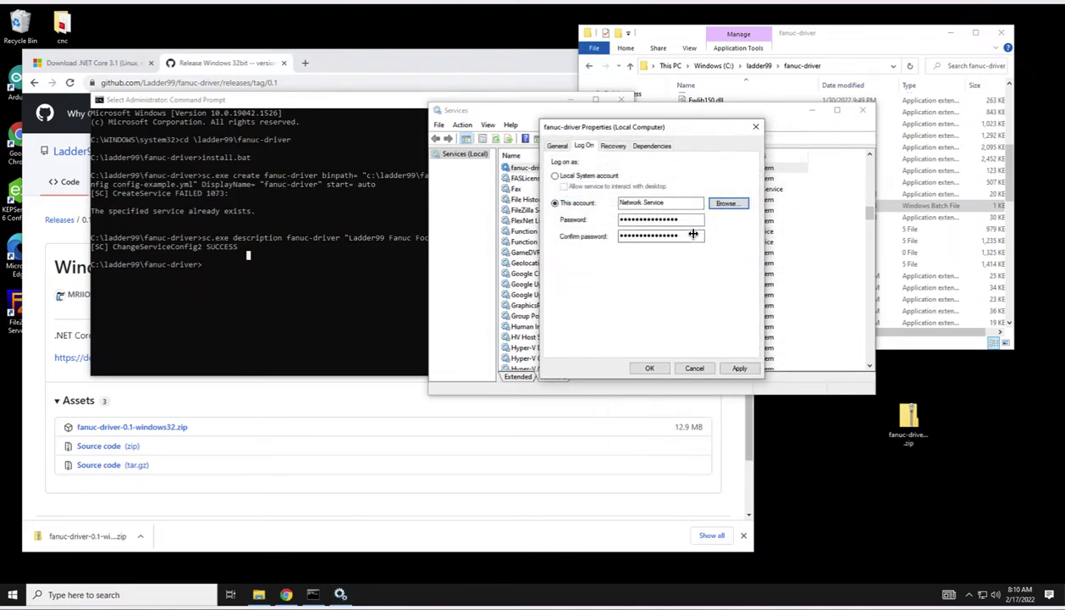
Step: Clear the password and confirm password fields for the Network Service logon and accept the service properties
{"action": "double_click", "coordinate": [630, 222]}
{"action": "key", "text": "BackSpace"}
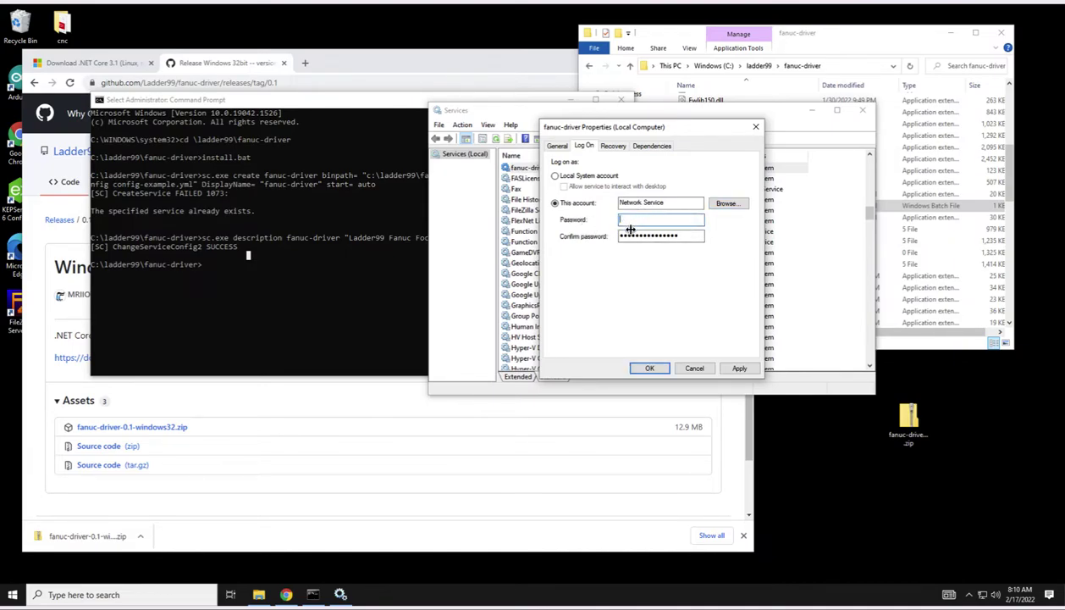
{"action": "double_click", "coordinate": [631, 235]}
{"action": "key", "text": "BackSpace"}
{"action": "left_click", "coordinate": [650, 368]}
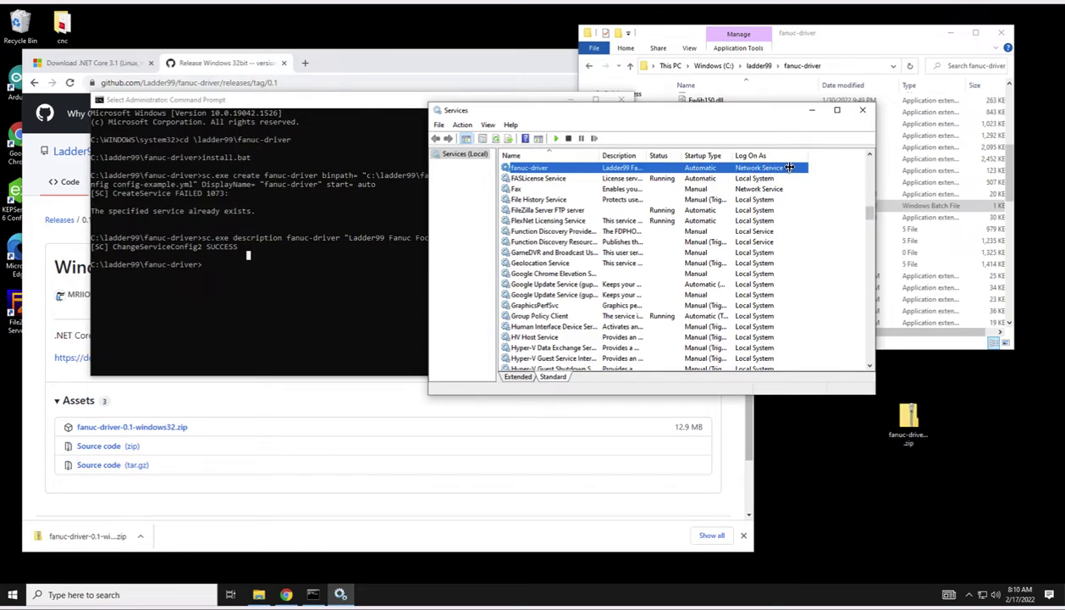
Step: Place the Services window beside the fanuc-driver folder's listing and try to start the fanuc-driver service
{"action": "right_click", "coordinate": [521, 167]}
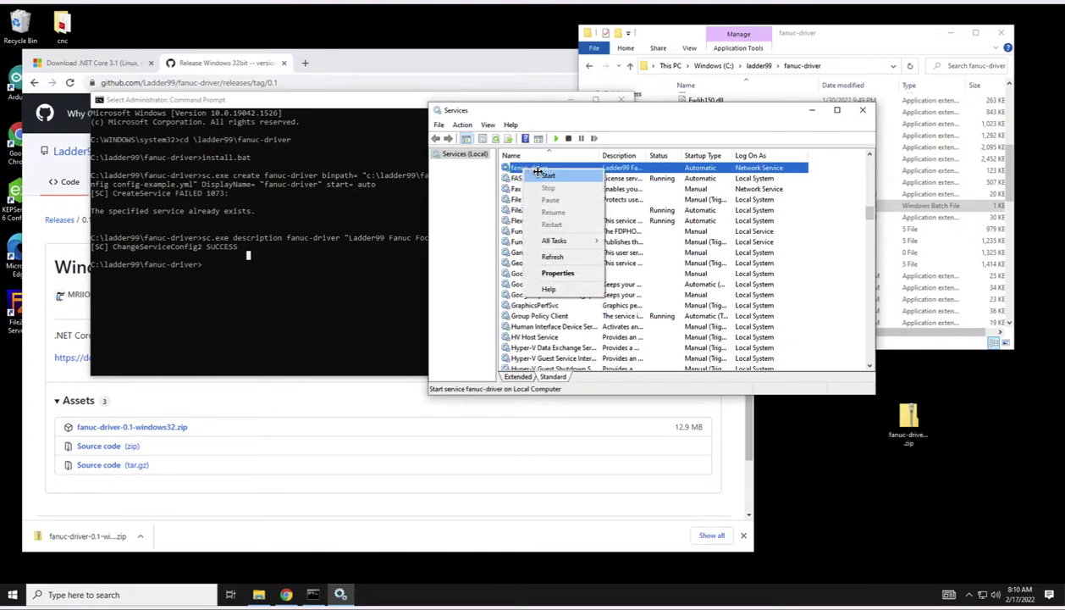
{"action": "left_click", "coordinate": [654, 109]}
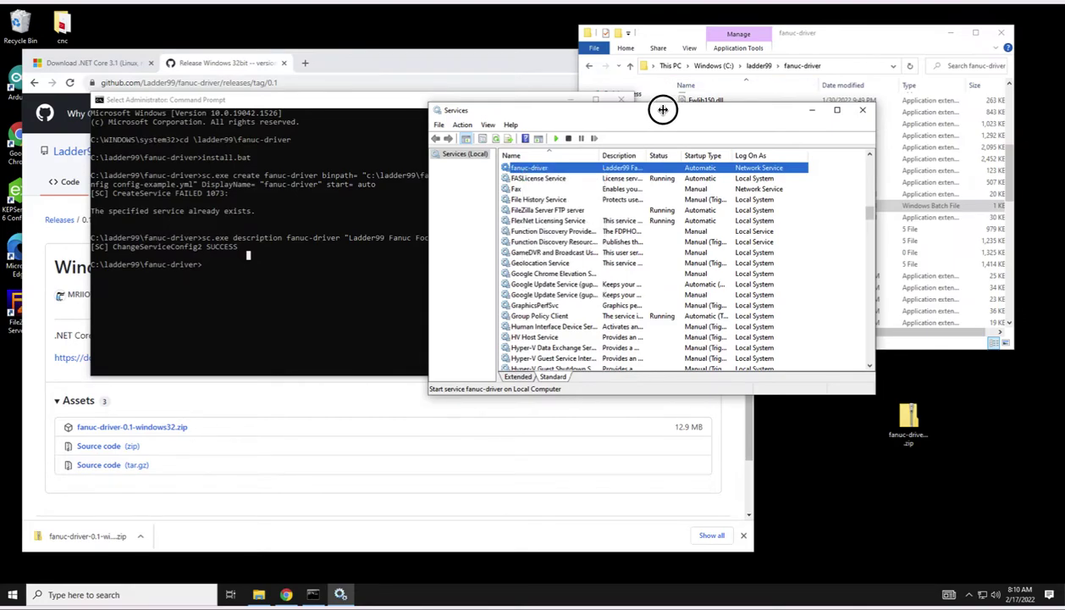
{"action": "left_click_drag", "start_coordinate": [653, 108], "coordinate": [384, 152]}
{"action": "left_click", "coordinate": [724, 159]}
{"action": "scroll", "coordinate": [724, 160], "scroll_direction": "up", "scroll_amount": 3}
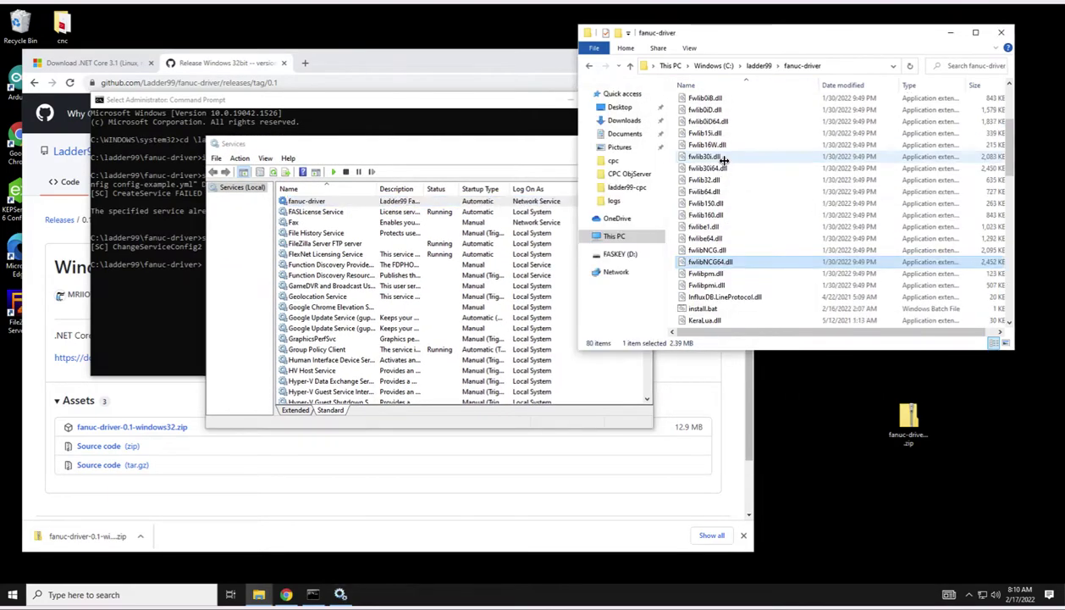
{"action": "scroll", "coordinate": [723, 159], "scroll_direction": "up", "scroll_amount": 4}
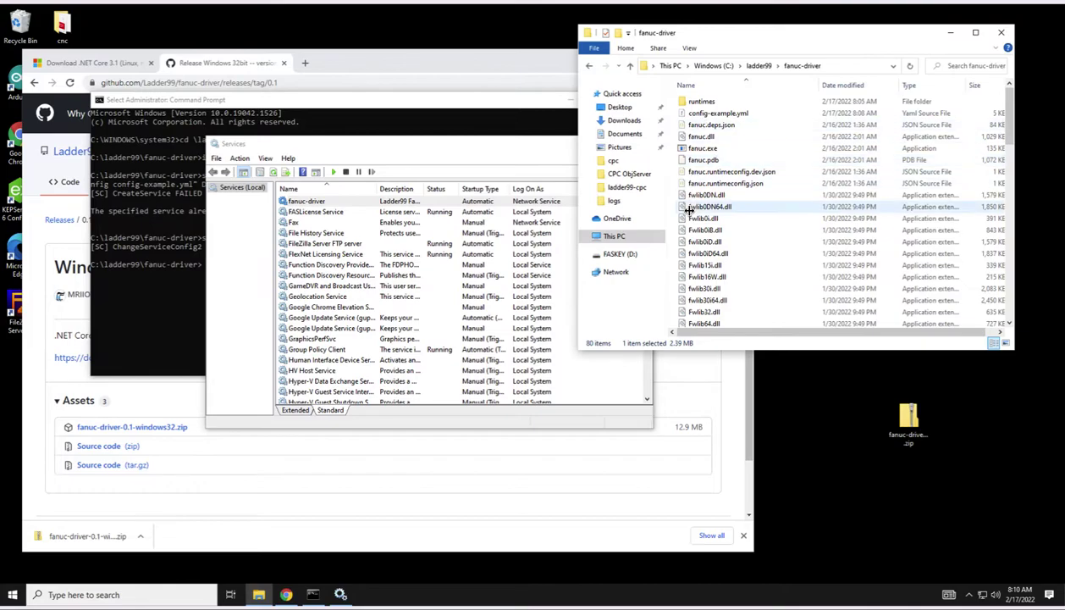
{"action": "left_click", "coordinate": [345, 201]}
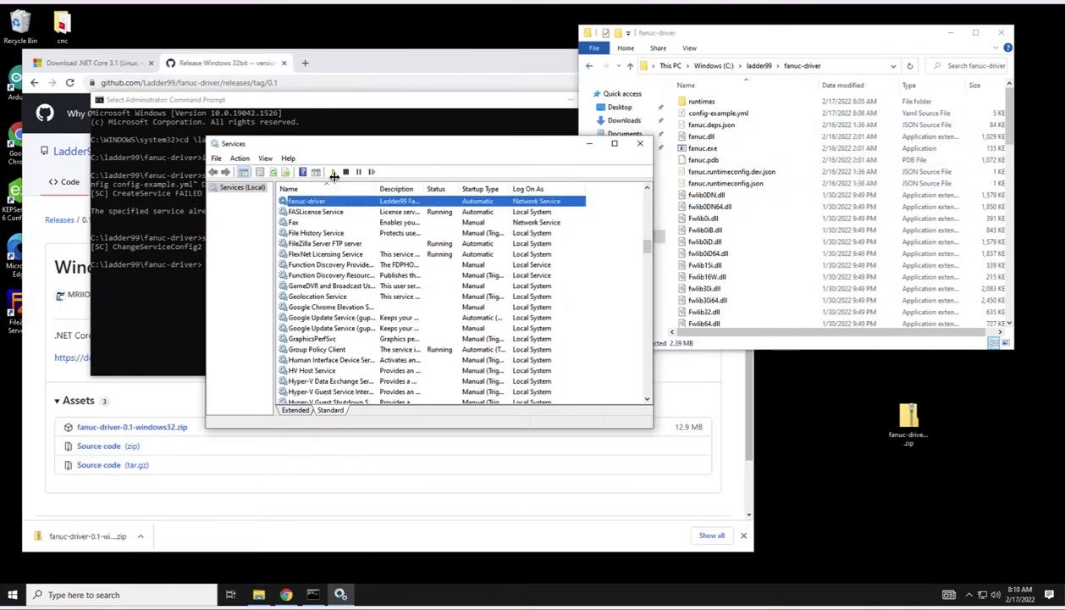
{"action": "left_click", "coordinate": [334, 173]}
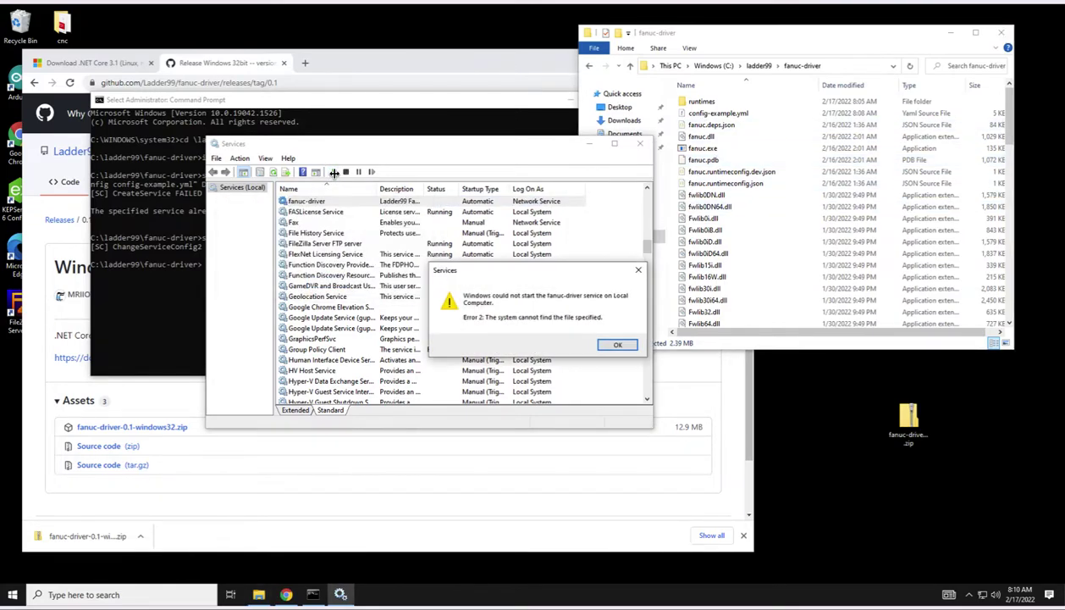
{"action": "left_click", "coordinate": [615, 344]}
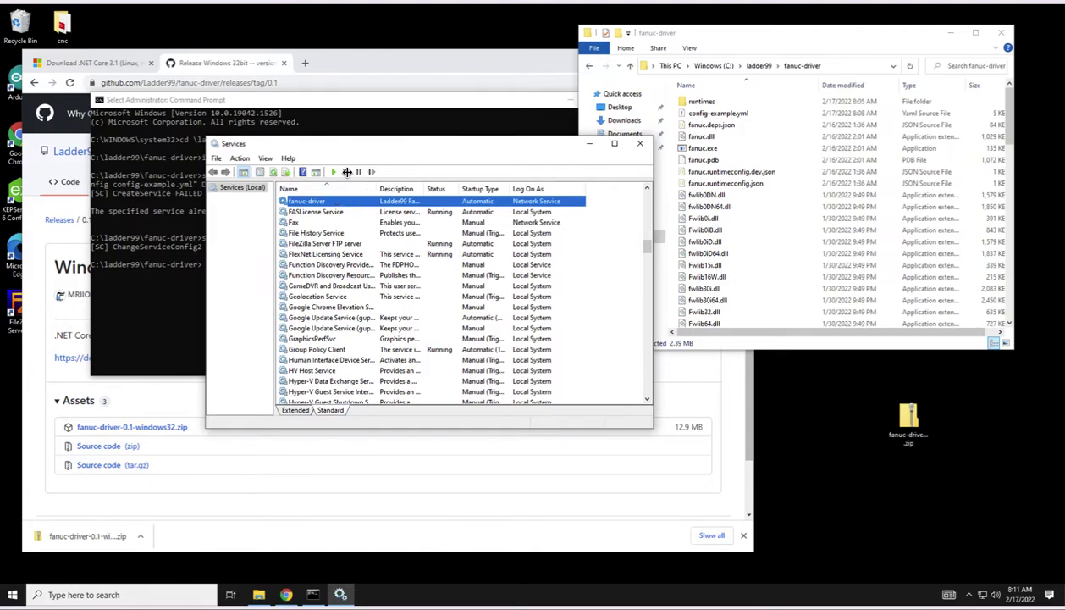
Step: Delete the existing fanuc-driver service with sc delete and recreate it by running install.bat again
{"action": "left_click_drag", "start_coordinate": [346, 140], "coordinate": [357, 140]}
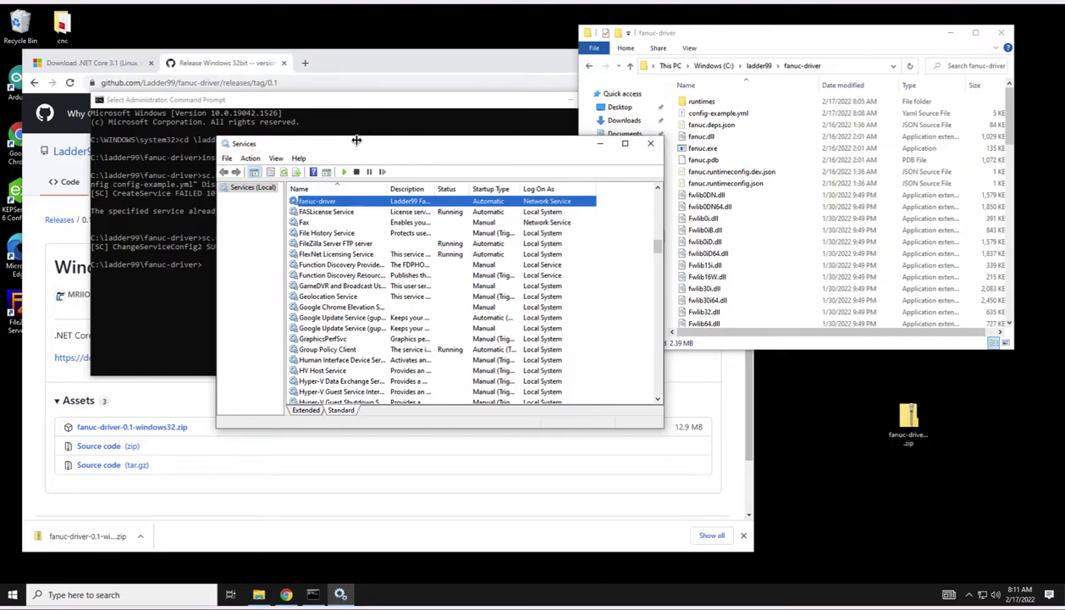
{"action": "left_click", "coordinate": [651, 143]}
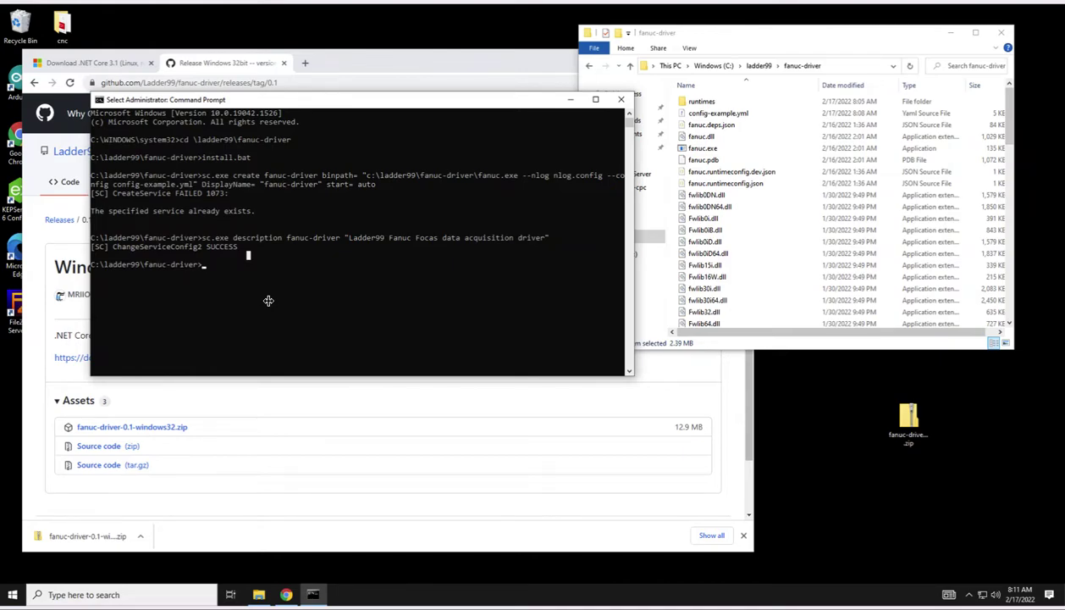
{"action": "type", "text": "sc delete"}
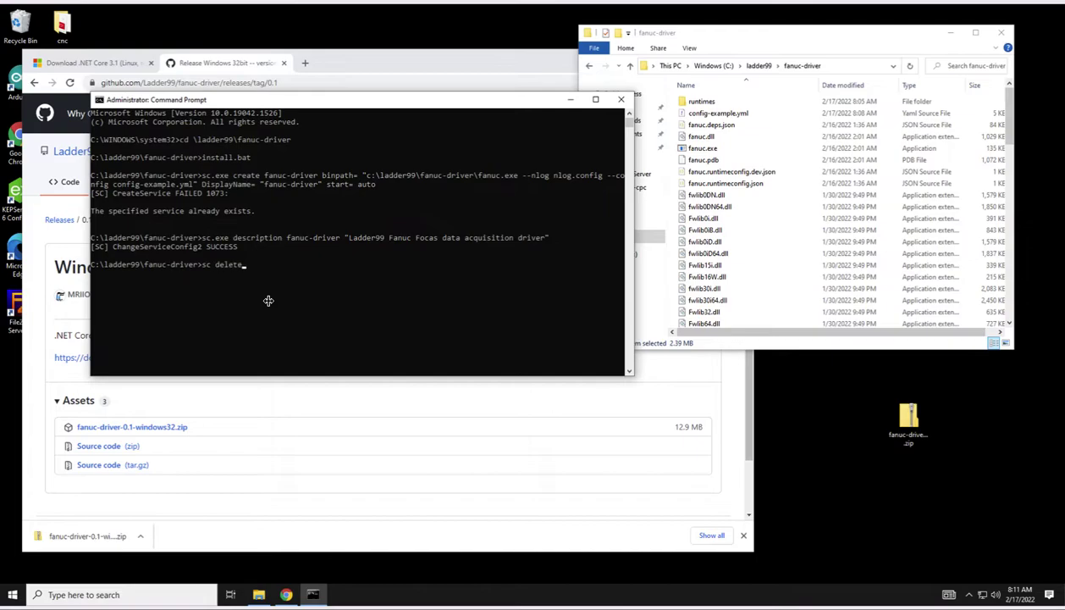
{"action": "type", "text": " fanuc-driver"}
{"action": "key", "text": "Return"}
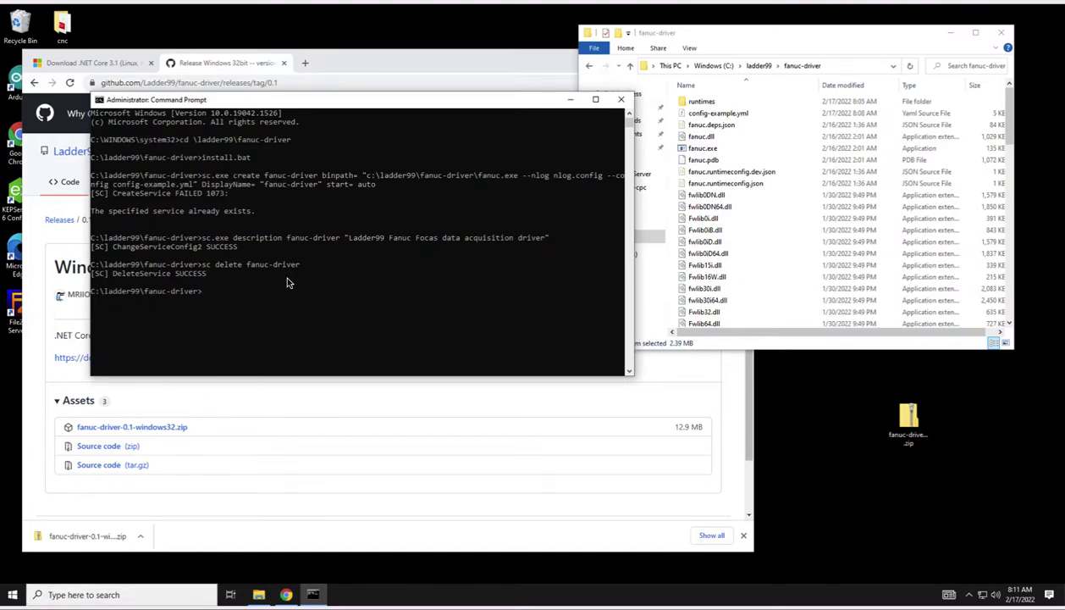
{"action": "type", "text": "install.bat"}
{"action": "key", "text": "Return"}
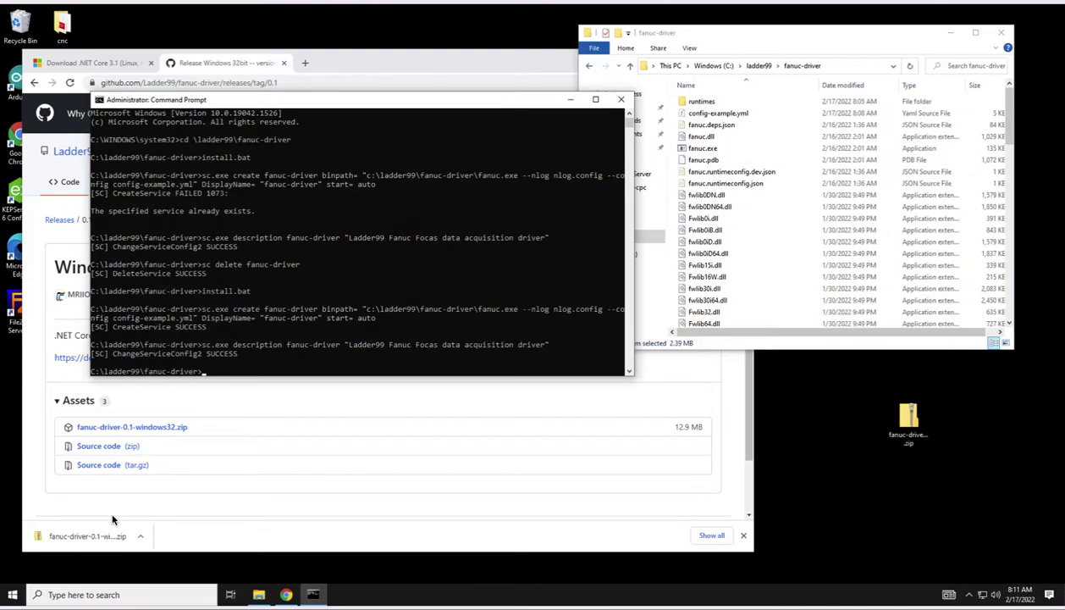
Step: Open Services through services.msc and bring up the properties of the fanuc-driver service
{"action": "left_click", "coordinate": [13, 594]}
{"action": "type", "text": "s"}
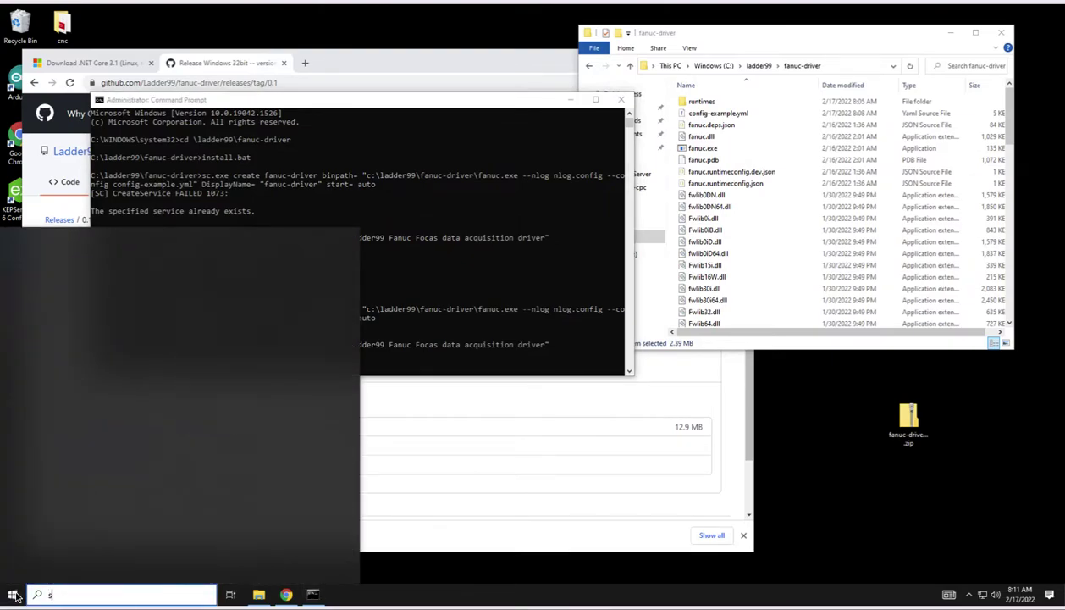
{"action": "type", "text": "ervices.msc"}
{"action": "key", "text": "Return"}
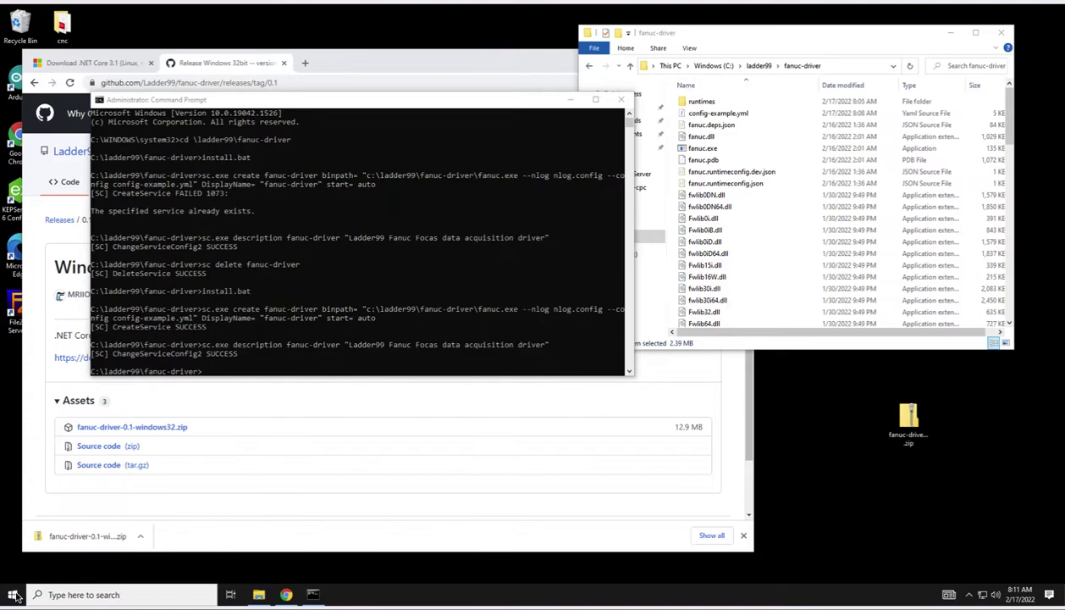
{"action": "left_click", "coordinate": [637, 230]}
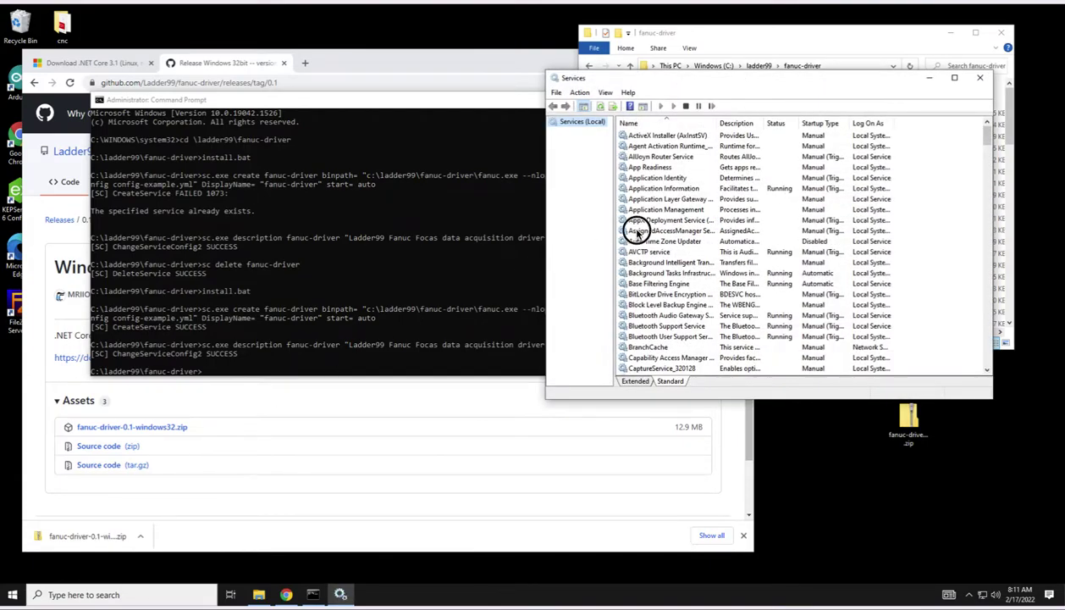
{"action": "key", "text": "f"}
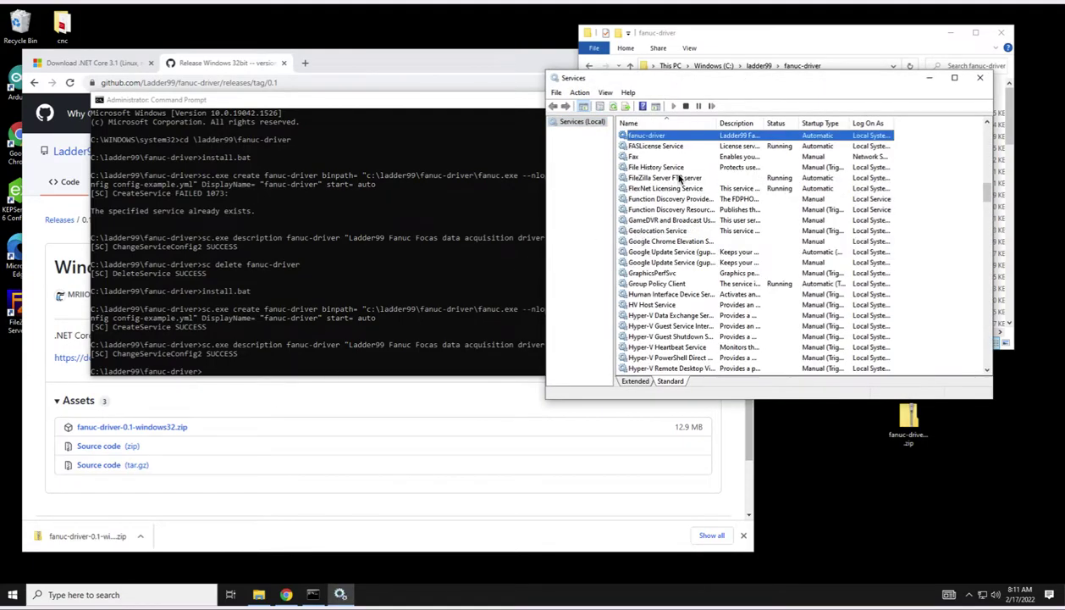
{"action": "double_click", "coordinate": [669, 137]}
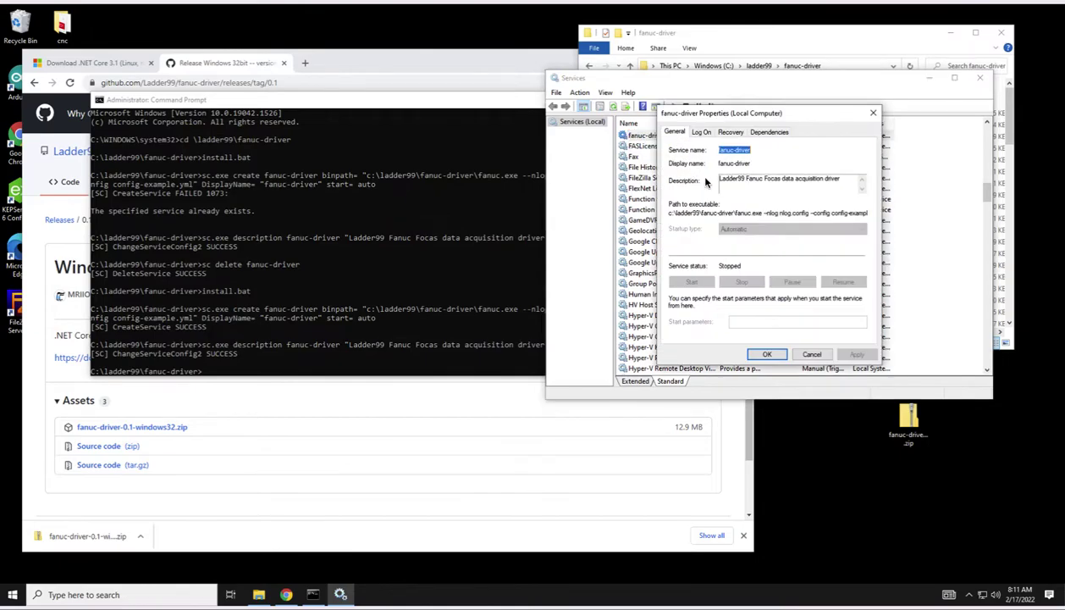
Step: Check the fanuc-driver service's executable path and log-on settings, cancel its properties and close Services
{"action": "left_click_drag", "start_coordinate": [690, 213], "coordinate": [751, 212]}
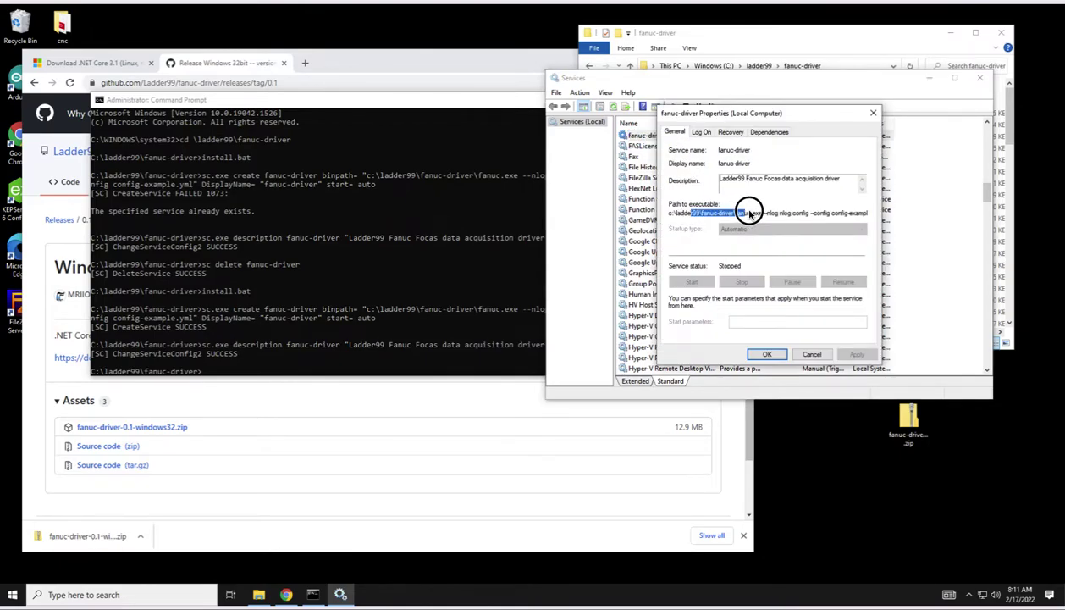
{"action": "left_click", "coordinate": [722, 214]}
{"action": "double_click", "coordinate": [690, 213]}
{"action": "left_click", "coordinate": [702, 132]}
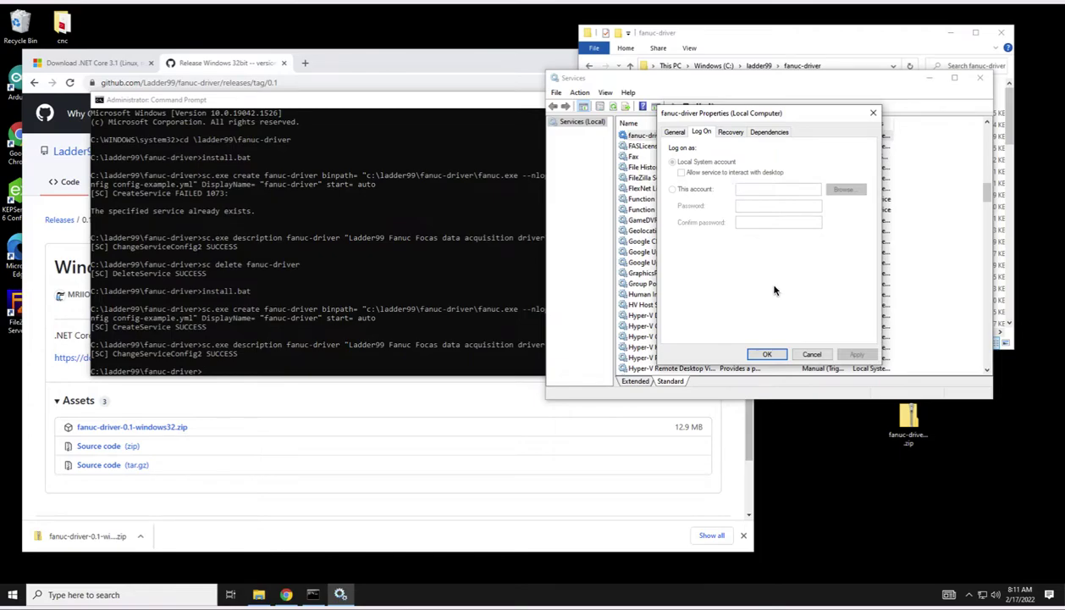
{"action": "left_click", "coordinate": [800, 354]}
{"action": "left_click", "coordinate": [690, 198]}
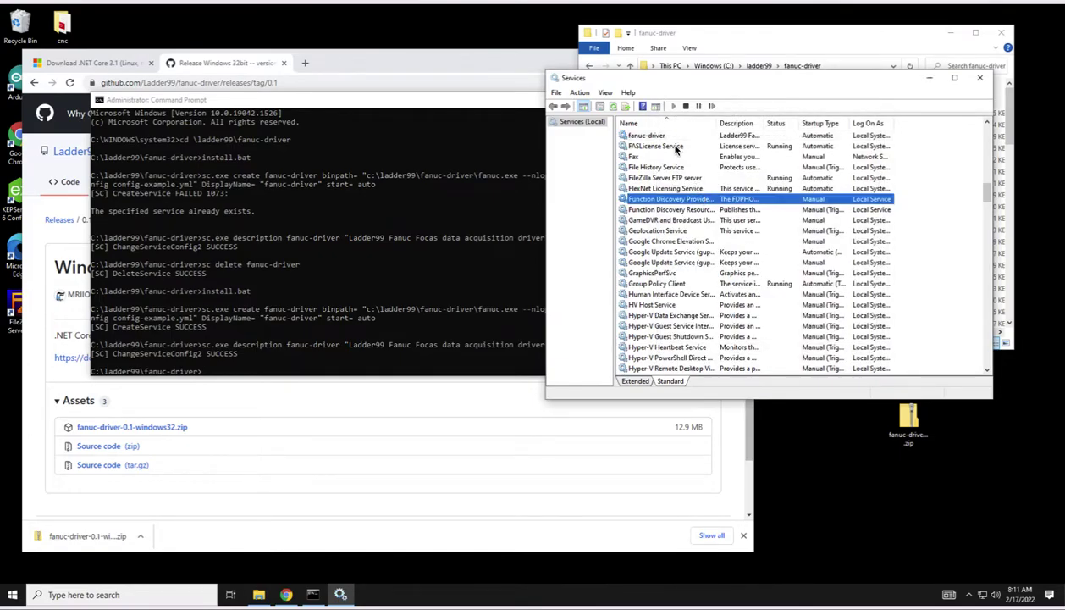
{"action": "left_click", "coordinate": [980, 77]}
Step: Relaunch services.msc as administrator, entering the administrator password for elevation
{"action": "left_click", "coordinate": [13, 595]}
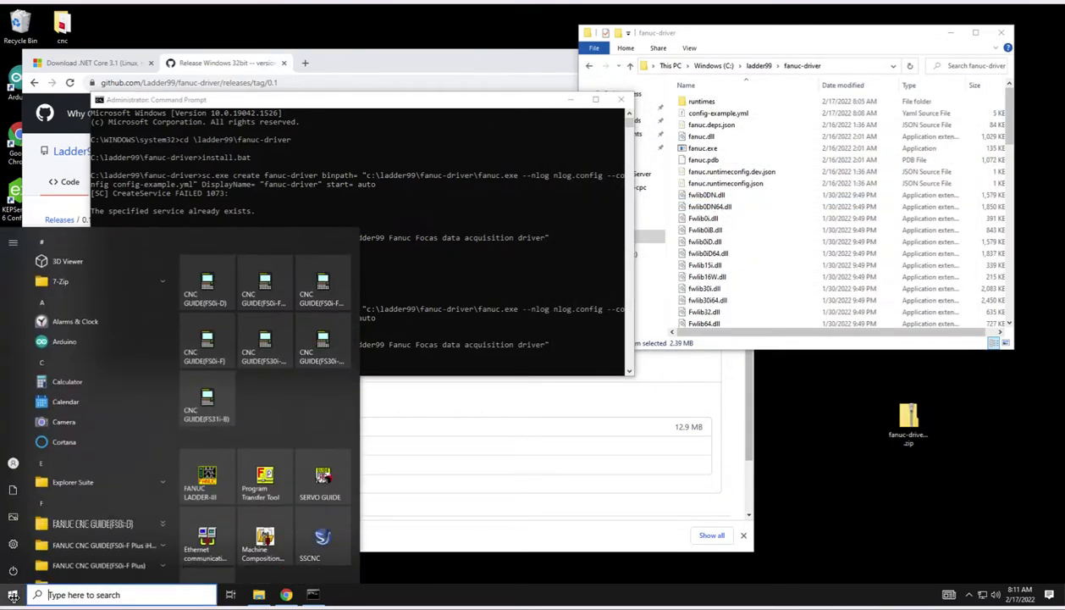
{"action": "type", "text": "services.msc"}
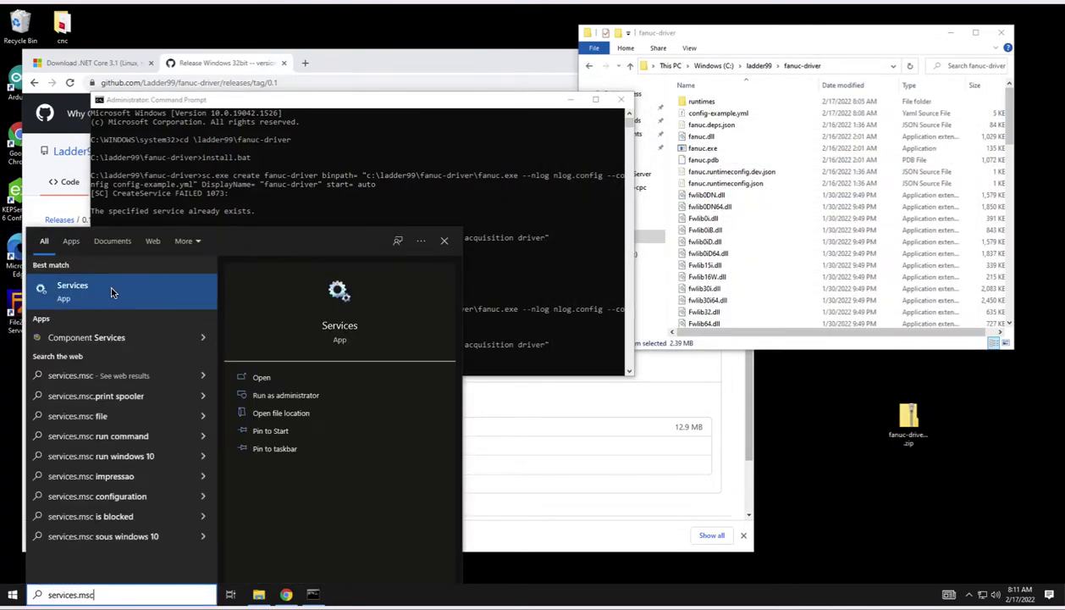
{"action": "right_click", "coordinate": [100, 284]}
{"action": "key", "text": "Escape"}
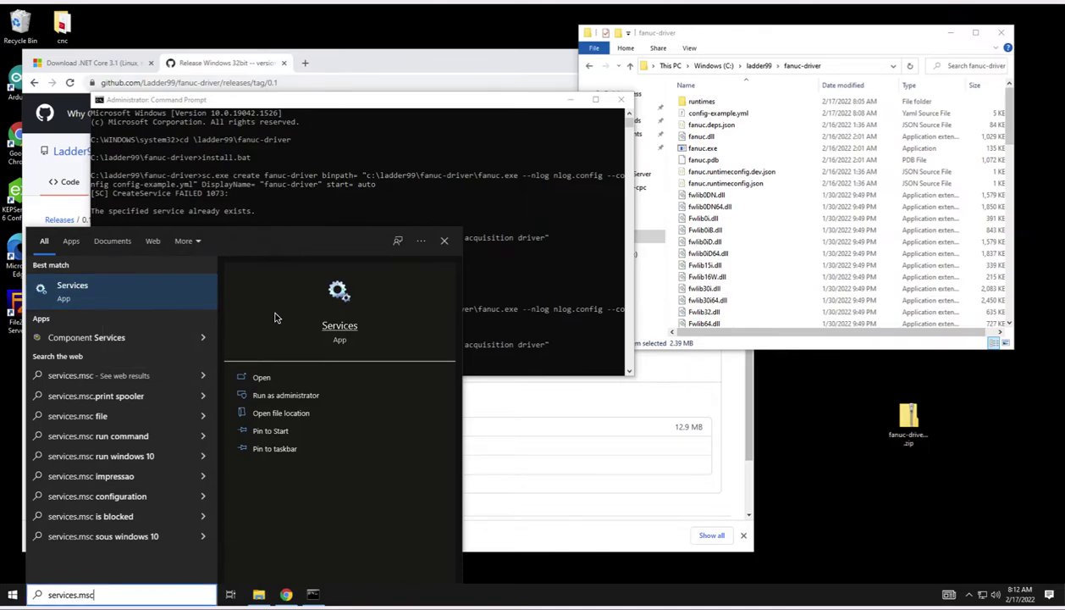
{"action": "key", "text": "ctrl+shift+Return"}
{"action": "type", "text": "**"}
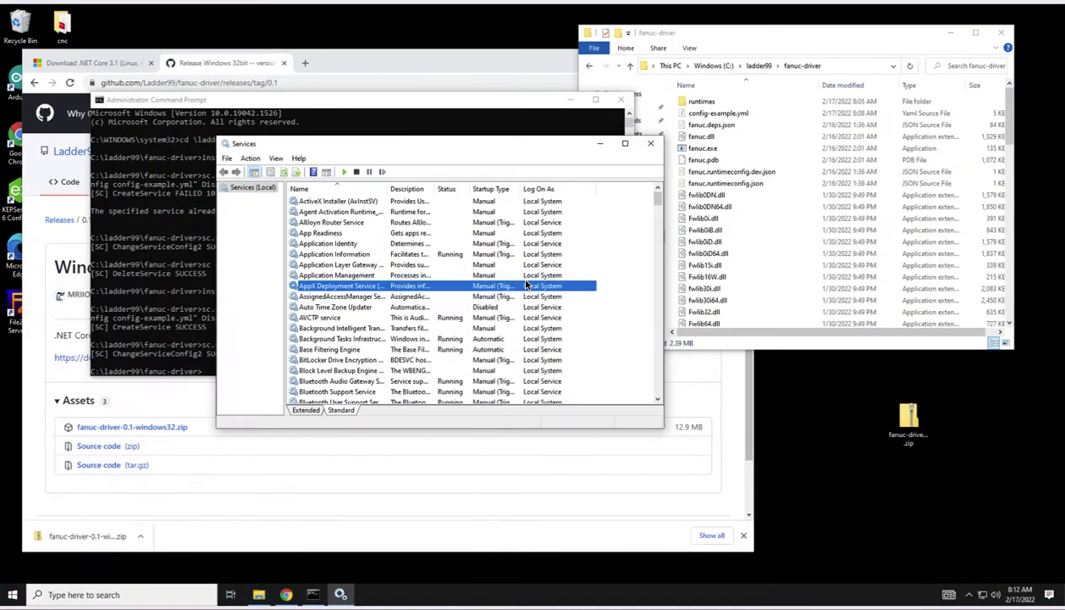
Step: Look at the general properties of the Ladder99 Adapter service and close them without changes
{"action": "key", "text": "l"}
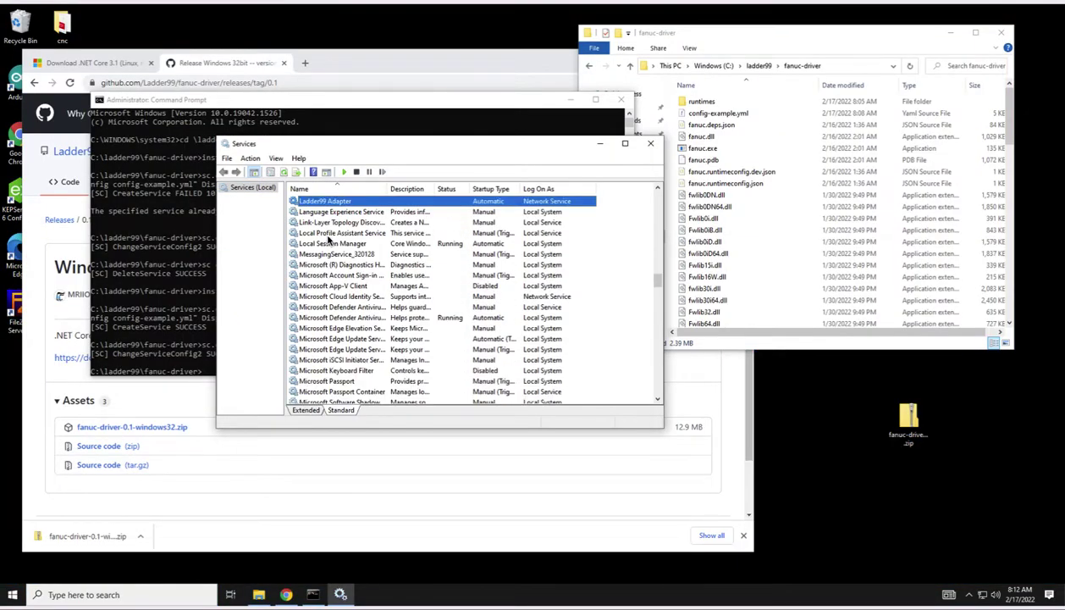
{"action": "double_click", "coordinate": [341, 201]}
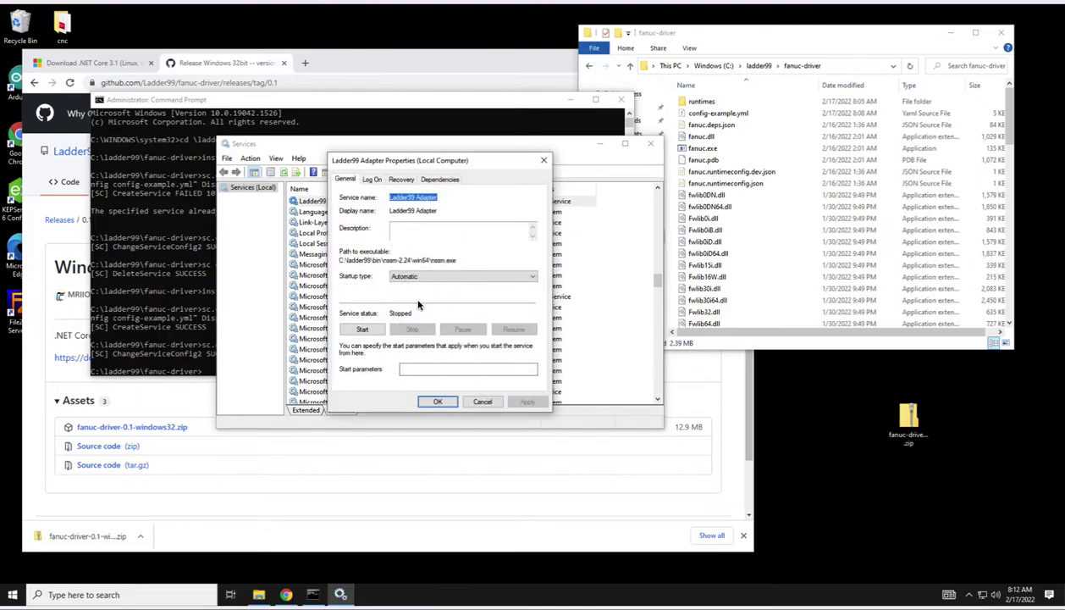
{"action": "left_click", "coordinate": [483, 401]}
{"action": "left_click", "coordinate": [335, 253]}
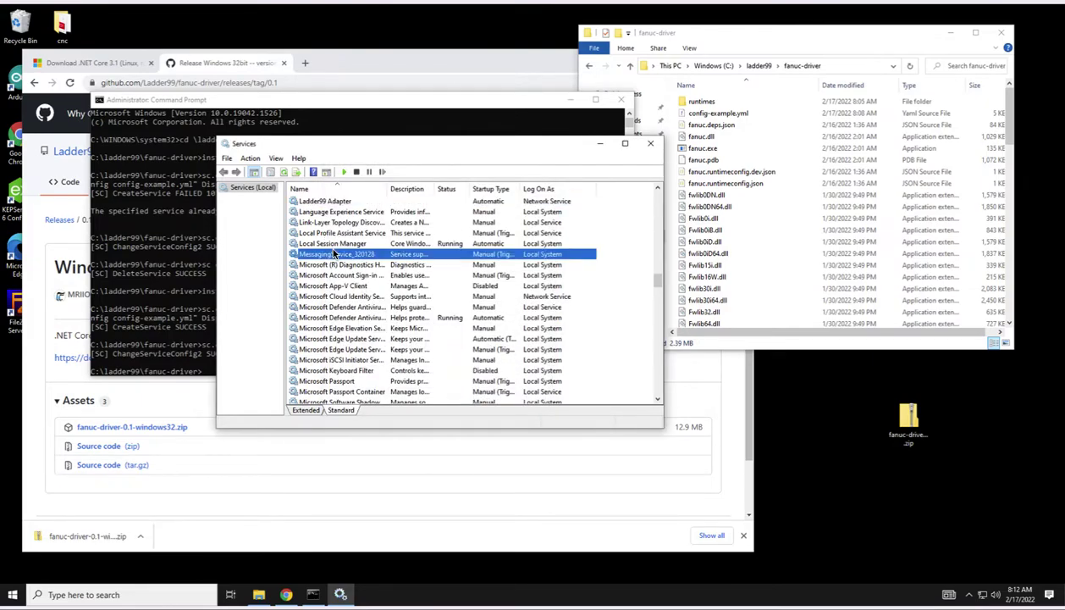
Step: Set the fanuc-driver service to log on with the NETWORK SERVICE account found through the advanced user search
{"action": "key", "text": "f"}
{"action": "double_click", "coordinate": [326, 201]}
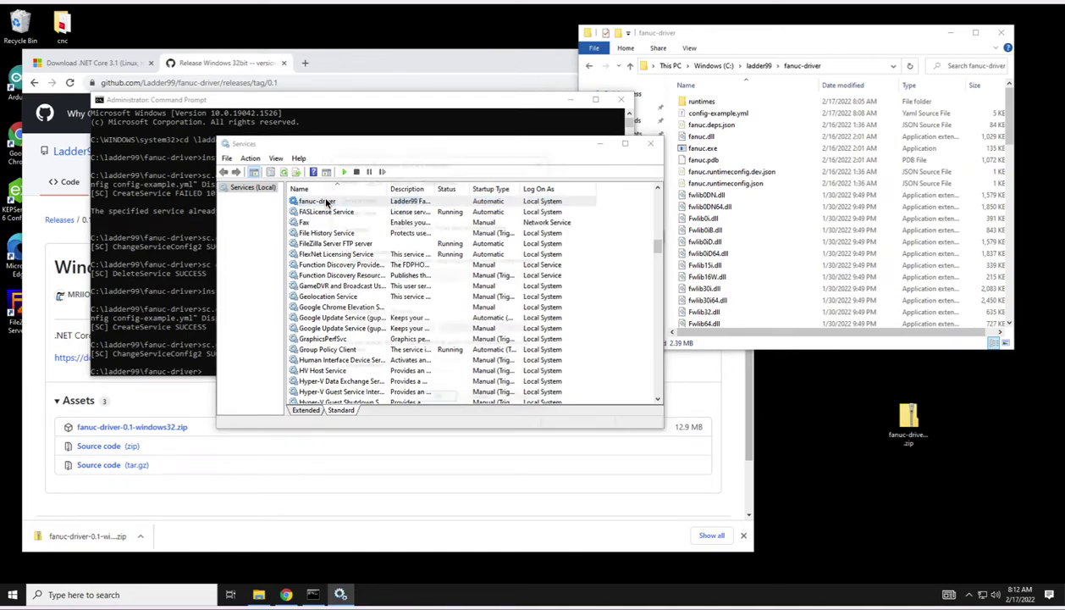
{"action": "left_click", "coordinate": [369, 179]}
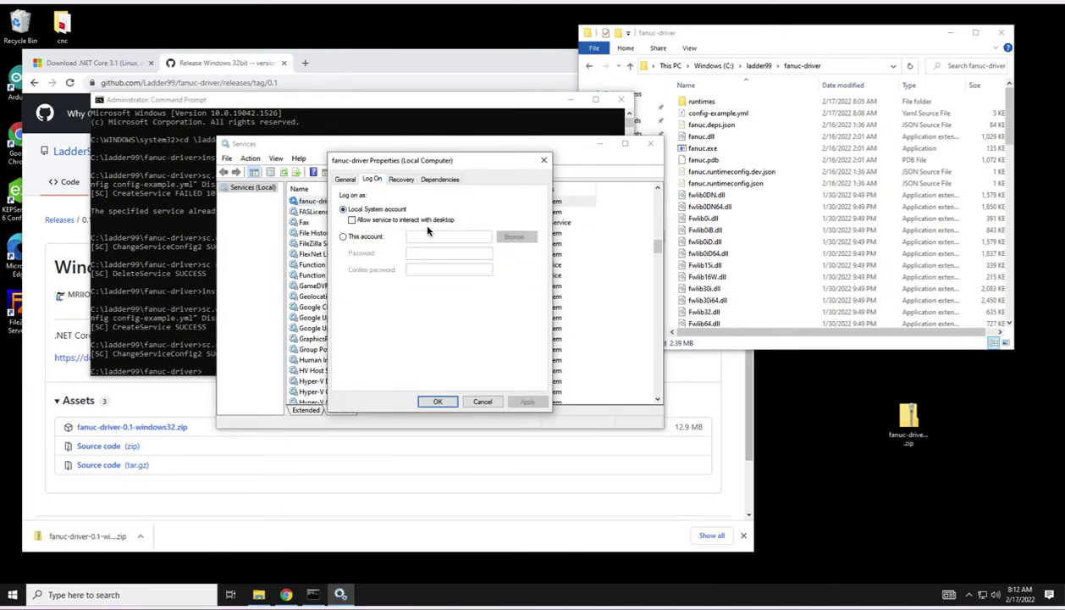
{"action": "left_click", "coordinate": [357, 239]}
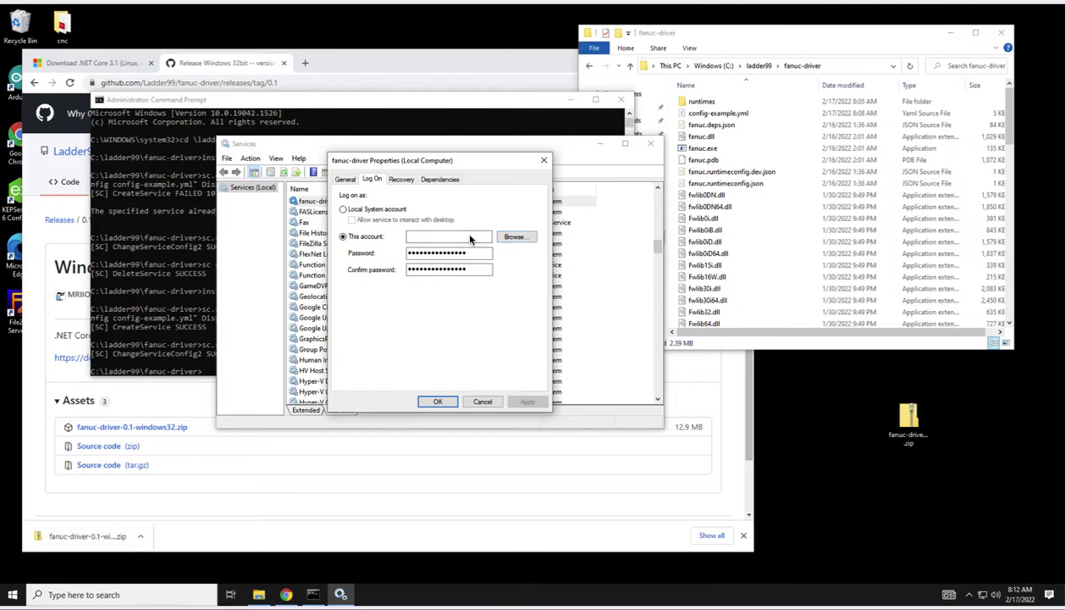
{"action": "left_click", "coordinate": [517, 237]}
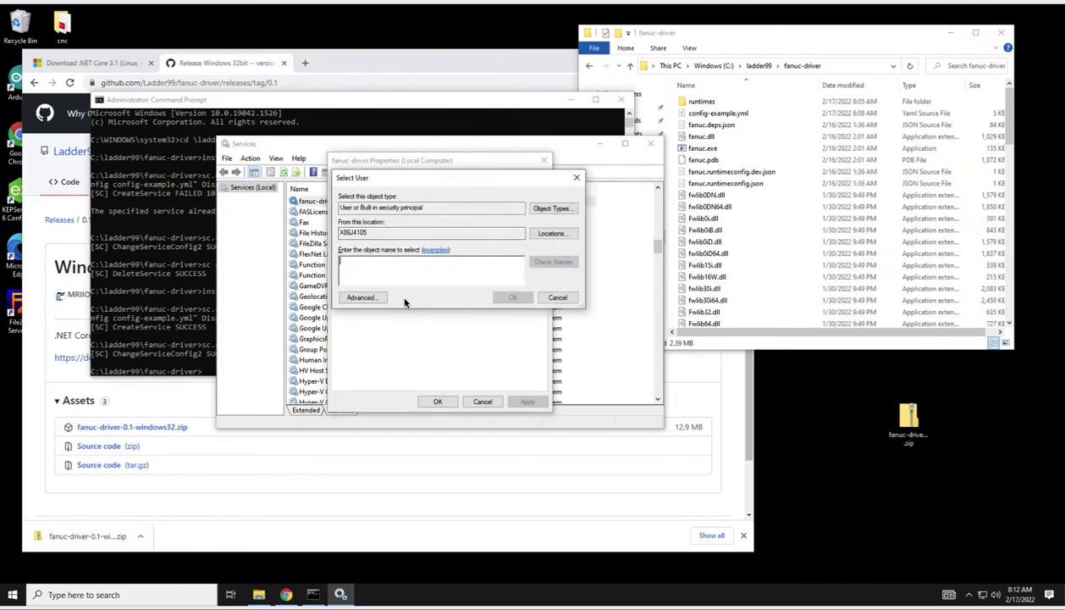
{"action": "left_click", "coordinate": [378, 301]}
{"action": "left_click", "coordinate": [594, 299]}
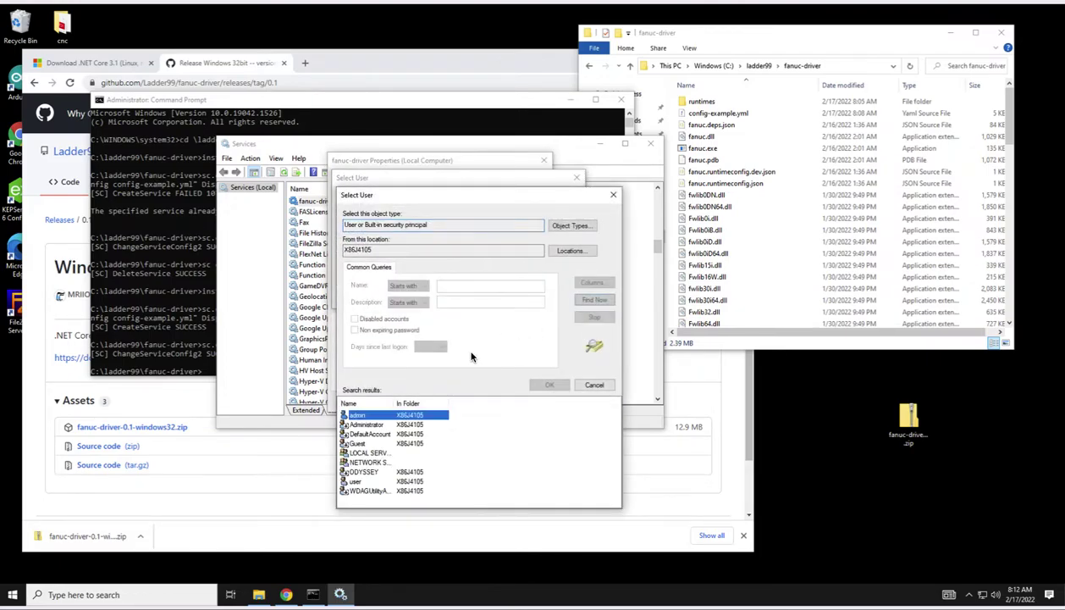
{"action": "left_click", "coordinate": [369, 461]}
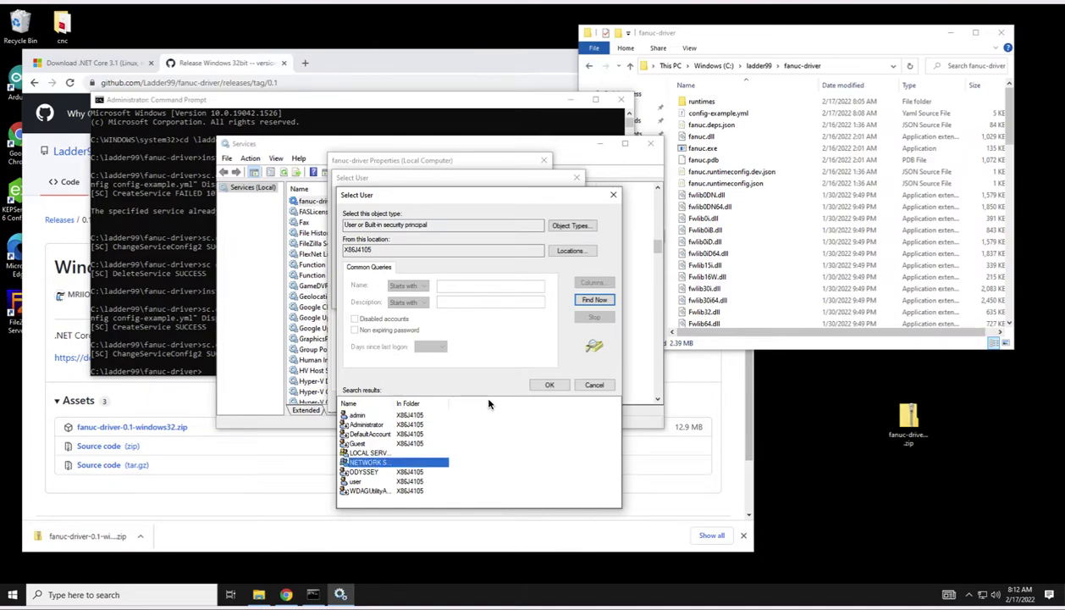
{"action": "left_click", "coordinate": [548, 385]}
{"action": "left_click", "coordinate": [512, 297]}
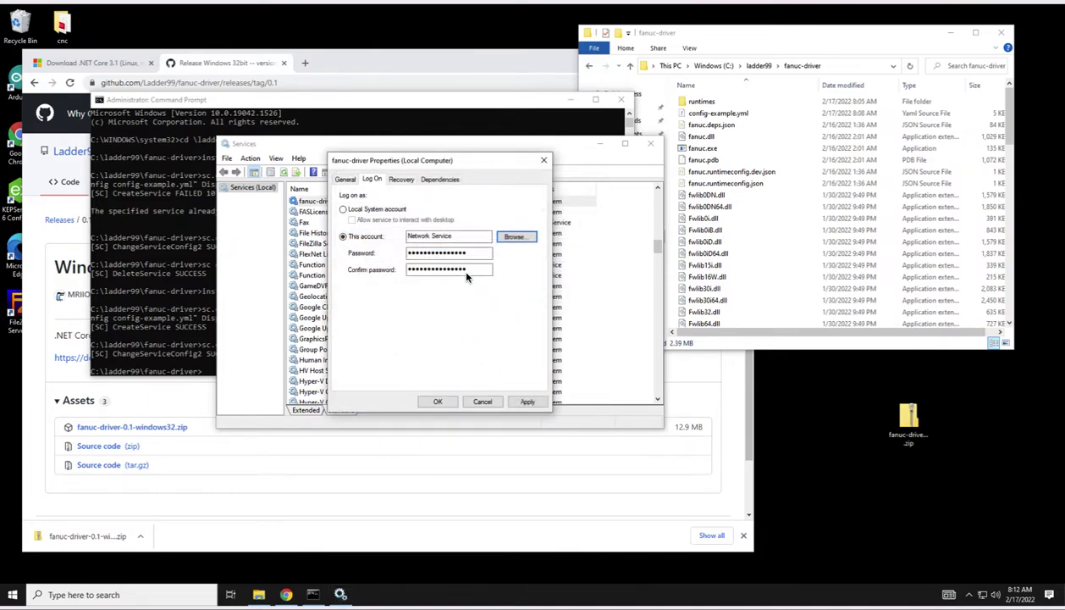
Step: Empty the password and confirm password fields for the Network Service account and accept the fanuc-driver properties
{"action": "left_click", "coordinate": [466, 254]}
{"action": "double_click", "coordinate": [466, 254]}
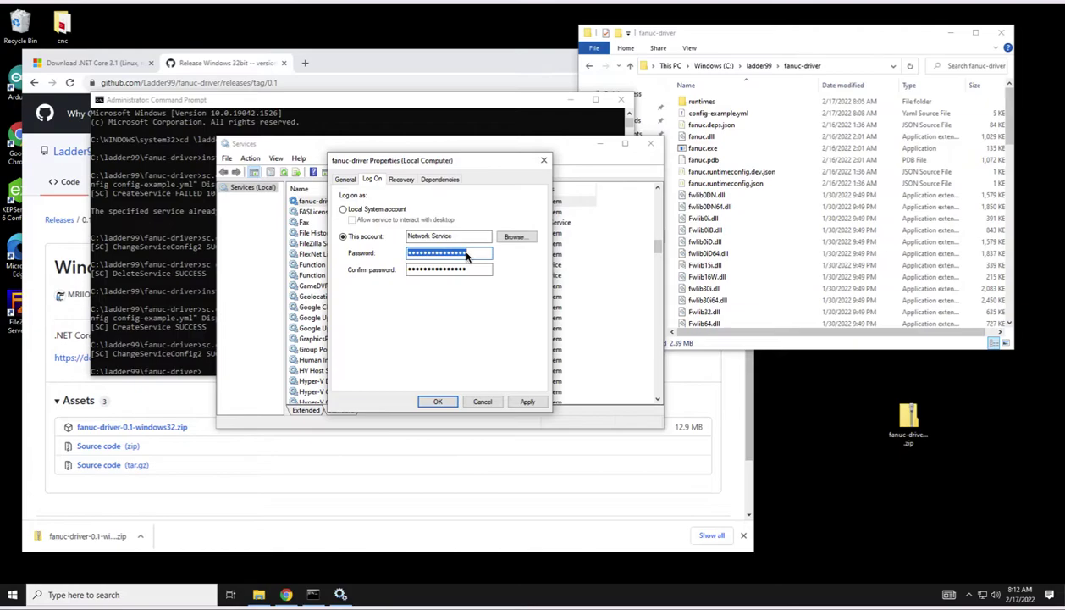
{"action": "key", "text": "BackSpace"}
{"action": "double_click", "coordinate": [457, 270]}
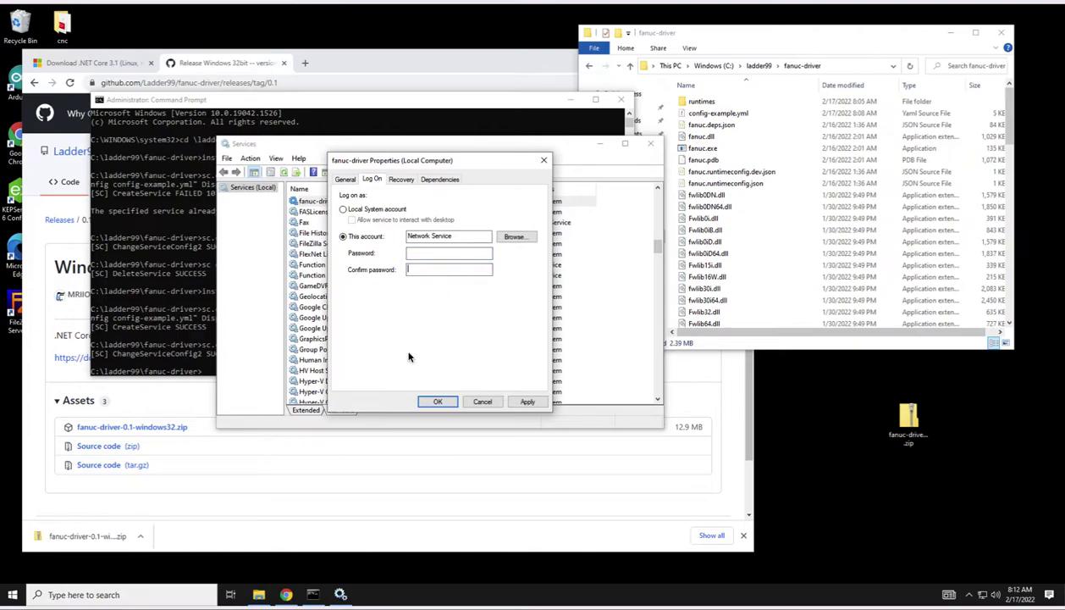
{"action": "left_click", "coordinate": [436, 401]}
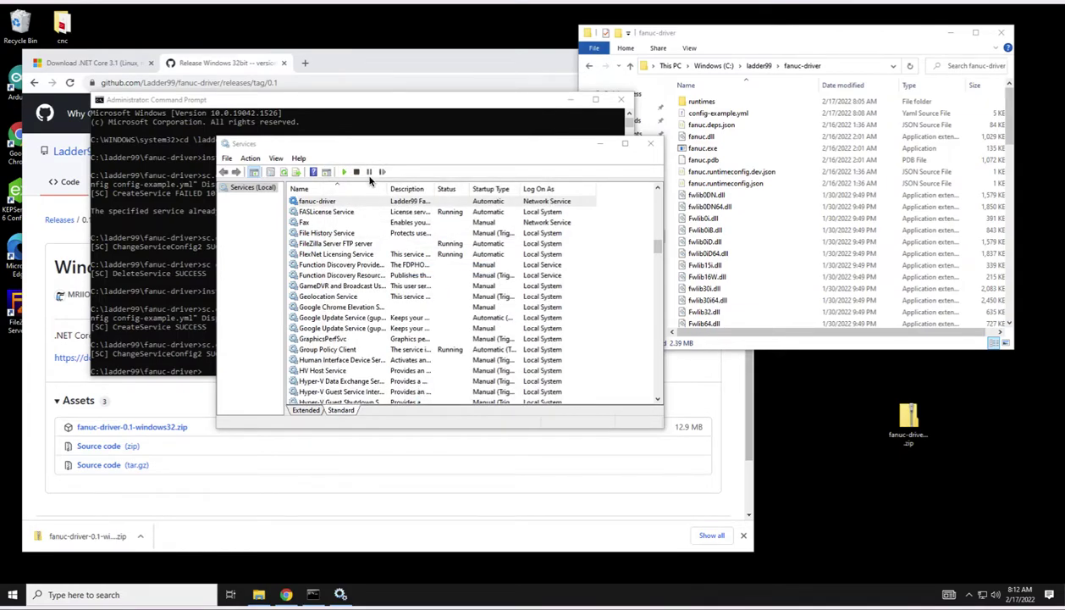
Step: Start the fanuc-driver service and open driver.log from the fanuc-driver folder
{"action": "left_click", "coordinate": [344, 171]}
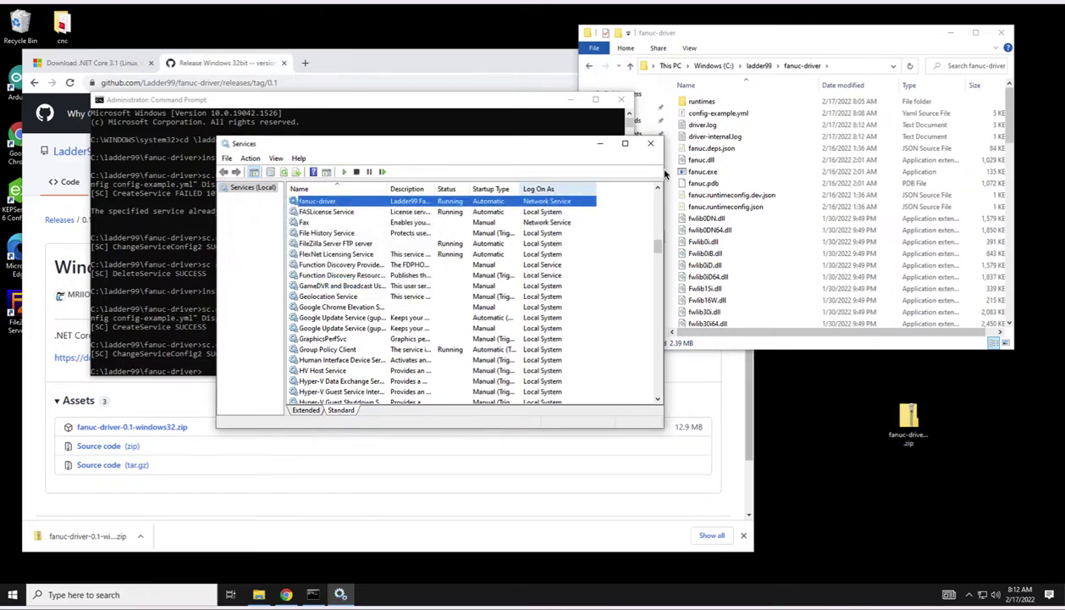
{"action": "left_click", "coordinate": [772, 152]}
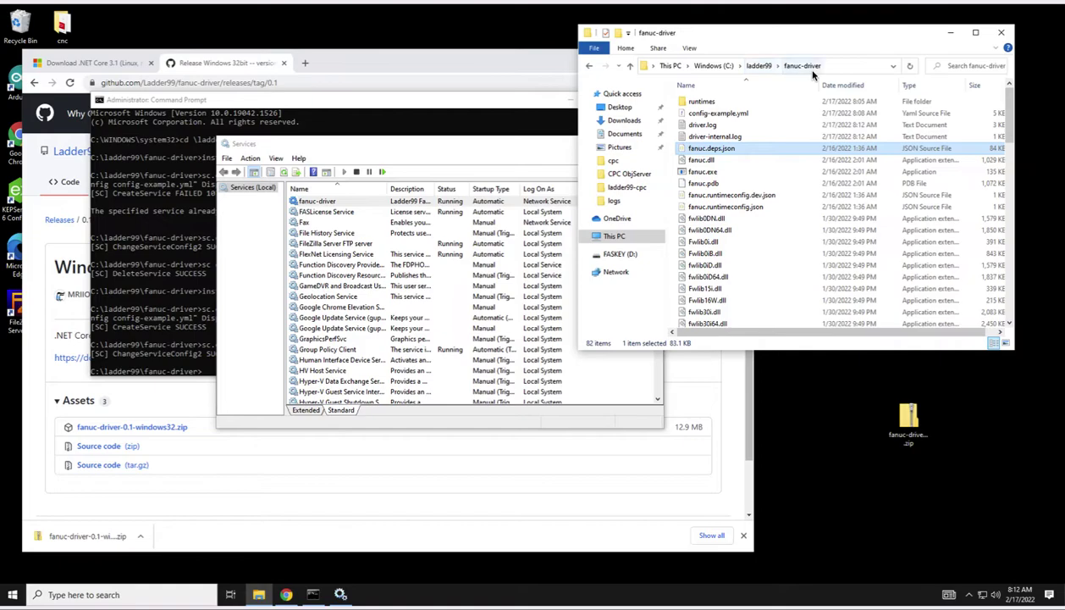
{"action": "left_click", "coordinate": [733, 137]}
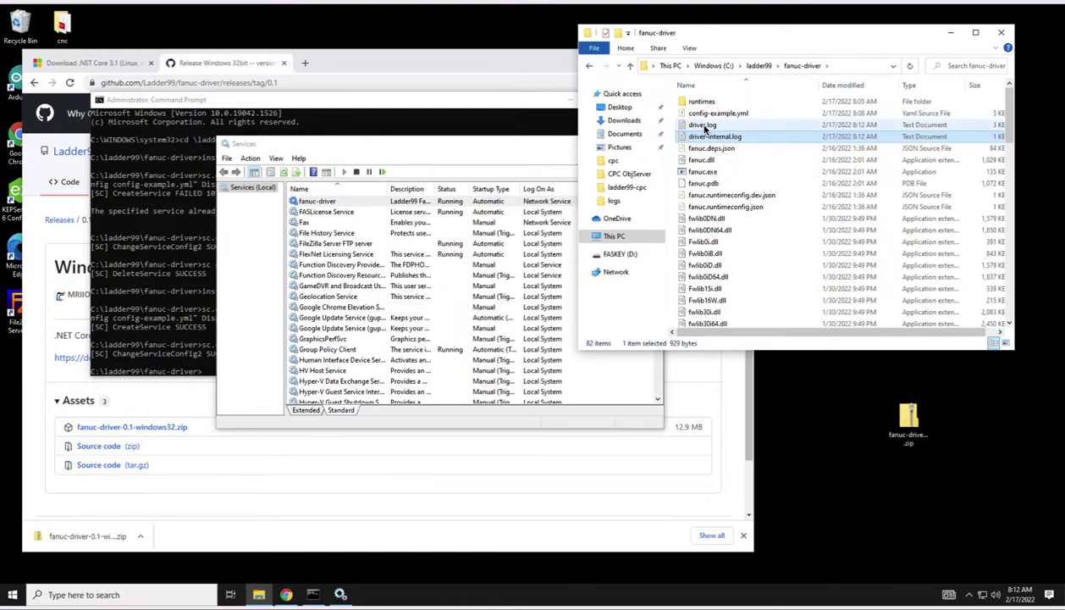
{"action": "double_click", "coordinate": [702, 126]}
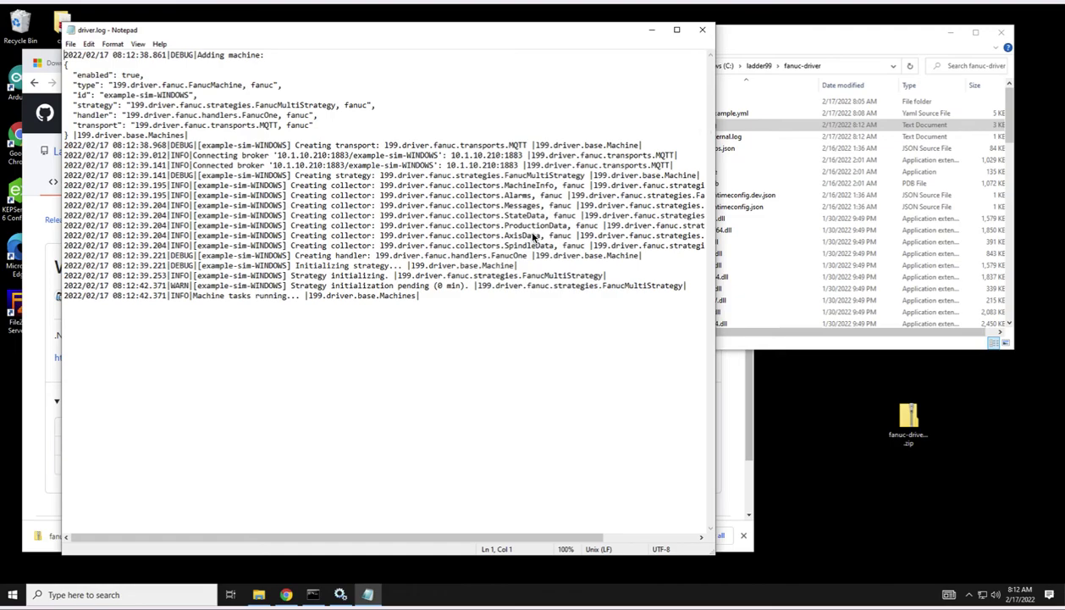
Step: Examine the driver.log entries for the added machine, MQTT broker connection, strategy and collectors
{"action": "left_click", "coordinate": [198, 56]}
{"action": "left_click_drag", "start_coordinate": [196, 56], "coordinate": [403, 146]}
{"action": "left_click_drag", "start_coordinate": [271, 156], "coordinate": [661, 165]}
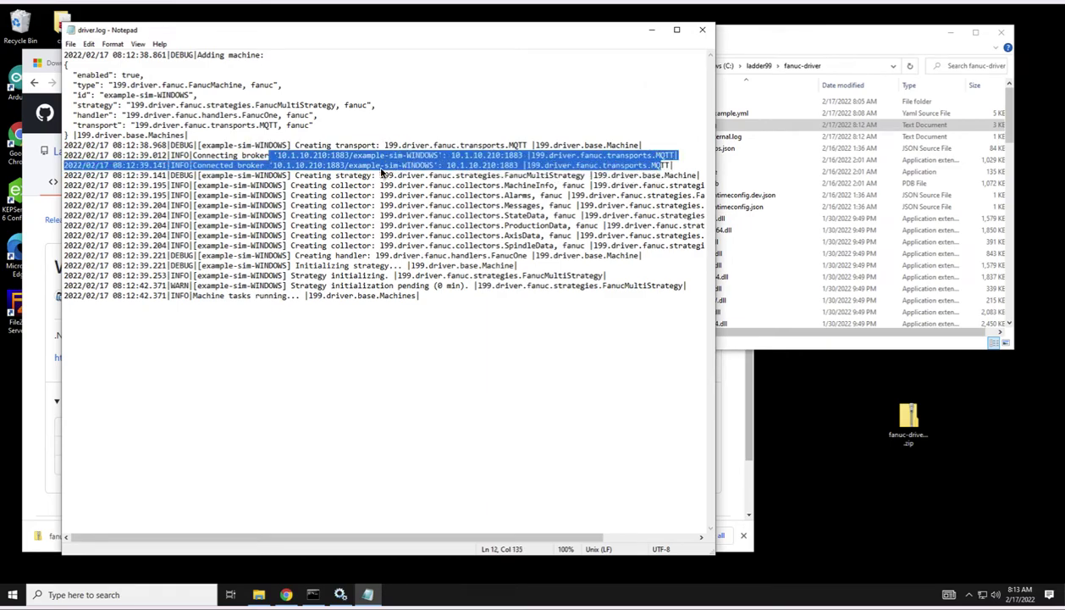
{"action": "left_click", "coordinate": [381, 170]}
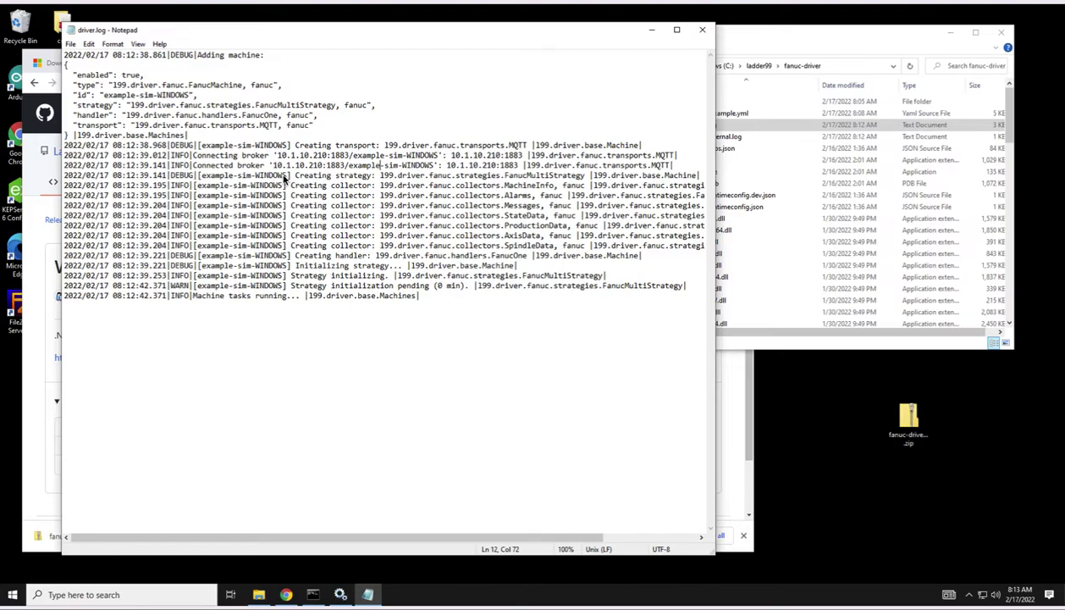
{"action": "left_click_drag", "start_coordinate": [293, 175], "coordinate": [599, 178]}
{"action": "left_click_drag", "start_coordinate": [284, 185], "coordinate": [559, 248]}
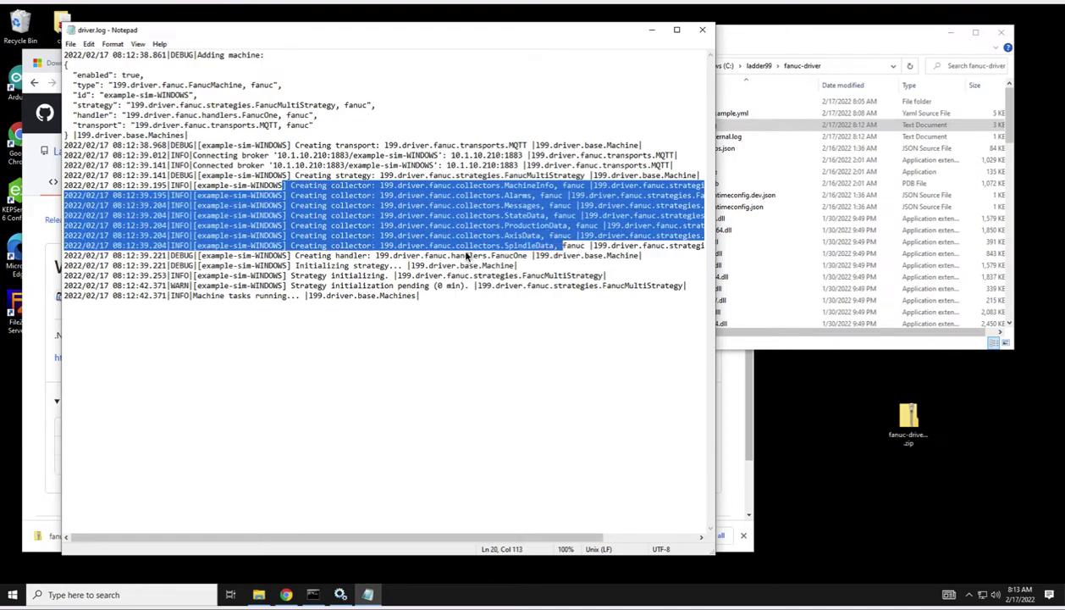
Step: Examine the driver.log entries about handler creation and strategy initialization
{"action": "left_click", "coordinate": [433, 254]}
{"action": "left_click", "coordinate": [298, 255]}
{"action": "left_click_drag", "start_coordinate": [303, 254], "coordinate": [366, 255]}
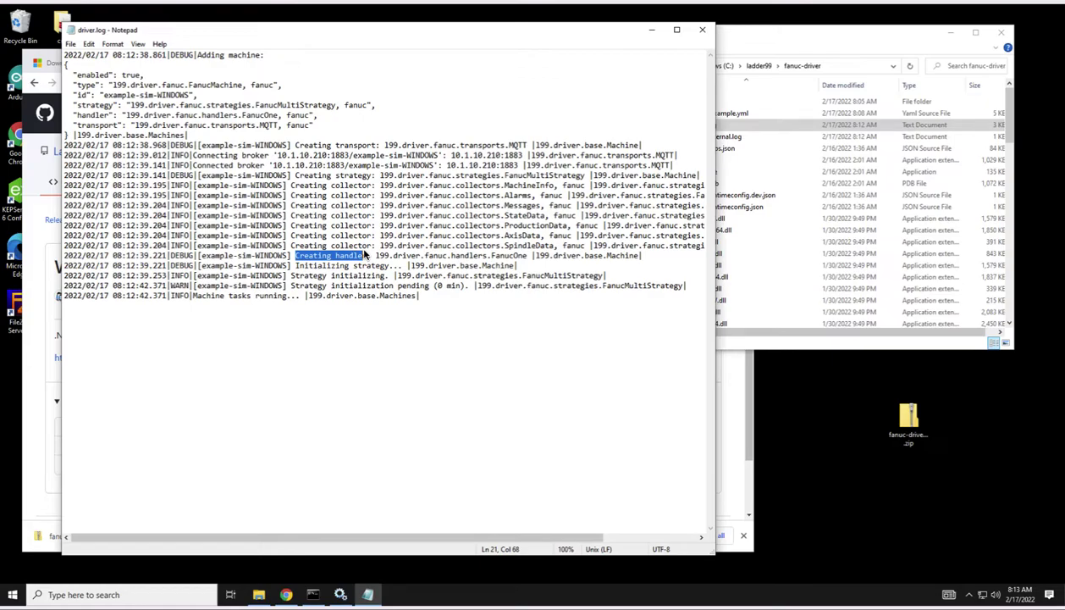
{"action": "left_click", "coordinate": [316, 262]}
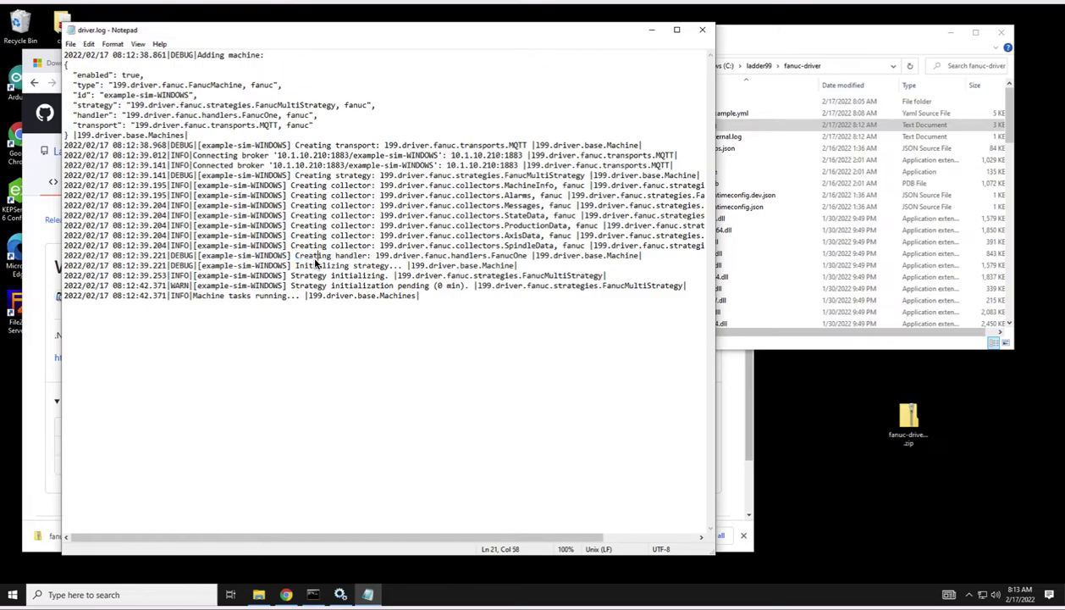
{"action": "left_click_drag", "start_coordinate": [298, 266], "coordinate": [386, 275]}
{"action": "left_click", "coordinate": [386, 275]}
{"action": "left_click_drag", "start_coordinate": [292, 286], "coordinate": [464, 289]}
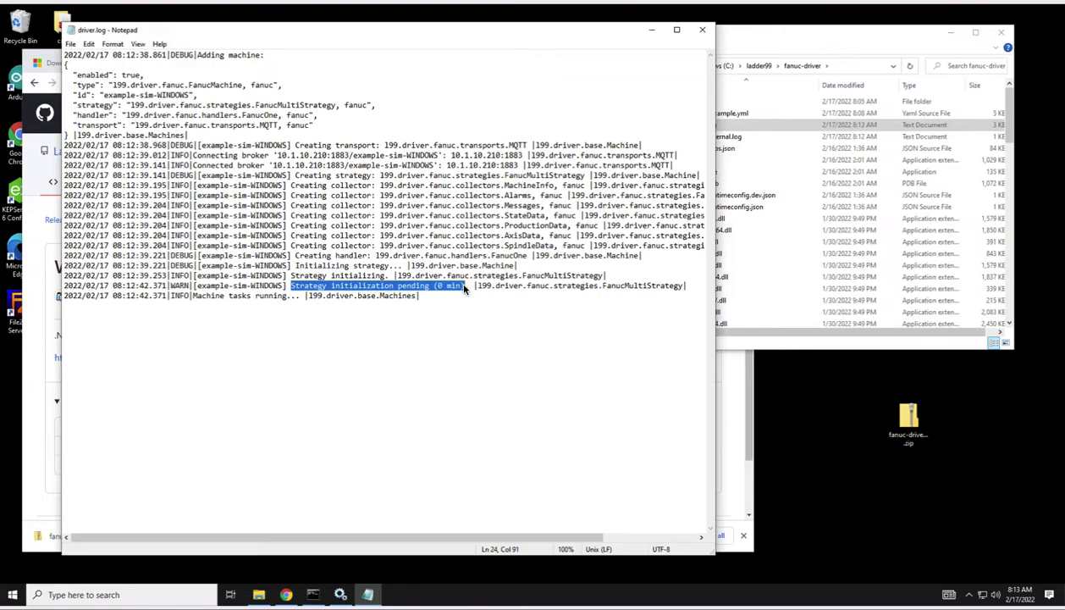
Step: Examine the pending strategy initialization and running machine tasks entries in driver.log, and close the log
{"action": "left_click", "coordinate": [464, 292]}
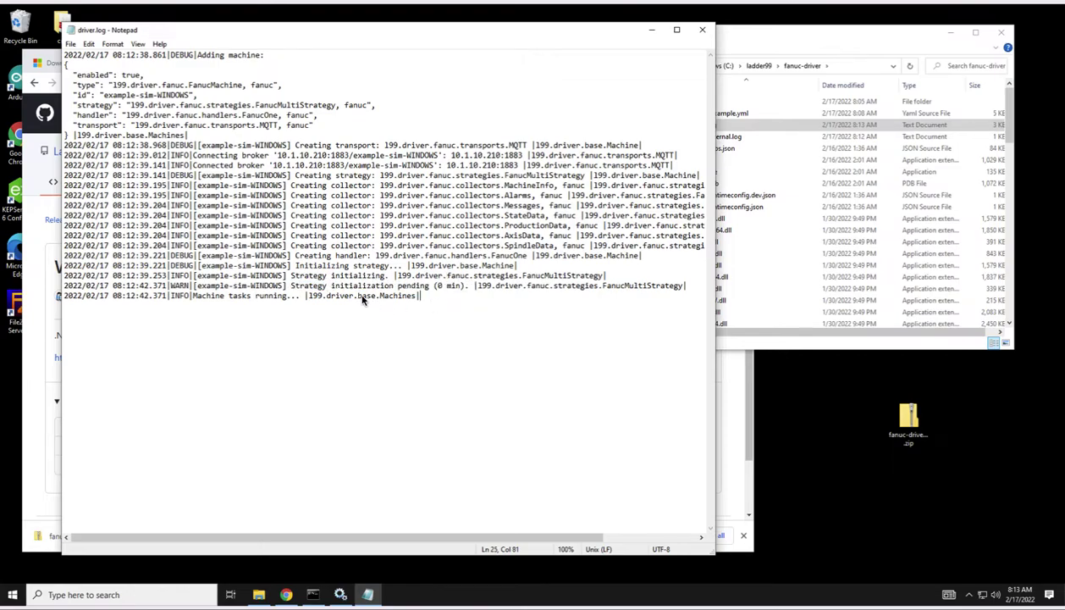
{"action": "double_click", "coordinate": [181, 286]}
{"action": "left_click_drag", "start_coordinate": [290, 286], "coordinate": [511, 291]}
{"action": "left_click", "coordinate": [474, 303]}
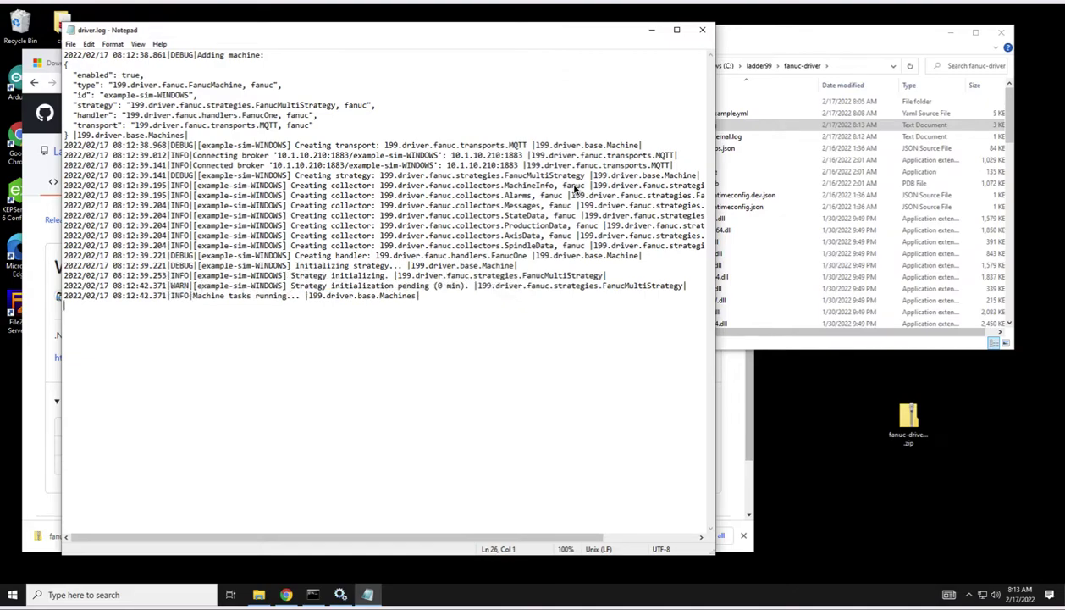
{"action": "left_click", "coordinate": [702, 29]}
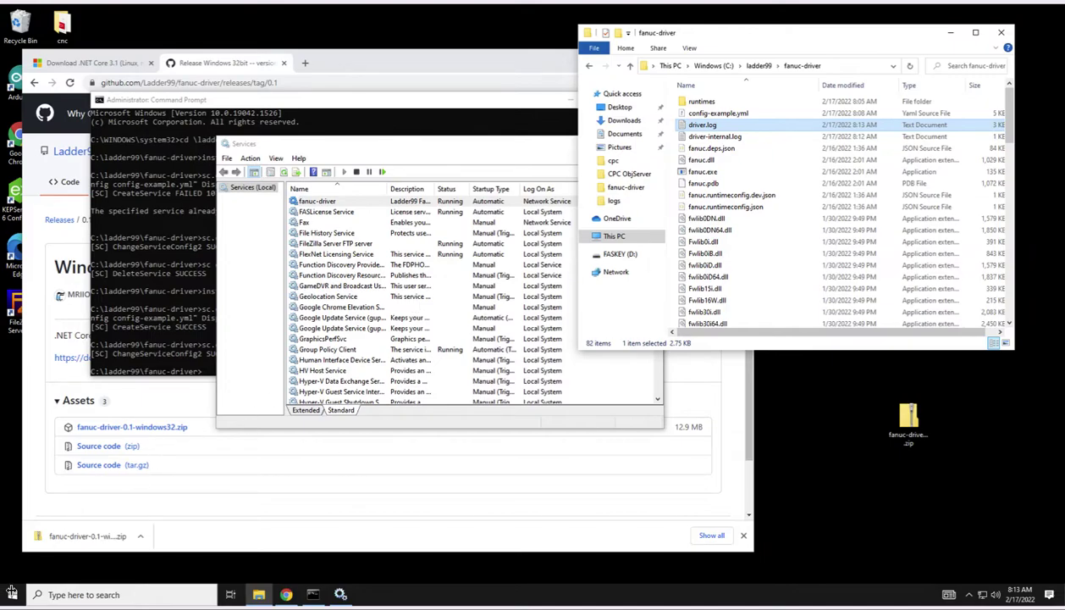
Step: Launch the CNC GUIDE(FS0i-D) simulator with the 1path-3axis-M machine composition
{"action": "left_click", "coordinate": [12, 594]}
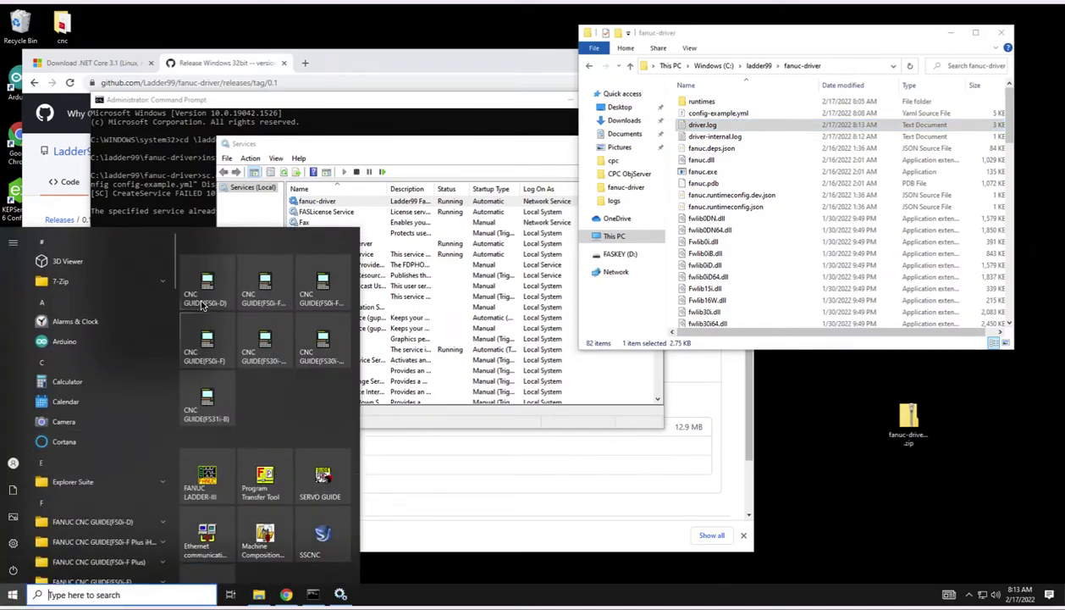
{"action": "left_click", "coordinate": [203, 279]}
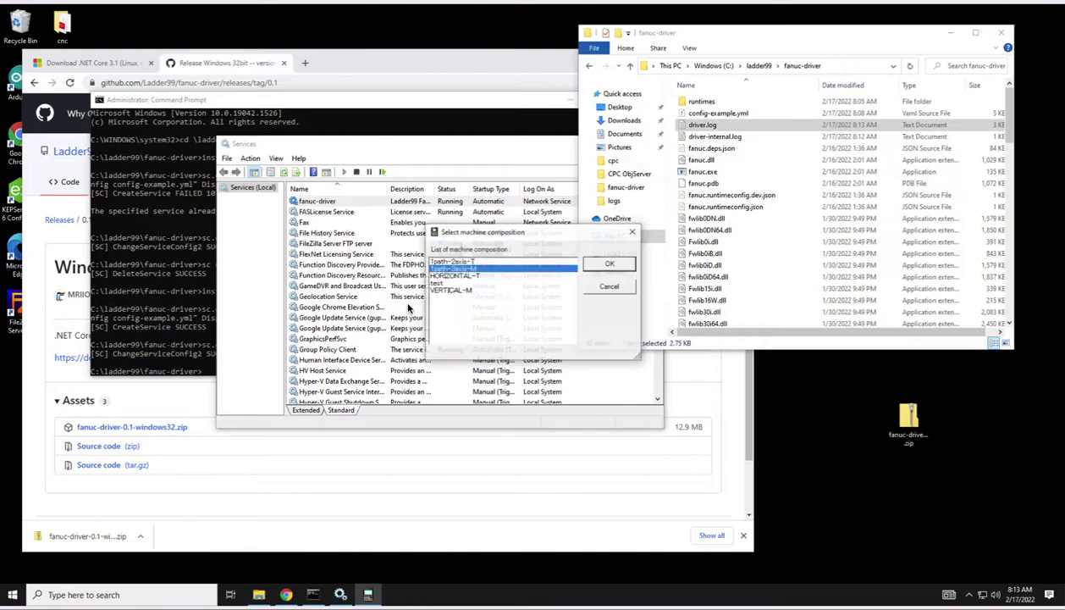
{"action": "left_click", "coordinate": [597, 264]}
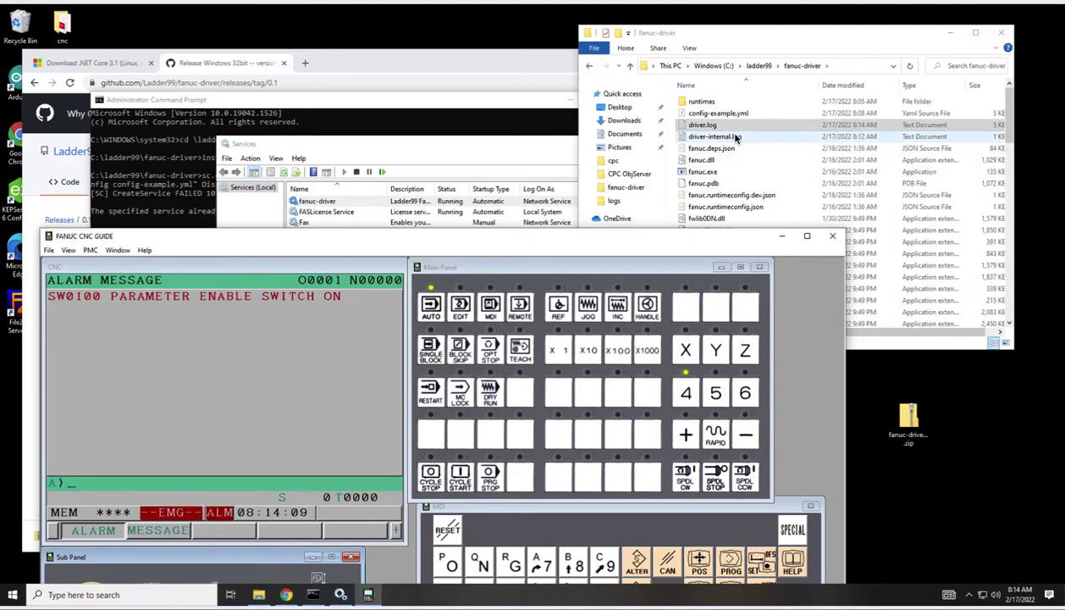
Step: Reopen driver.log from the fanuc-driver folder and examine the new entries on pending initialization and applied veneers
{"action": "left_click", "coordinate": [704, 126]}
{"action": "double_click", "coordinate": [704, 126]}
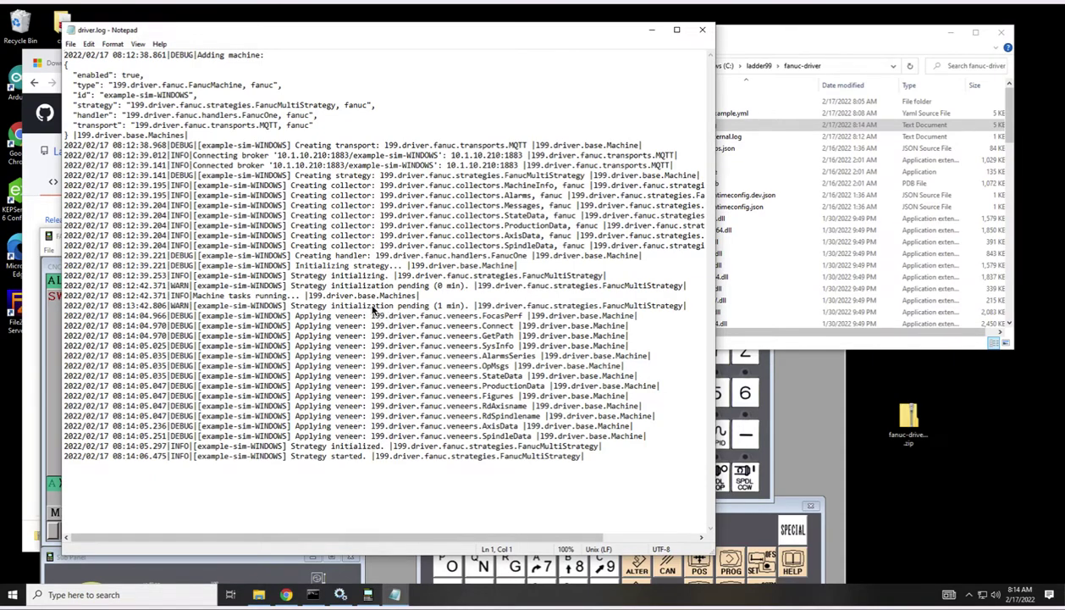
{"action": "left_click_drag", "start_coordinate": [372, 310], "coordinate": [454, 309]}
{"action": "left_click", "coordinate": [407, 317]}
{"action": "left_click_drag", "start_coordinate": [295, 320], "coordinate": [576, 433]}
{"action": "left_click", "coordinate": [578, 435]}
Step: Examine the driver.log entries on strategy initialization and start, and close the log
{"action": "left_click", "coordinate": [379, 445]}
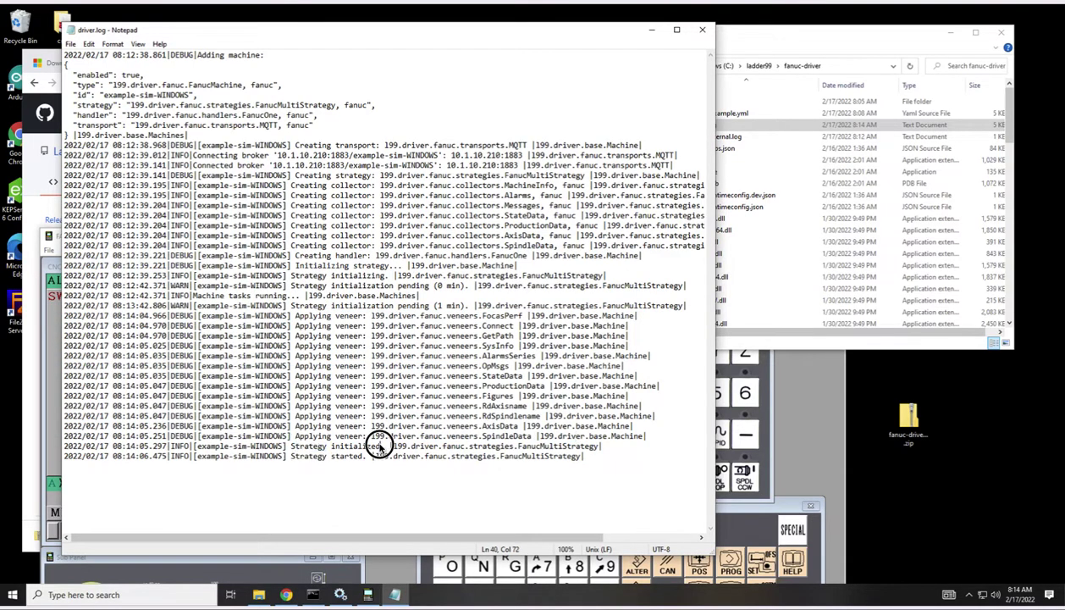
{"action": "left_click_drag", "start_coordinate": [331, 455], "coordinate": [412, 458]}
{"action": "left_click", "coordinate": [413, 457]}
{"action": "left_click", "coordinate": [701, 32]}
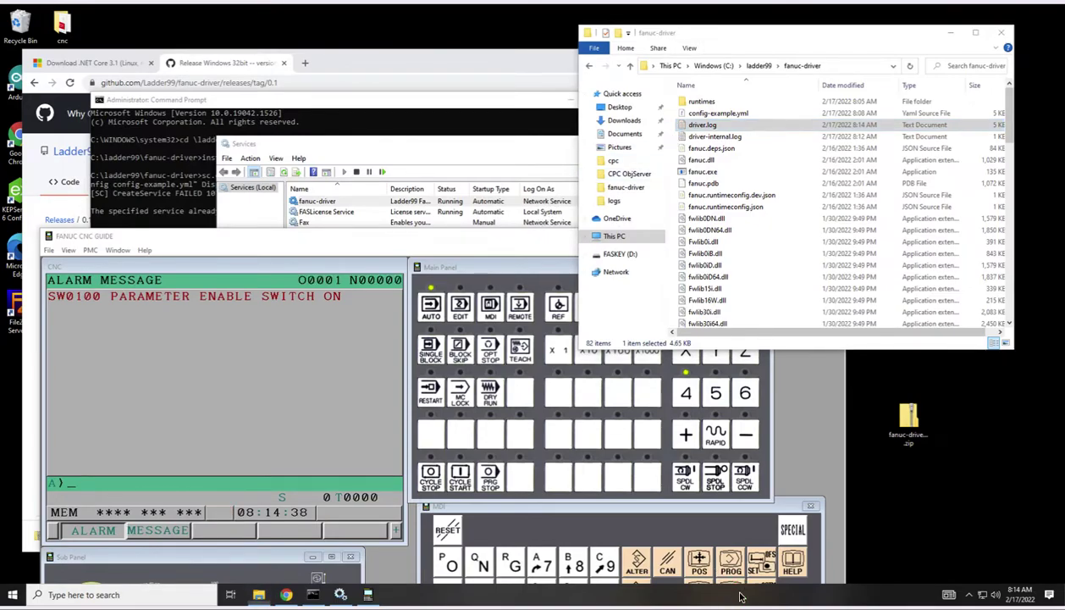
Step: Open the utils folder on the desktop and launch Process Explorer from procexp64.exe
{"action": "right_click", "coordinate": [739, 597]}
{"action": "left_click", "coordinate": [485, 397]}
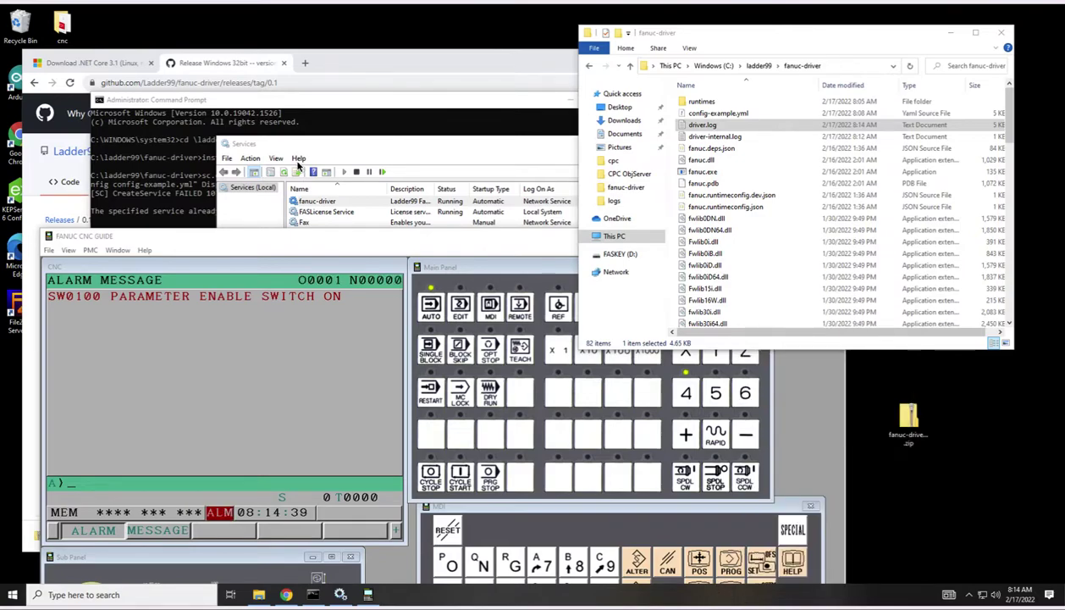
{"action": "left_click", "coordinate": [322, 58]}
{"action": "left_click_drag", "start_coordinate": [413, 60], "coordinate": [682, 51]}
{"action": "double_click", "coordinate": [73, 127]}
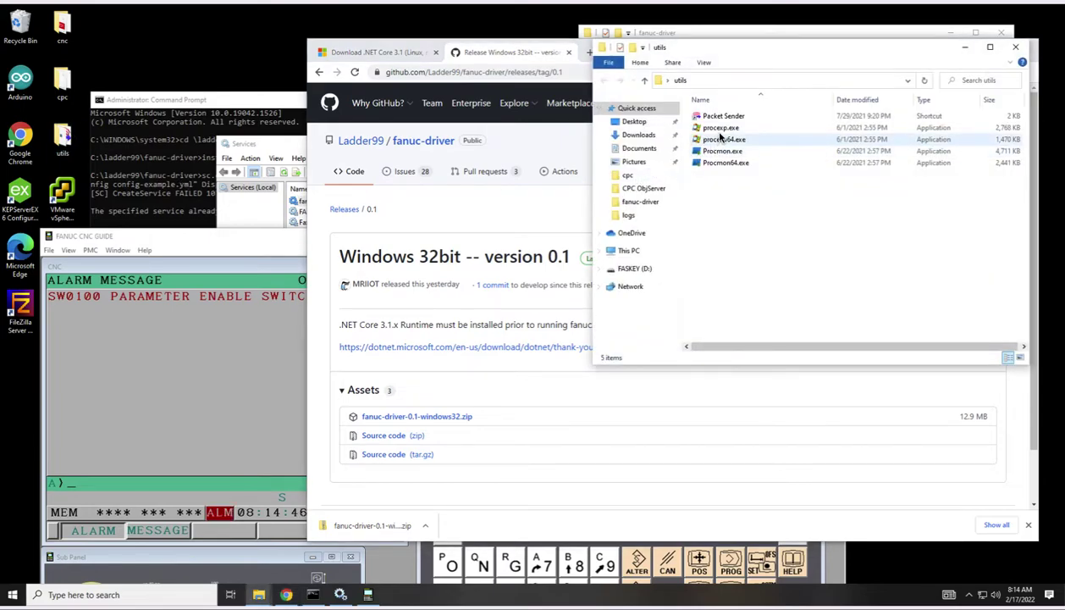
{"action": "left_click", "coordinate": [721, 141]}
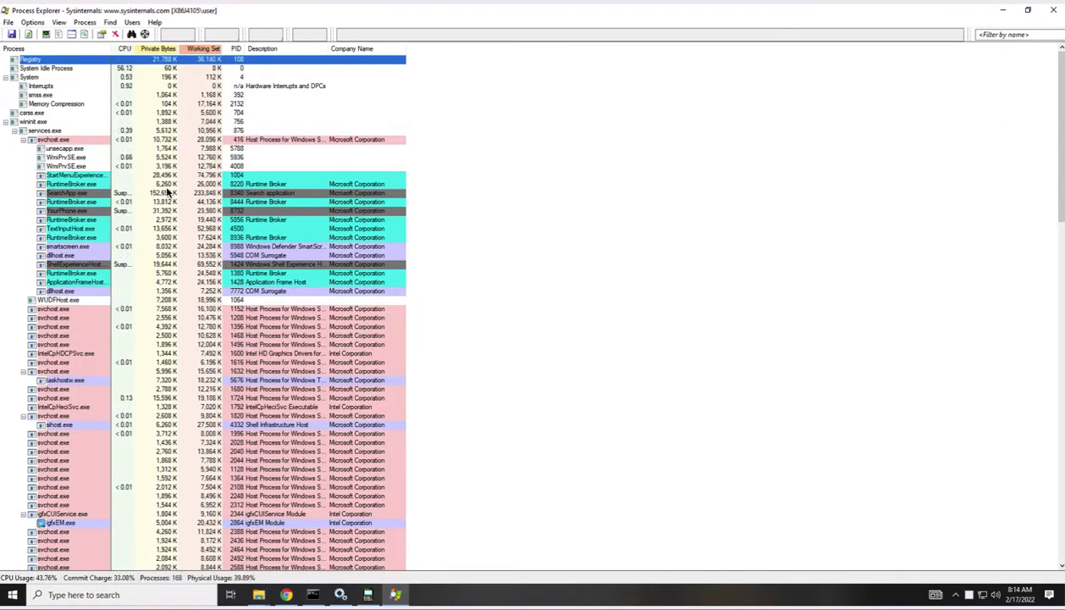
Step: Filter the process list by "fanuc" and examine the TCP/IP connections in the fanuc.exe properties
{"action": "left_click", "coordinate": [1029, 35]}
{"action": "type", "text": "fanuc"}
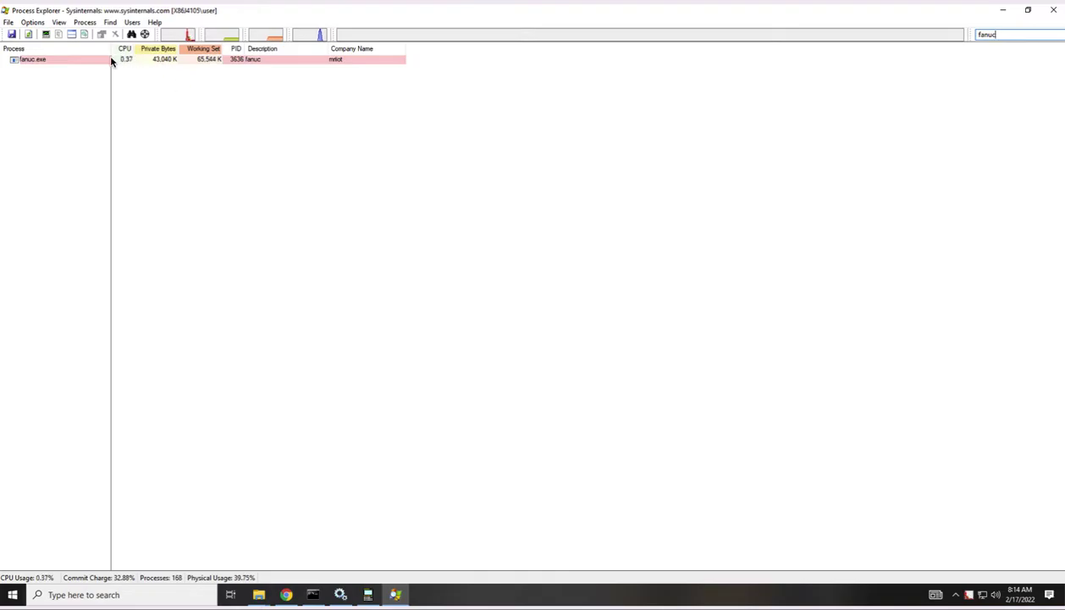
{"action": "double_click", "coordinate": [61, 59]}
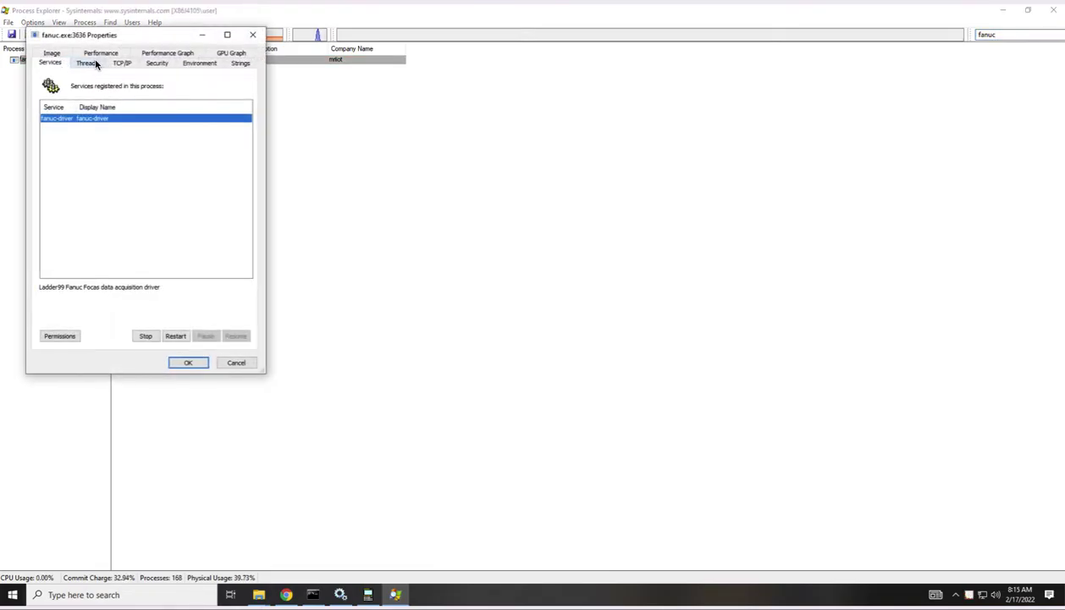
{"action": "left_click", "coordinate": [123, 64]}
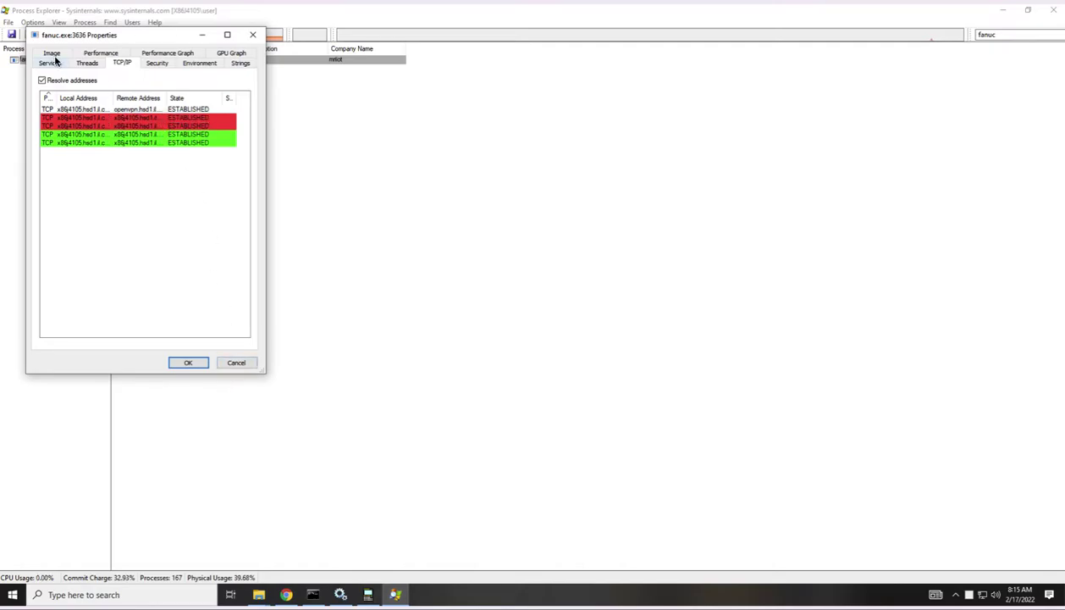
Step: Review the performance, image and performance graph details of fanuc.exe, and close its properties and Process Explorer
{"action": "left_click", "coordinate": [100, 53]}
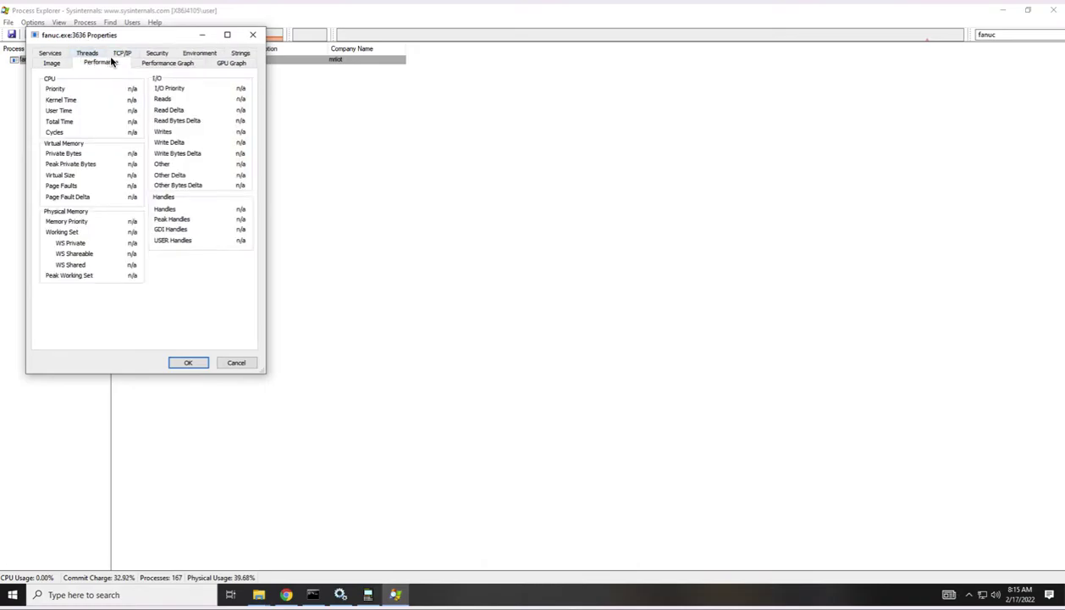
{"action": "left_click", "coordinate": [52, 64]}
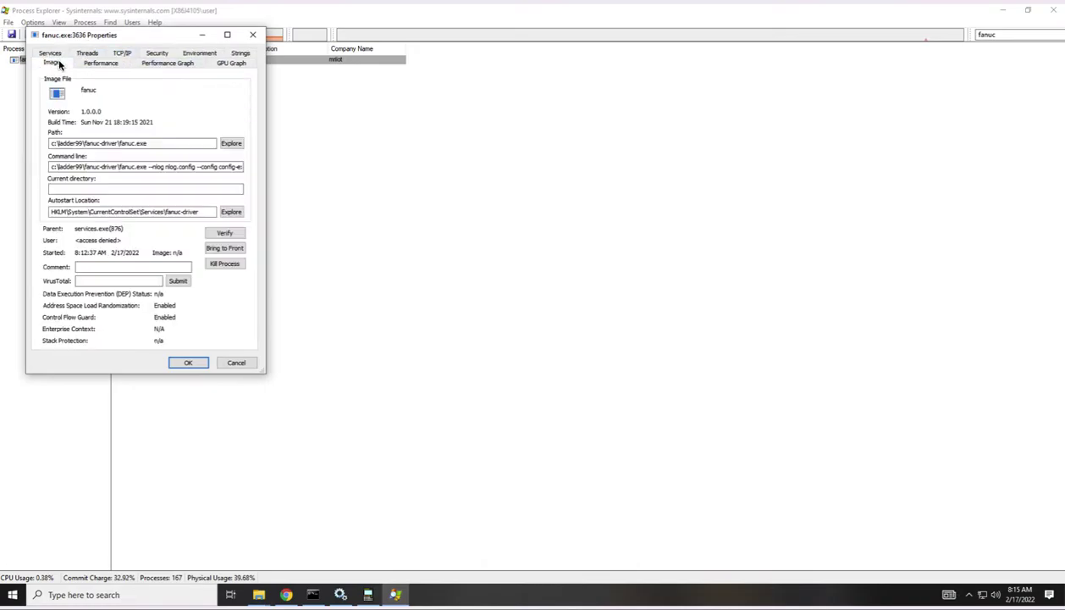
{"action": "left_click", "coordinate": [146, 66]}
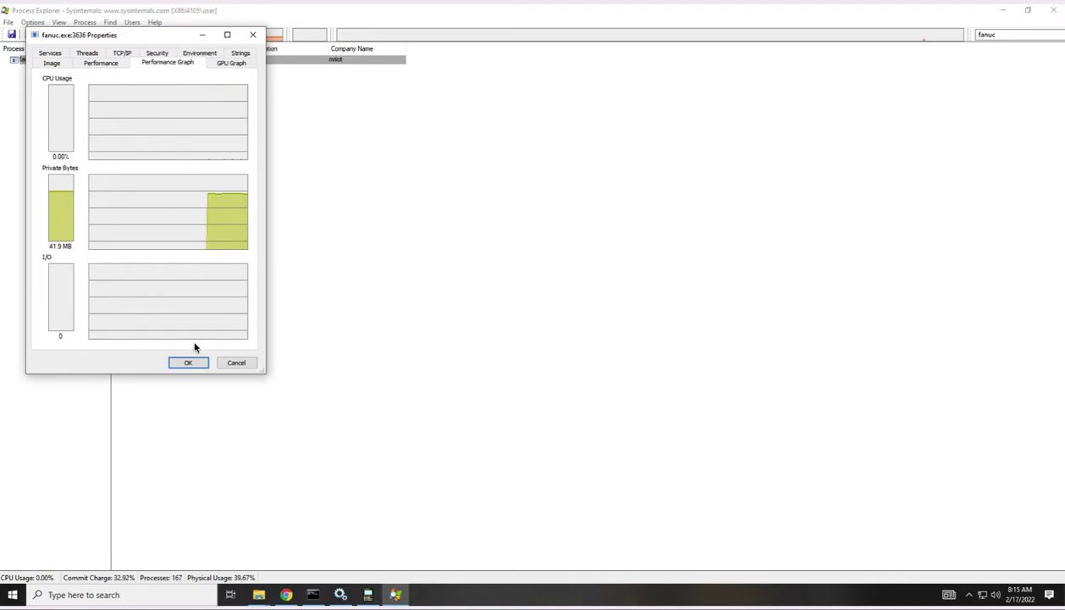
{"action": "left_click", "coordinate": [235, 362]}
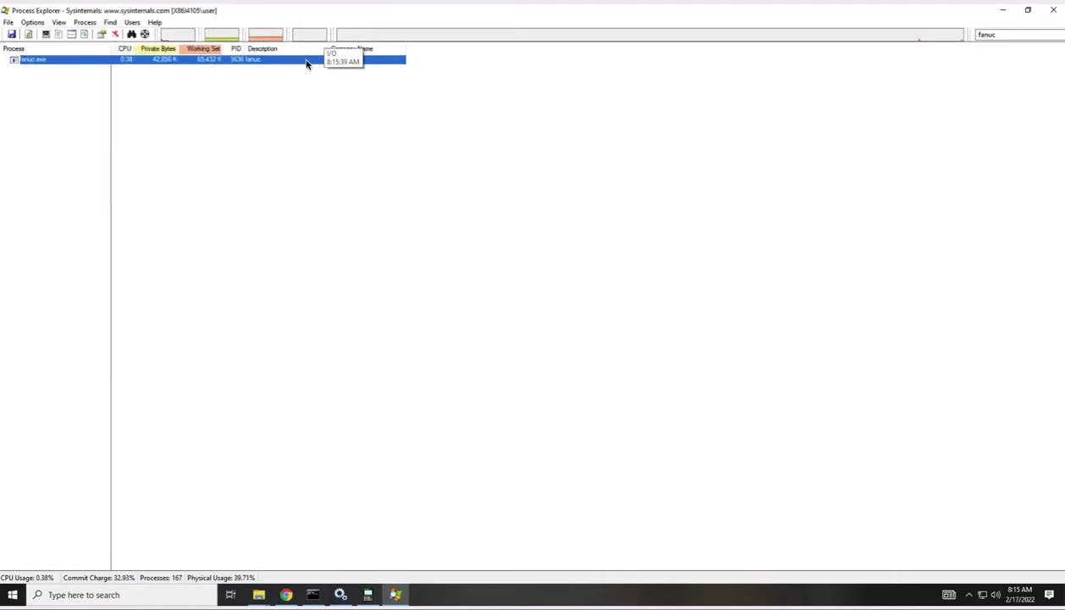
{"action": "left_click", "coordinate": [1052, 12]}
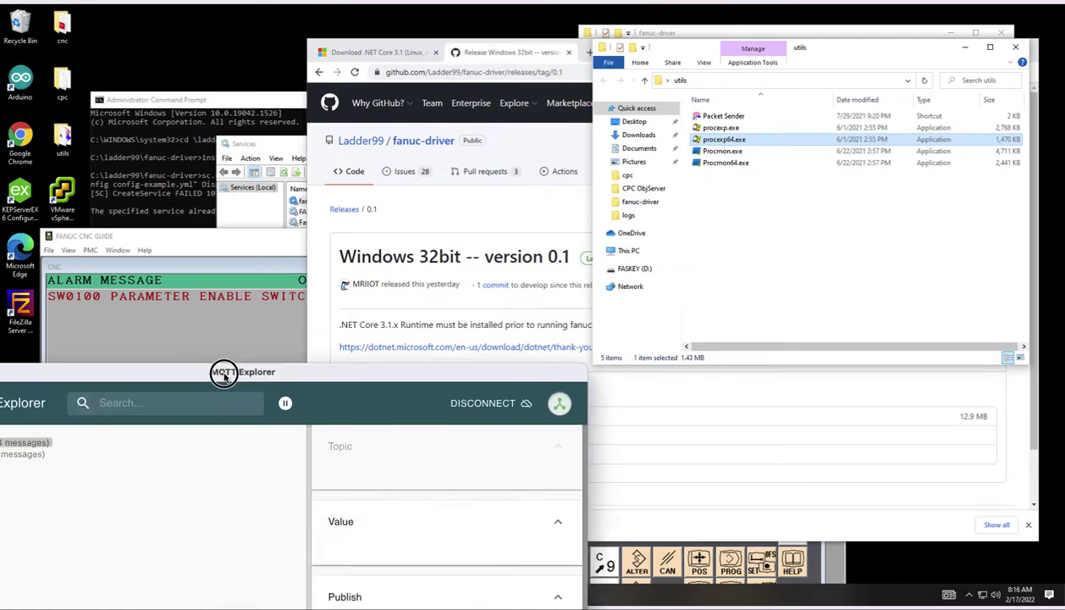
Step: In MQTT Explorer, expand fanuc/example-sim-WINDOWS/alarms and examine the alarm data in topic 1
{"action": "left_click_drag", "start_coordinate": [221, 303], "coordinate": [378, 28]}
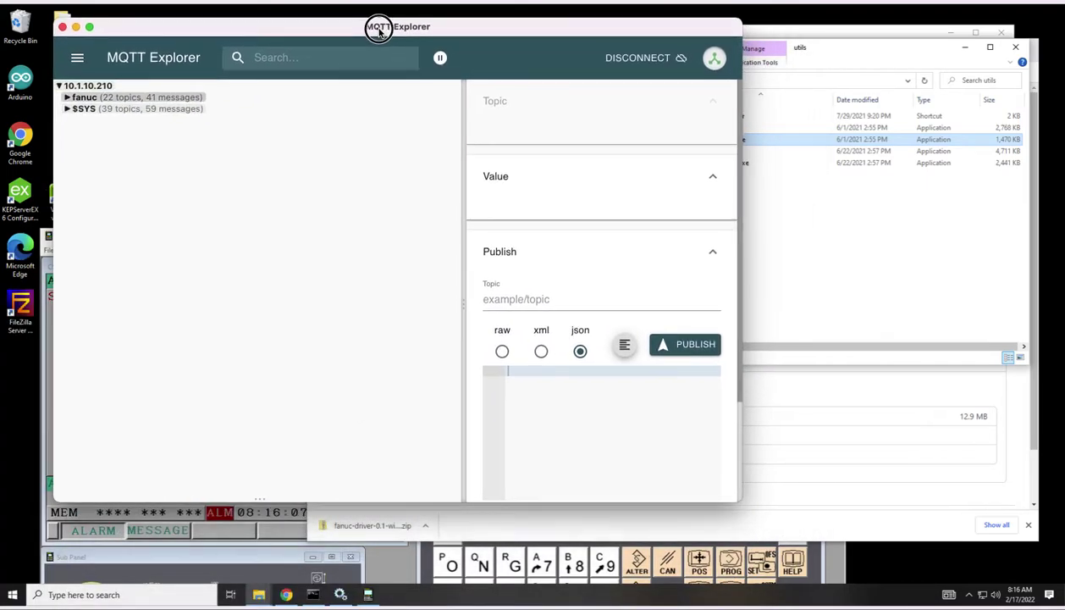
{"action": "left_click", "coordinate": [82, 97]}
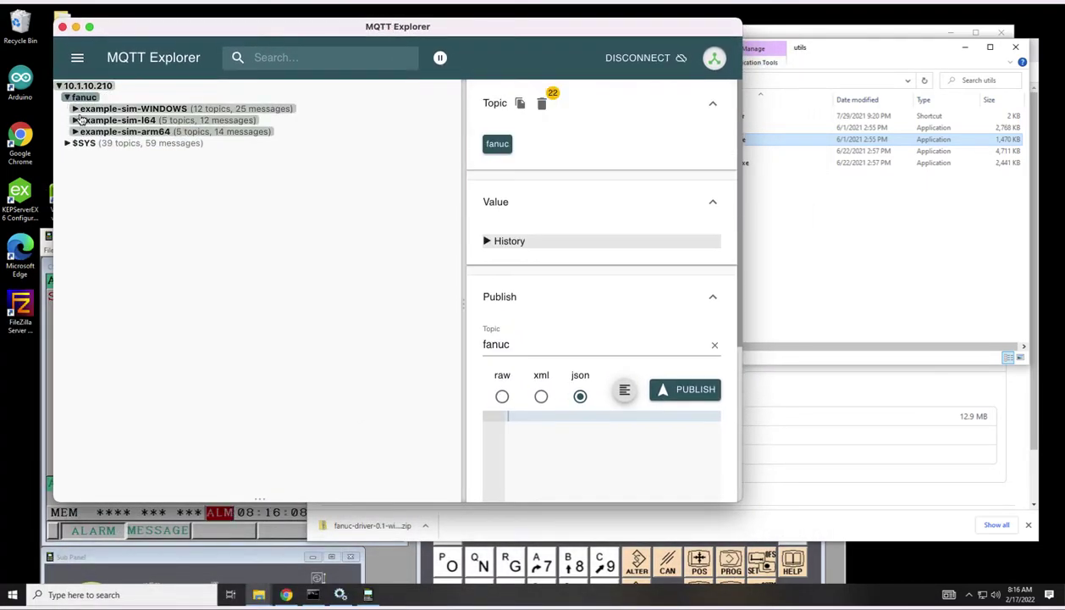
{"action": "left_click", "coordinate": [127, 108]}
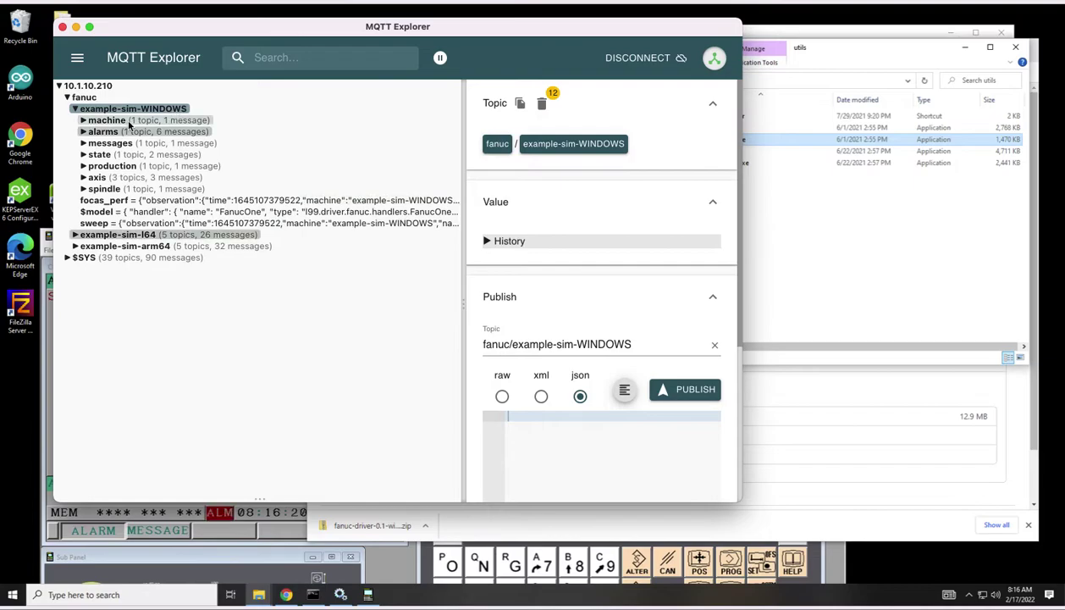
{"action": "left_click", "coordinate": [83, 132]}
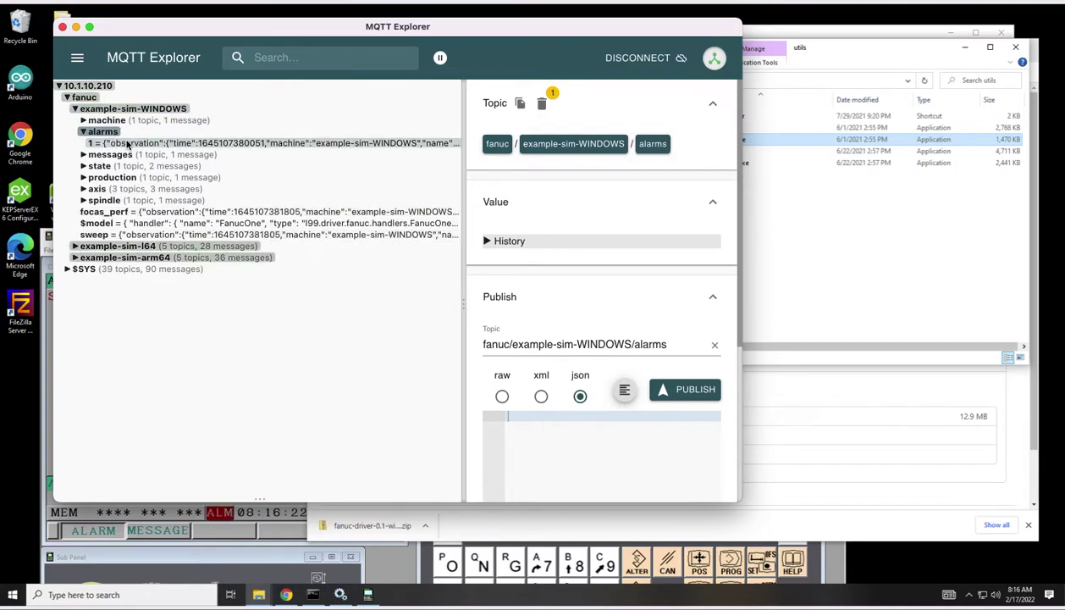
{"action": "left_click", "coordinate": [127, 144]}
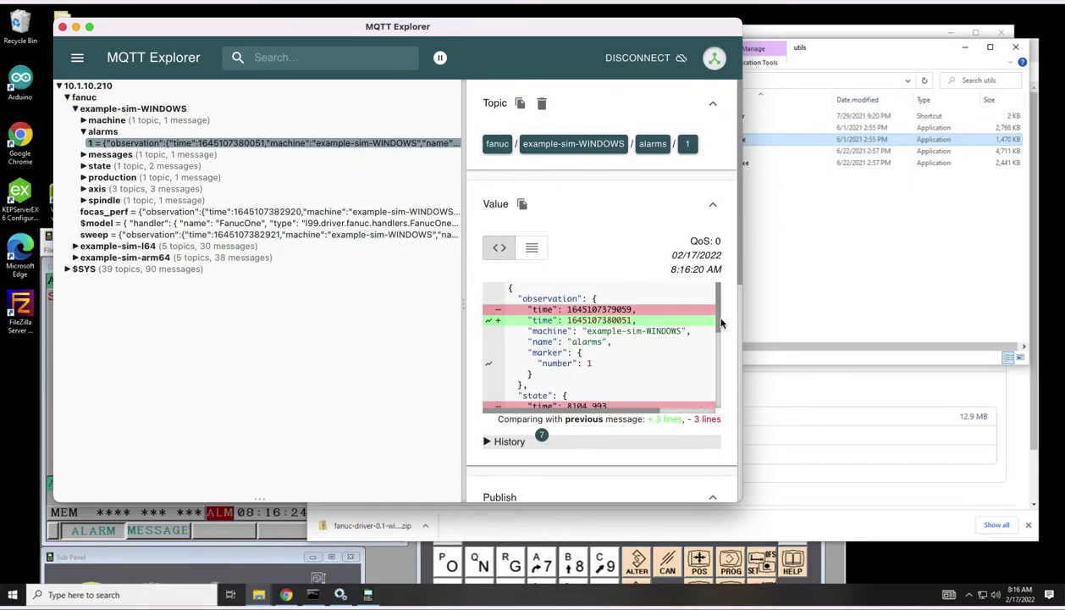
{"action": "left_click_drag", "start_coordinate": [721, 322], "coordinate": [714, 381]}
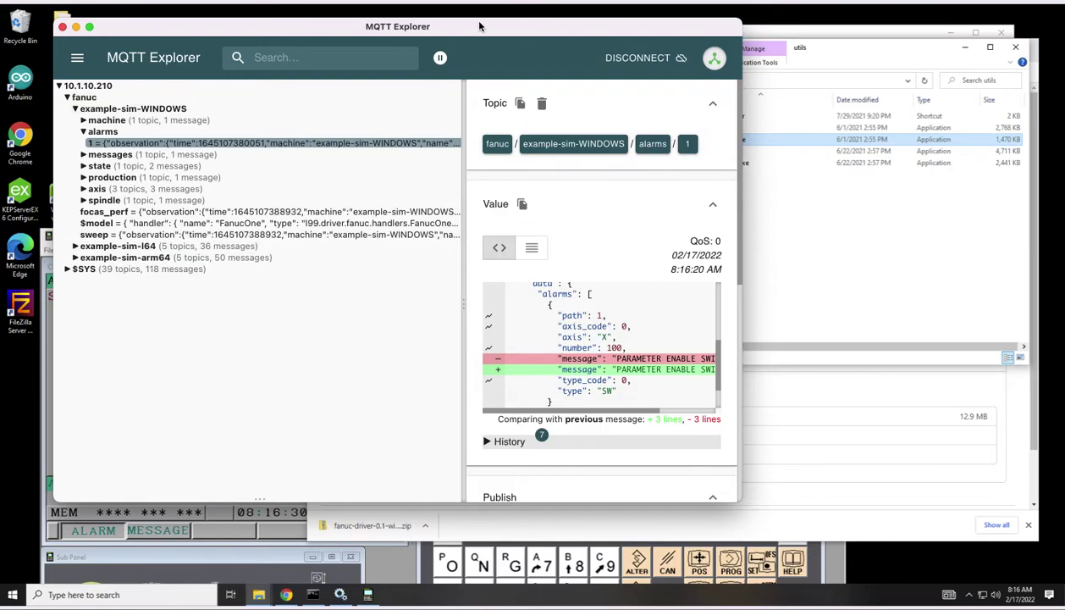
Step: Compare the path, axis, number and type values of the MQTT alarm message with the alarm in the CNC simulator
{"action": "left_click_drag", "start_coordinate": [479, 27], "coordinate": [668, 6]}
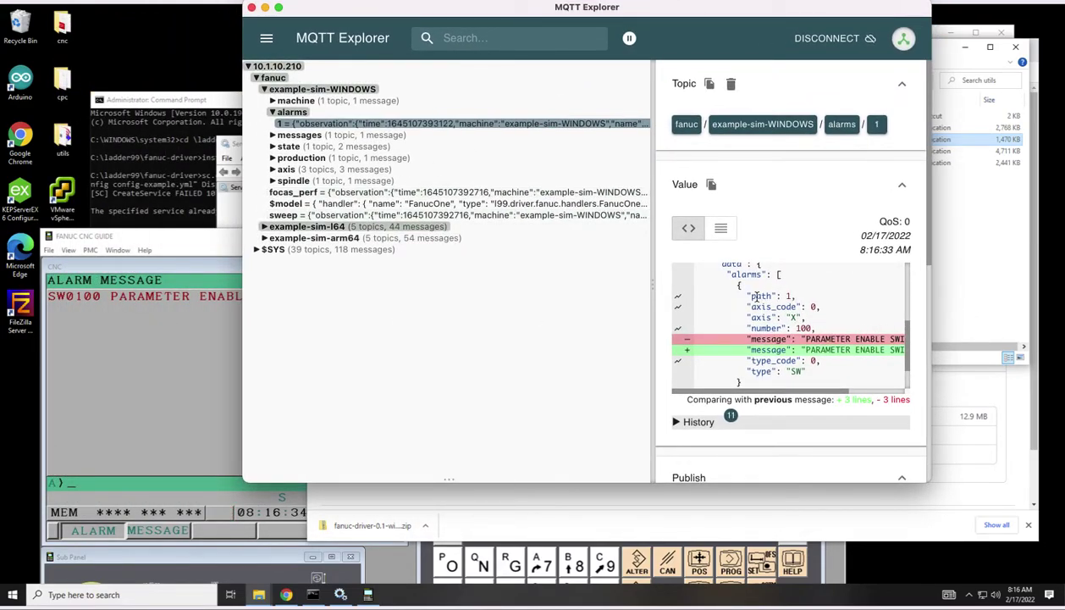
{"action": "left_click_drag", "start_coordinate": [750, 297], "coordinate": [816, 328]}
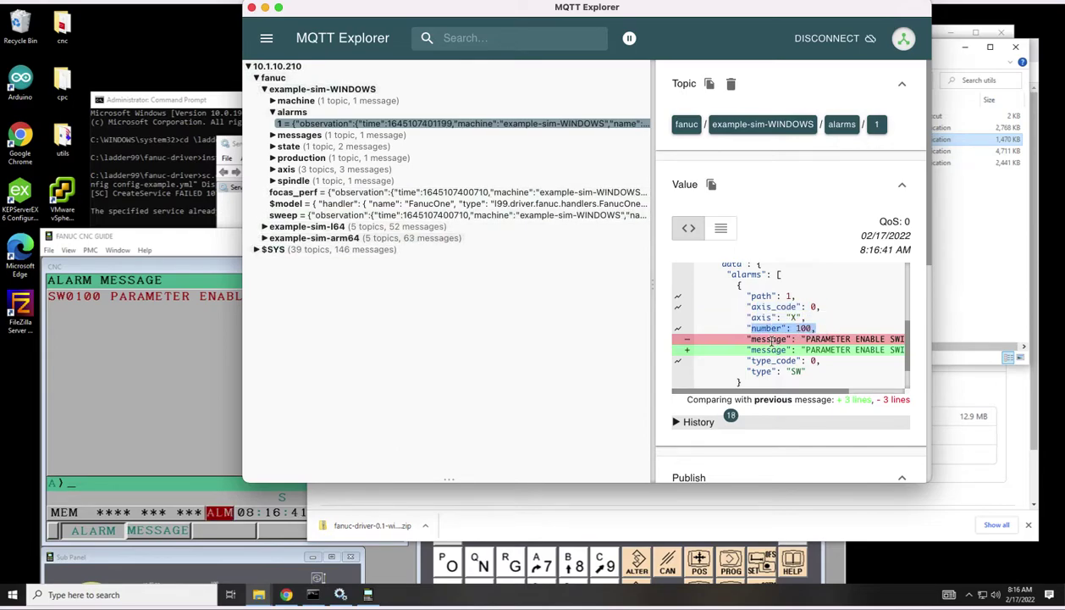
{"action": "left_click_drag", "start_coordinate": [750, 360], "coordinate": [808, 374]}
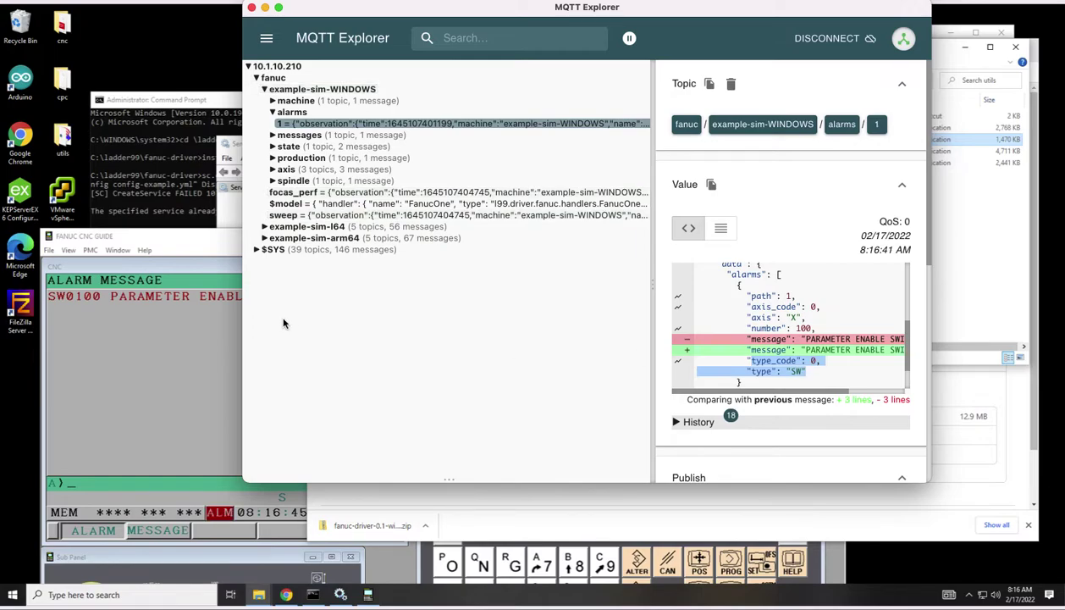
Step: Switch to FANUC CNC GUIDE and reset the parameter enable switch alarm
{"action": "left_click", "coordinate": [225, 243]}
{"action": "left_click", "coordinate": [246, 263]}
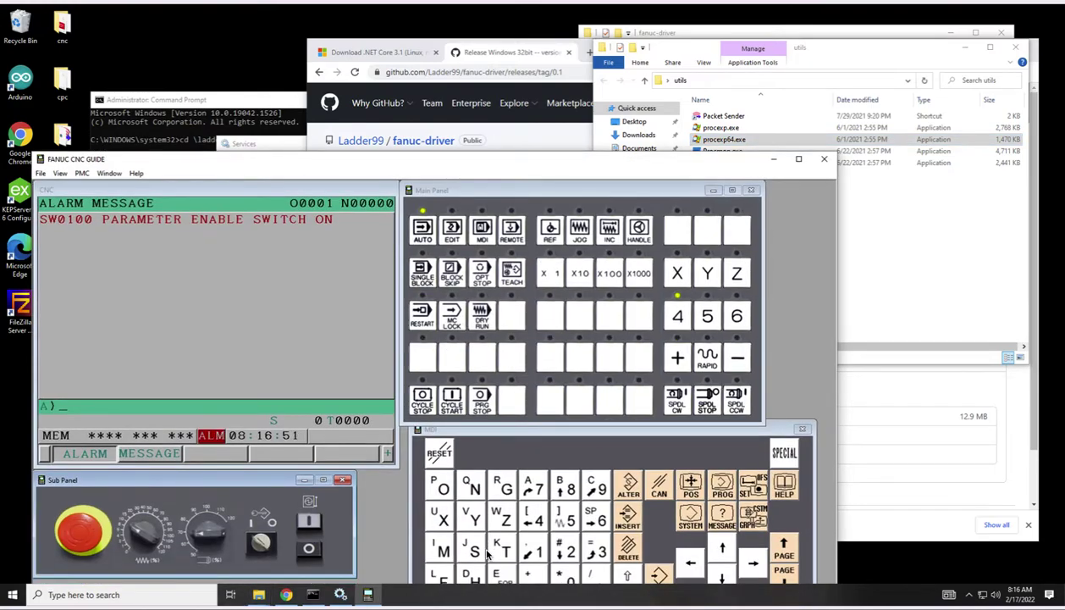
{"action": "left_click", "coordinate": [439, 453]}
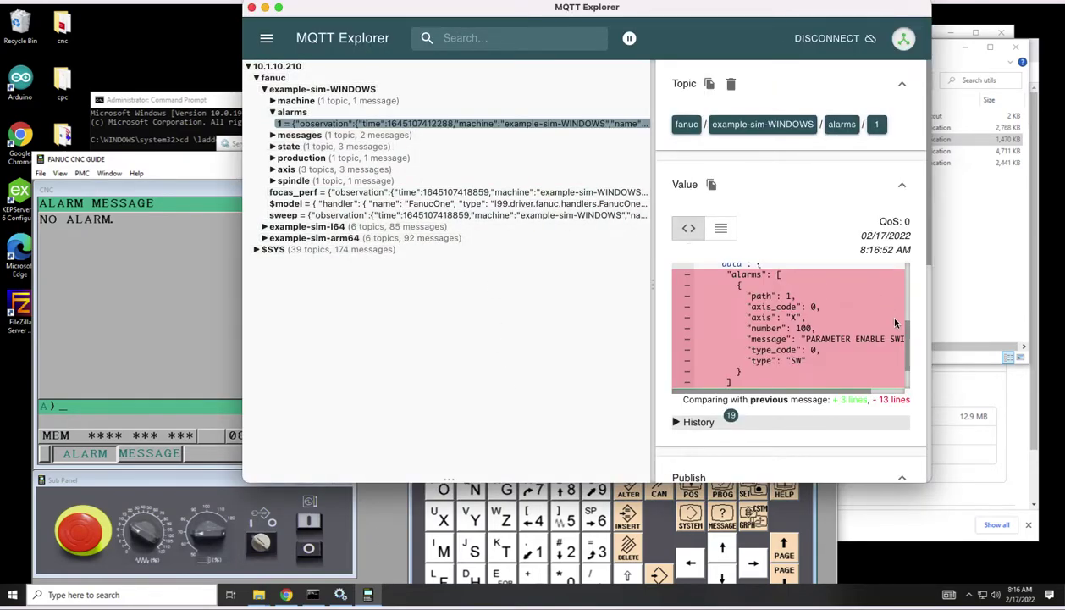
Step: Check the updated alarms array in the MQTT alarms topic against its previous message, and return to FANUC CNC GUIDE
{"action": "scroll", "coordinate": [899, 328], "scroll_direction": "down", "scroll_amount": 3}
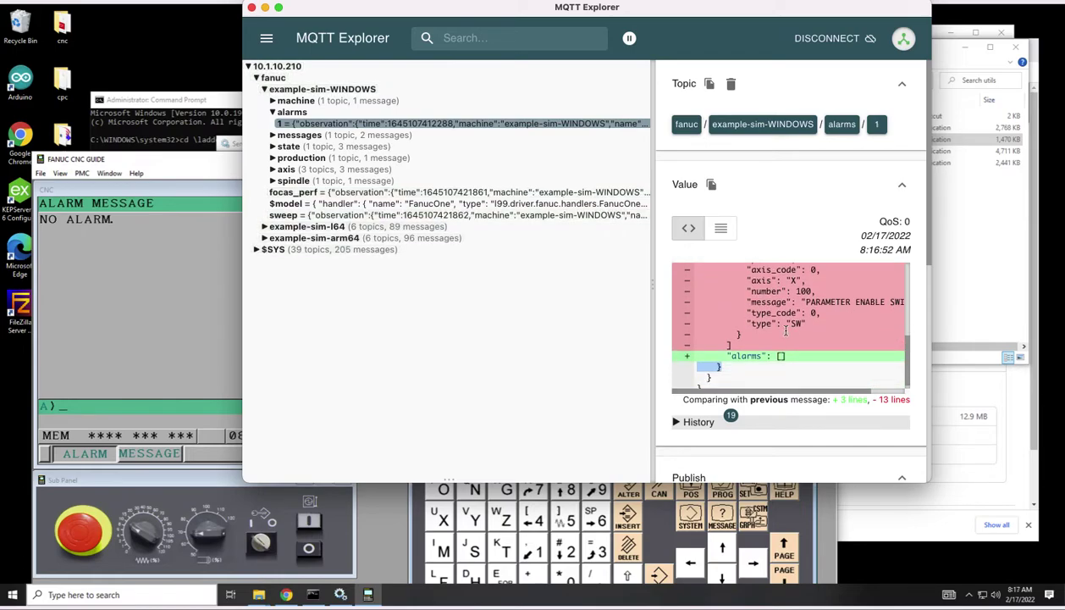
{"action": "left_click", "coordinate": [801, 354]}
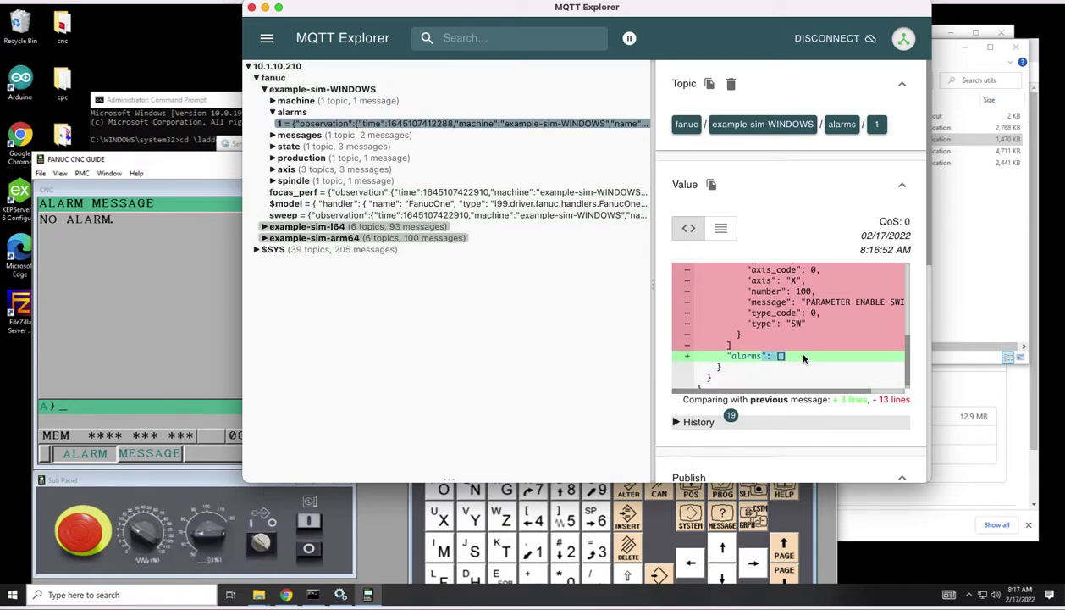
{"action": "left_click_drag", "start_coordinate": [904, 351], "coordinate": [908, 341]}
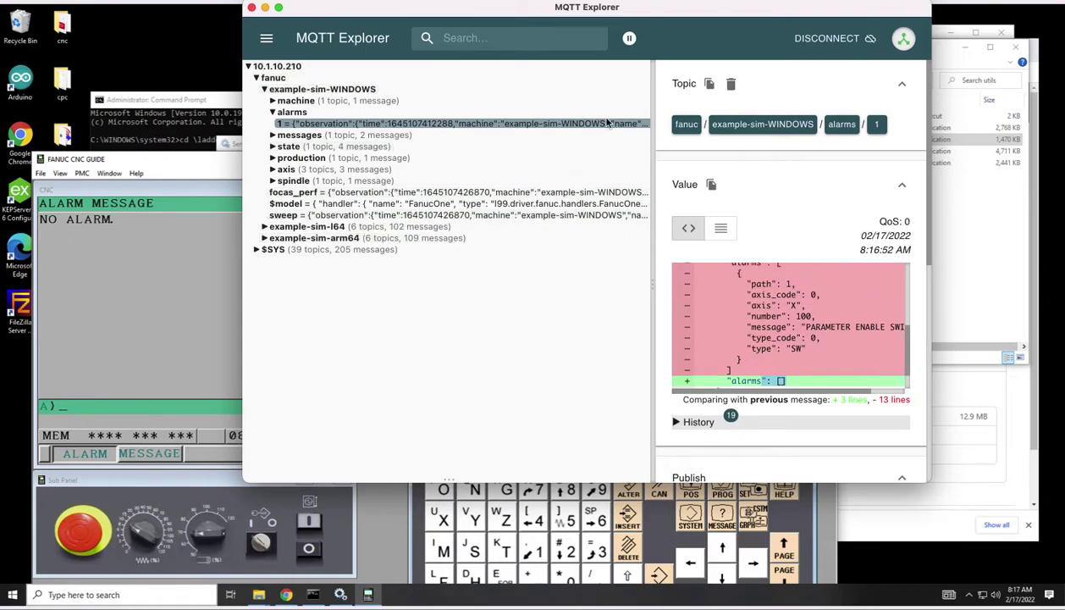
{"action": "key", "text": "super+Tab"}
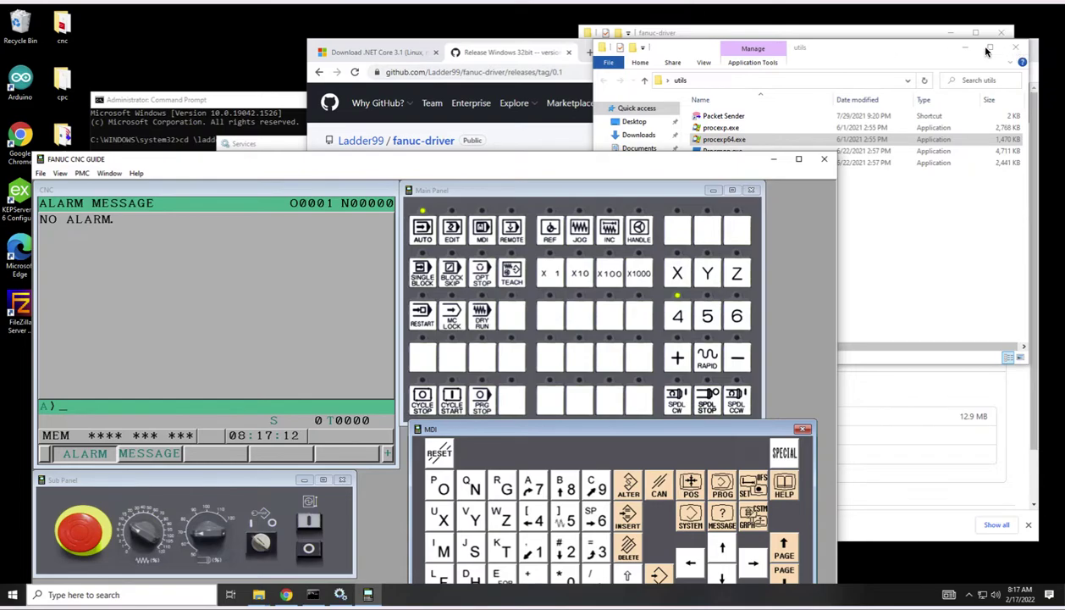
Step: Close the utils folder window, move FANUC CNC GUIDE lower on the desktop and minimize the browser
{"action": "left_click", "coordinate": [1016, 49]}
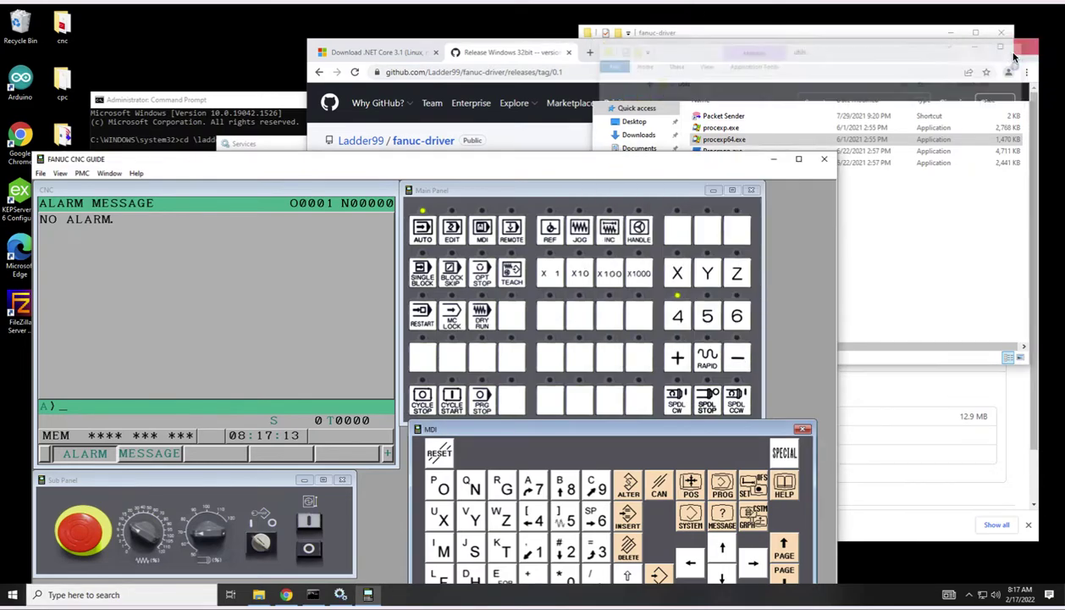
{"action": "left_click_drag", "start_coordinate": [715, 196], "coordinate": [733, 393]}
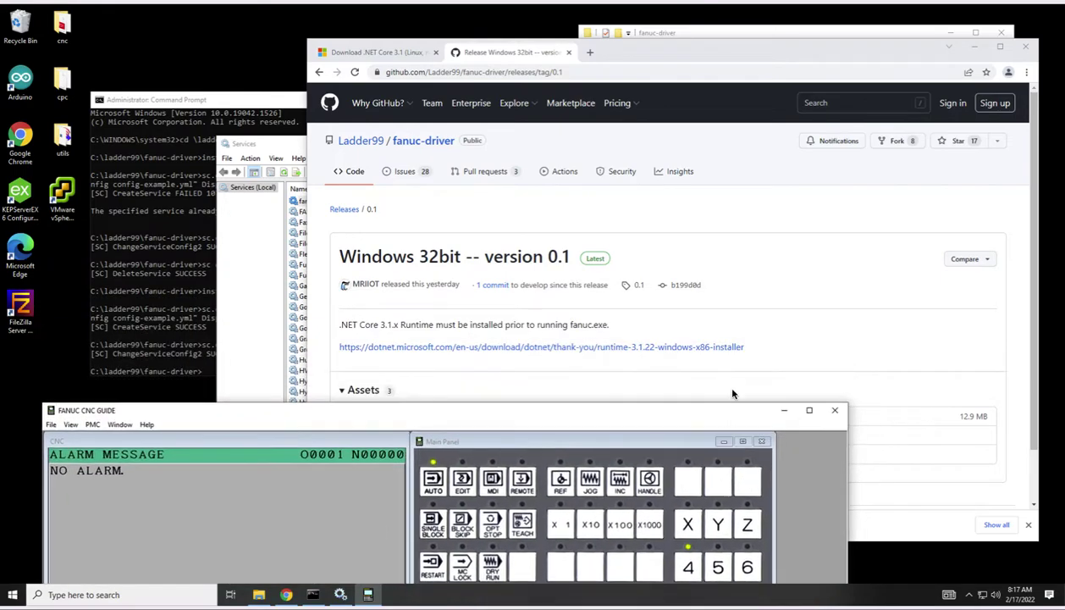
{"action": "left_click", "coordinate": [975, 49]}
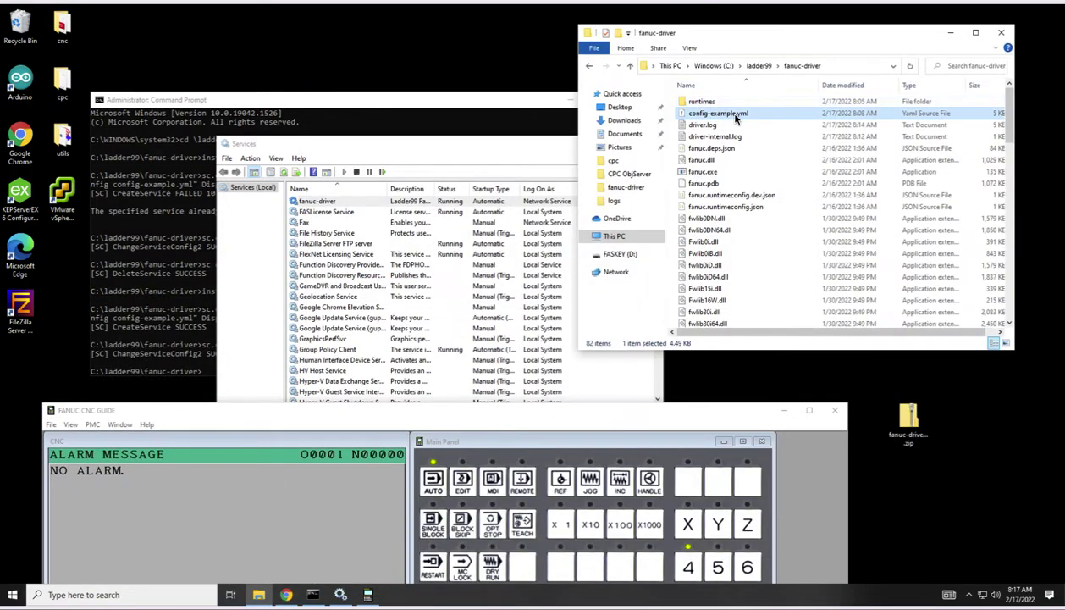
Step: Open config-example.yml in Notepad, review its machine, collector and transport settings, and close it
{"action": "right_click", "coordinate": [736, 117]}
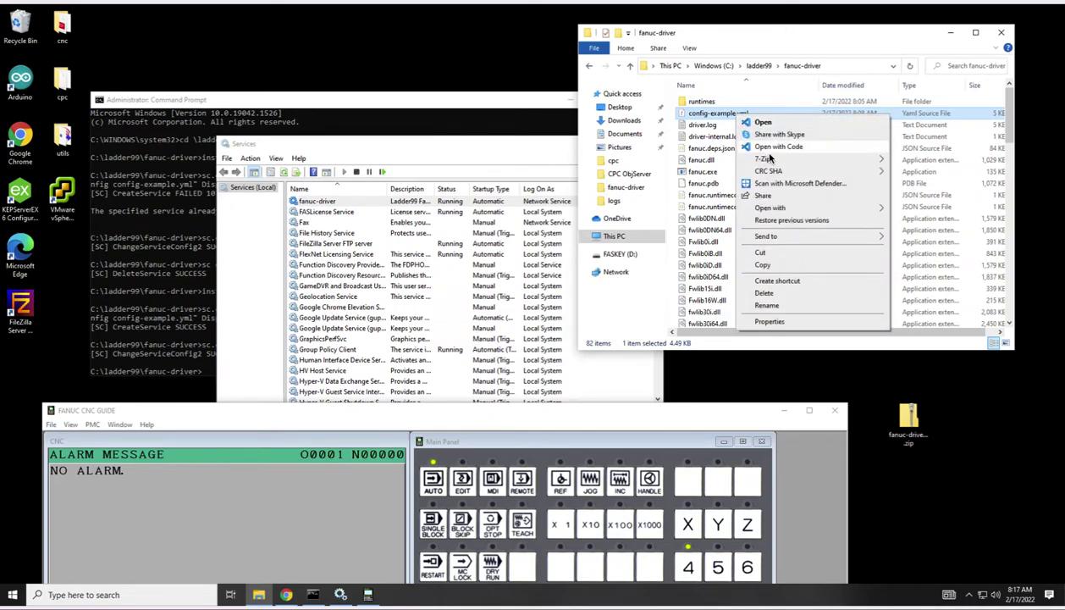
{"action": "mouse_move", "coordinate": [780, 210]}
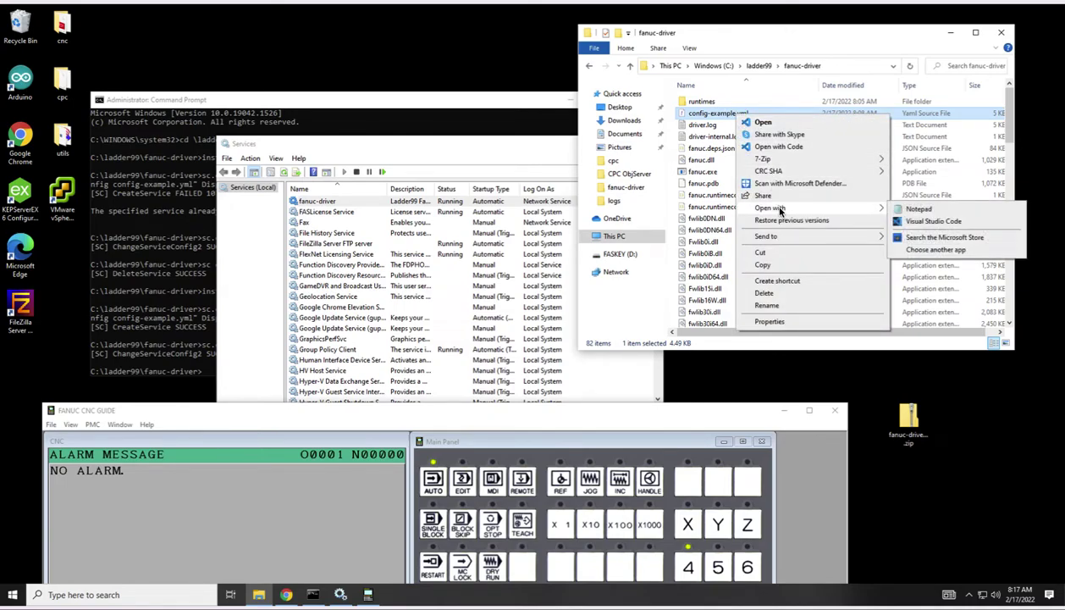
{"action": "left_click", "coordinate": [914, 209]}
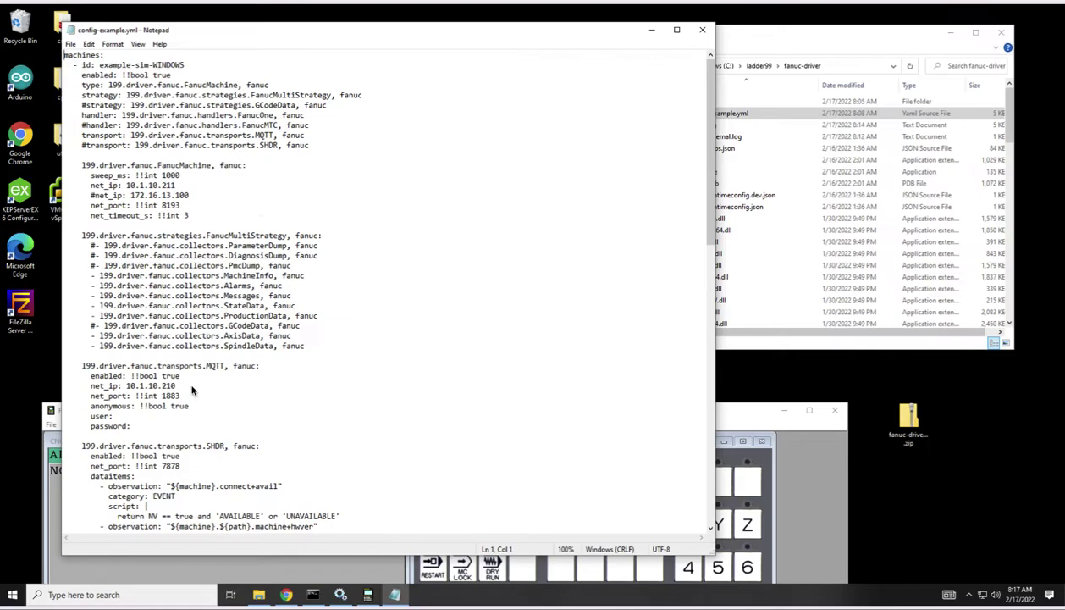
{"action": "scroll", "coordinate": [192, 390], "scroll_direction": "down", "scroll_amount": 15}
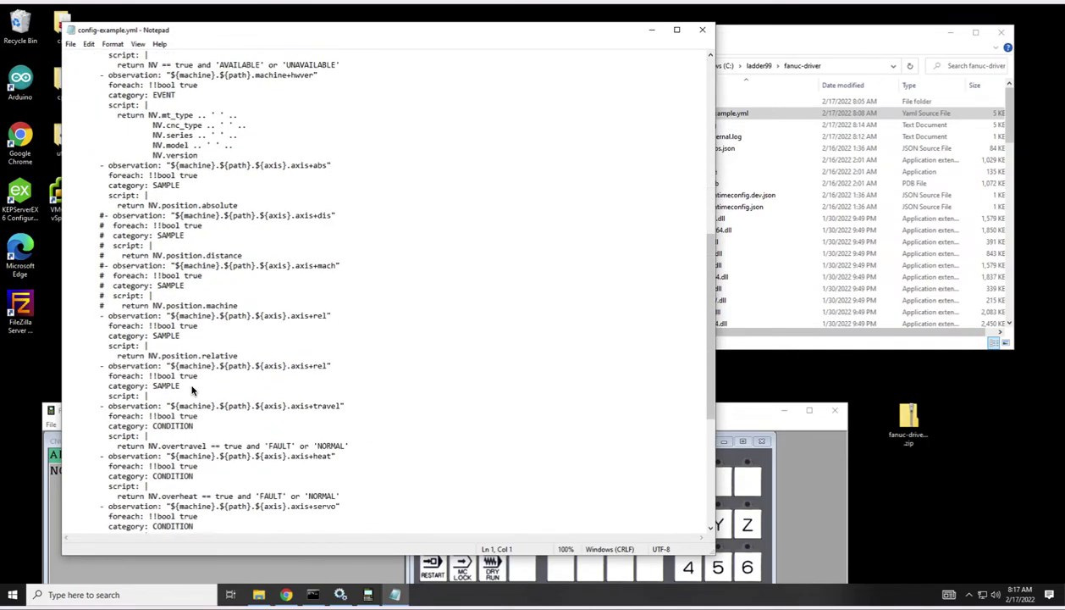
{"action": "scroll", "coordinate": [192, 391], "scroll_direction": "up", "scroll_amount": 5}
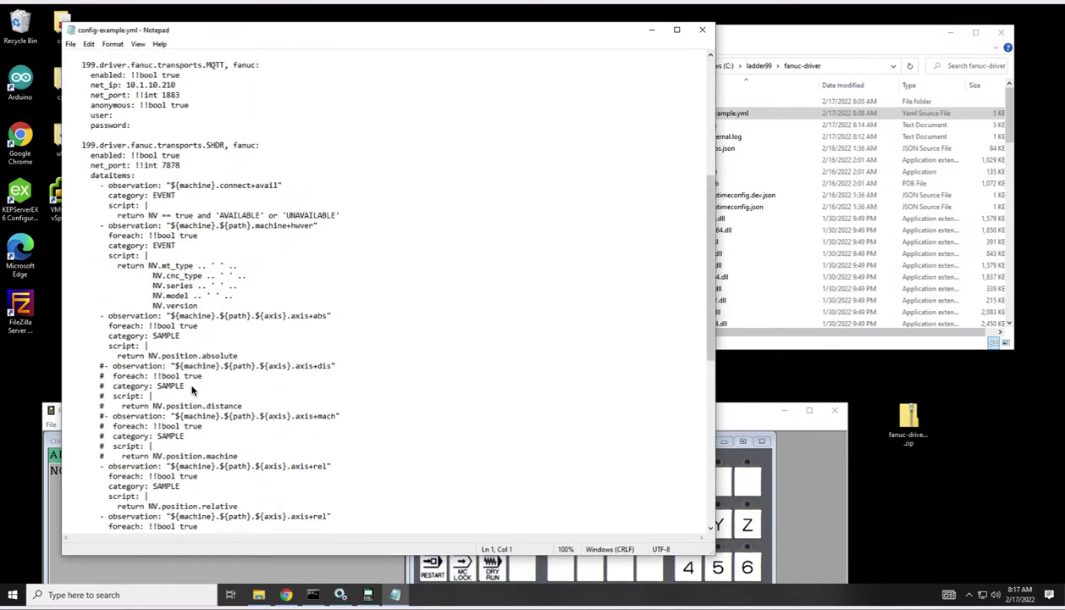
{"action": "left_click", "coordinate": [706, 31]}
Step: Open nlog.config from the fanuc-driver folder in Notepad
{"action": "scroll", "coordinate": [737, 135], "scroll_direction": "down", "scroll_amount": 5}
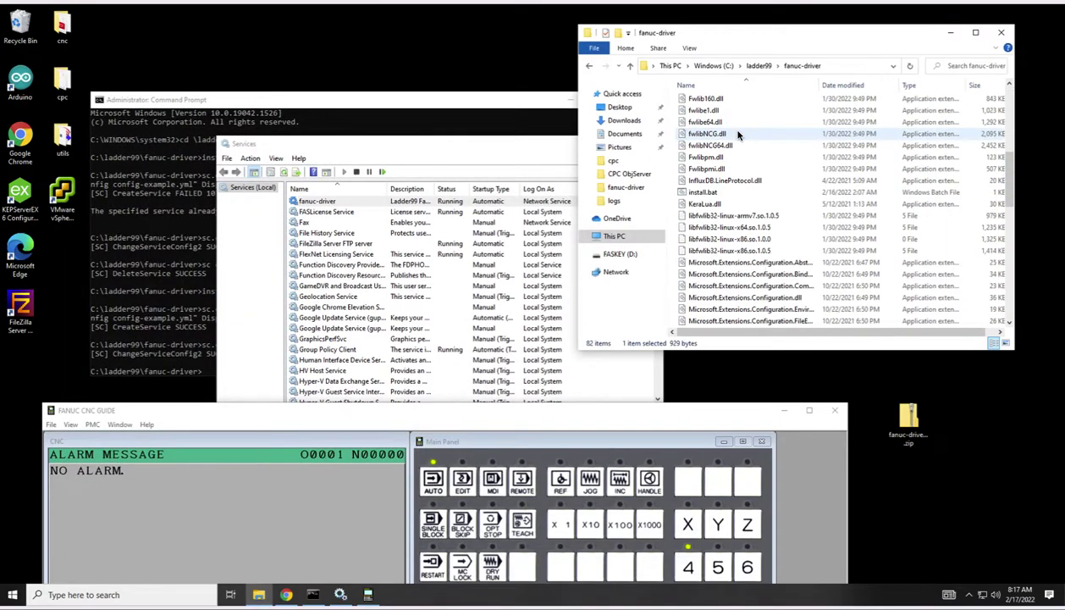
{"action": "scroll", "coordinate": [733, 140], "scroll_direction": "down", "scroll_amount": 10}
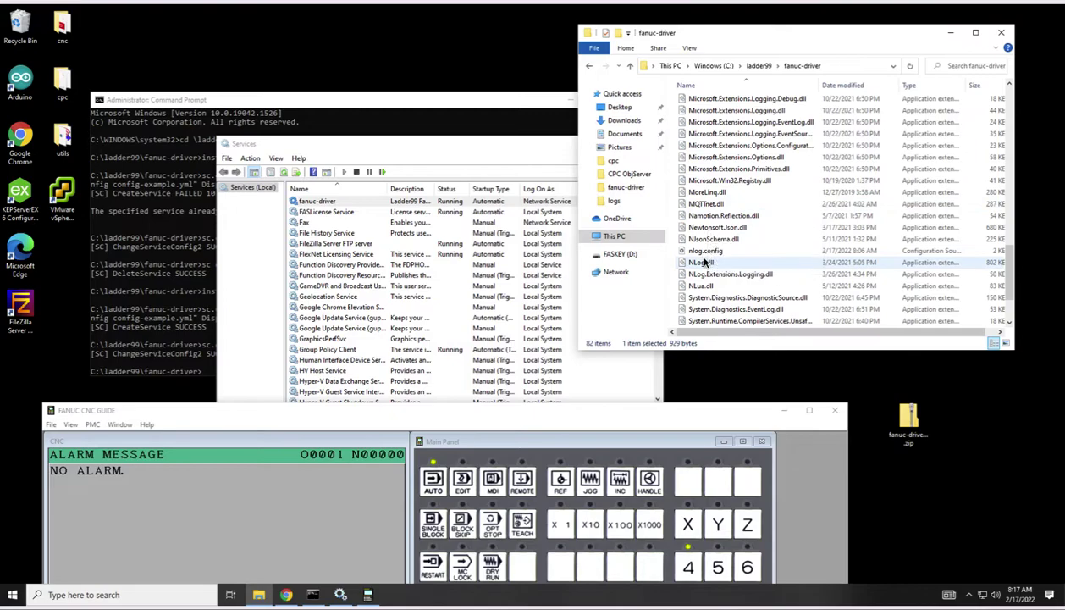
{"action": "right_click", "coordinate": [702, 253]}
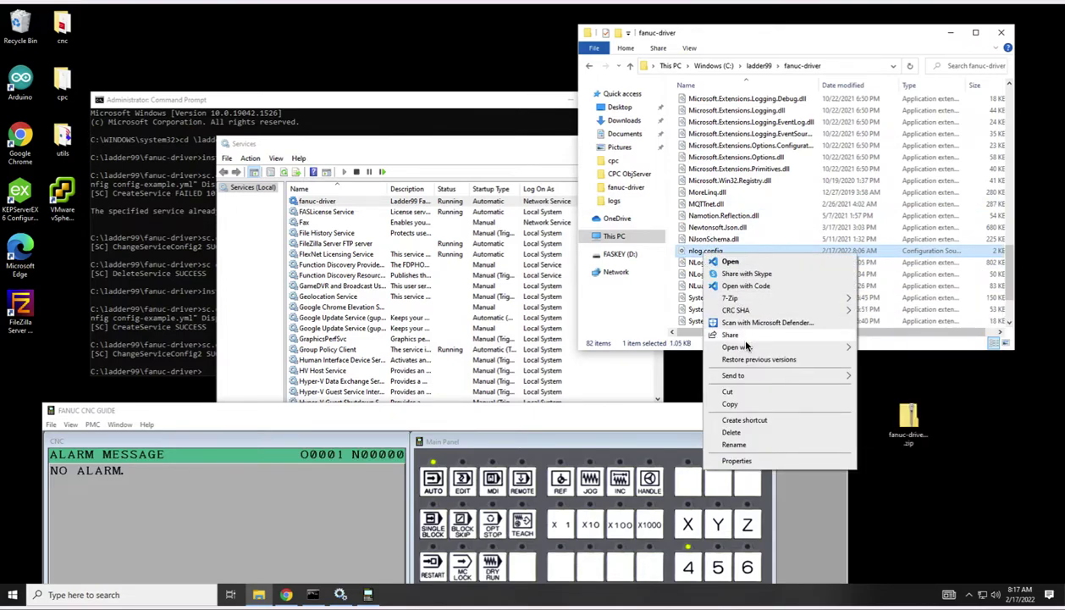
{"action": "mouse_move", "coordinate": [746, 346]}
{"action": "left_click", "coordinate": [885, 349]}
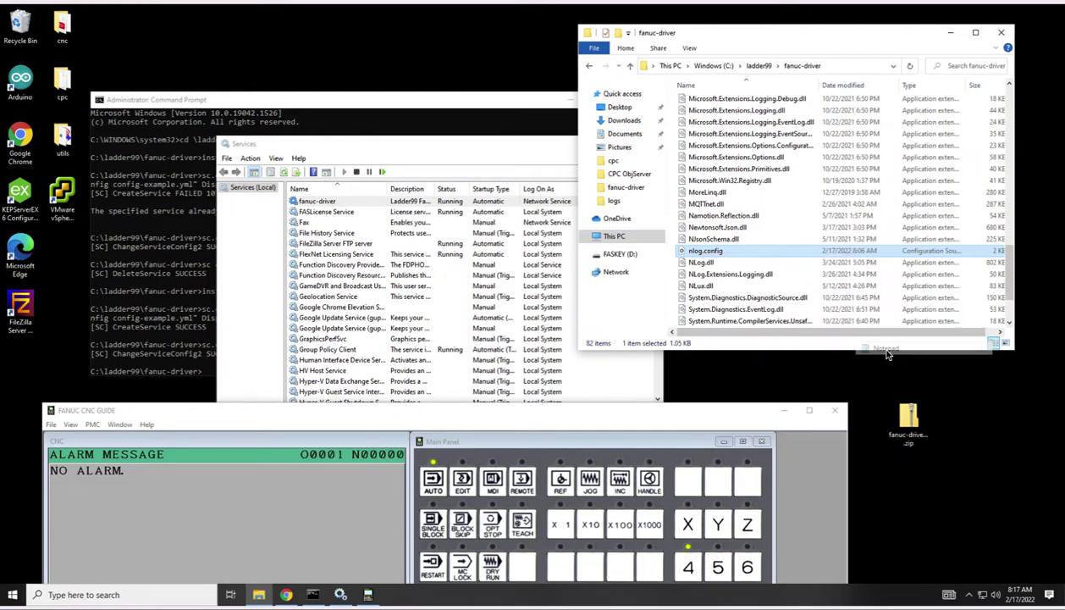
Step: Set the logger rule's minlevel to TRACE in nlog.config, then save and close the file
{"action": "double_click", "coordinate": [230, 248]}
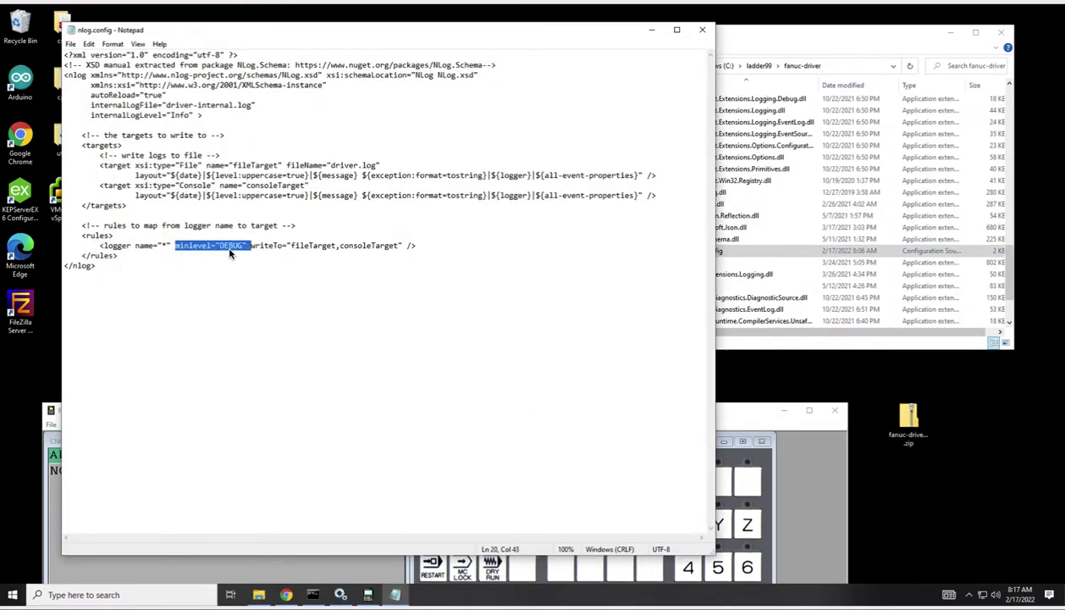
{"action": "left_click", "coordinate": [243, 246]}
{"action": "key", "text": "BackSpace"}
{"action": "key", "text": "BackSpace"}
{"action": "key", "text": "BackSpace"}
{"action": "key", "text": "BackSpace"}
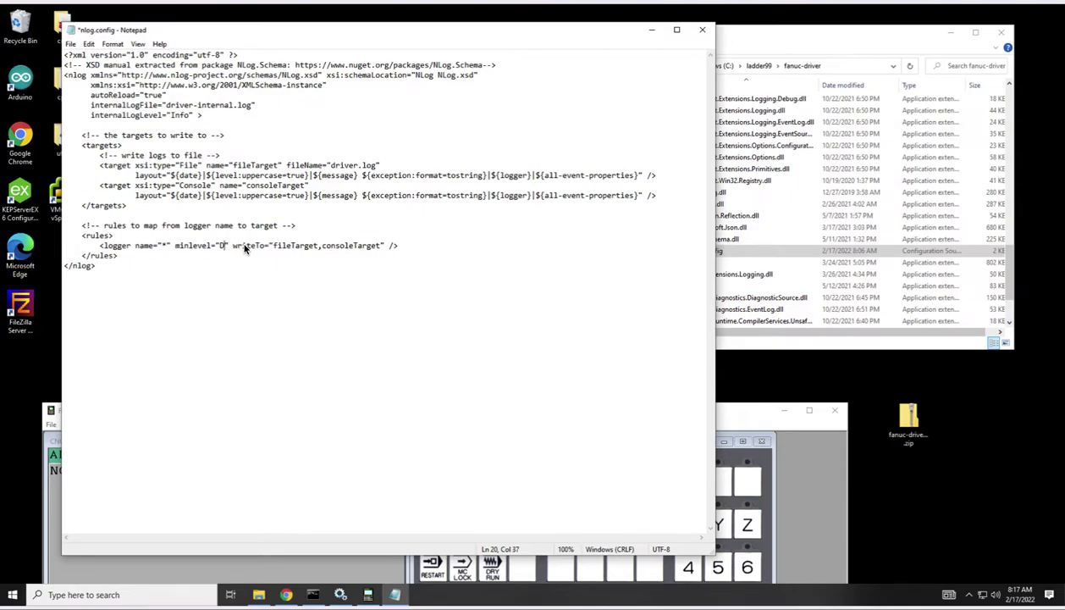
{"action": "key", "text": "BackSpace"}
{"action": "type", "text": "TRACE"}
{"action": "left_click", "coordinate": [702, 29]}
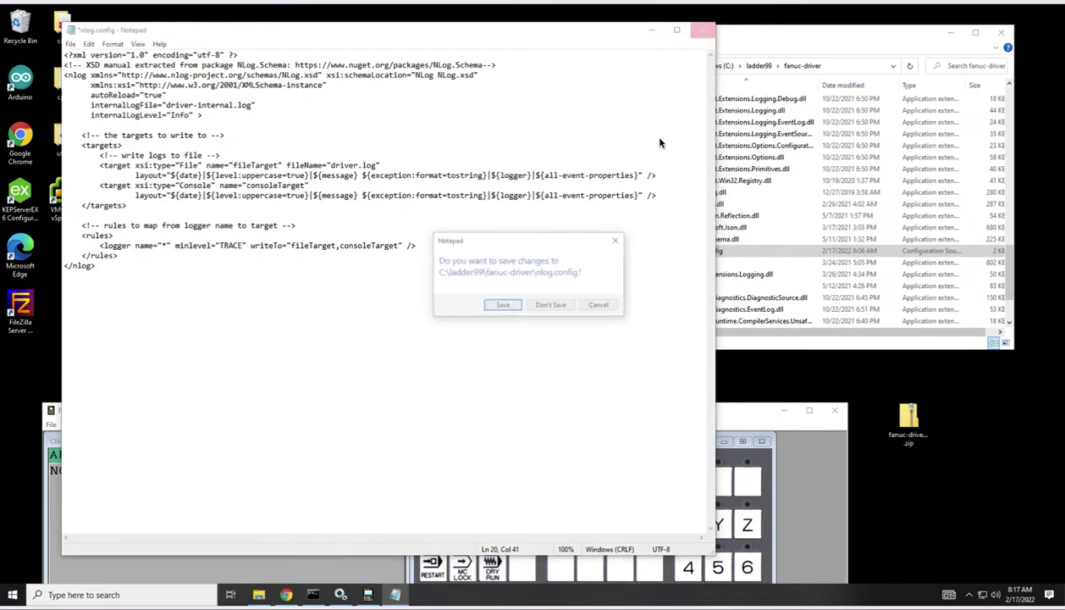
{"action": "left_click", "coordinate": [503, 306]}
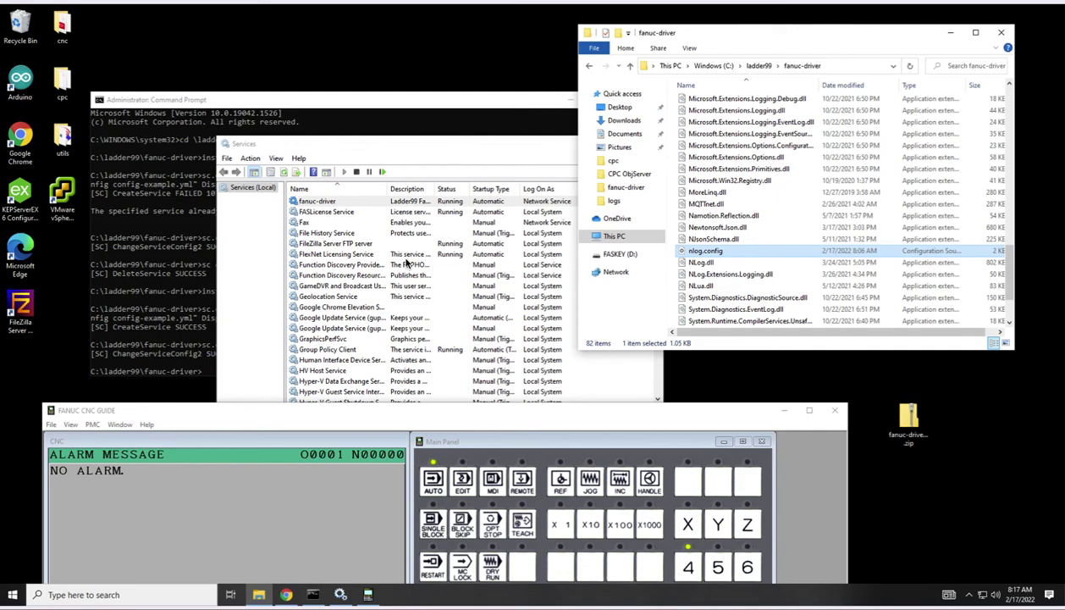
Step: Restart the fanuc-driver service in the Services console
{"action": "left_click", "coordinate": [347, 201]}
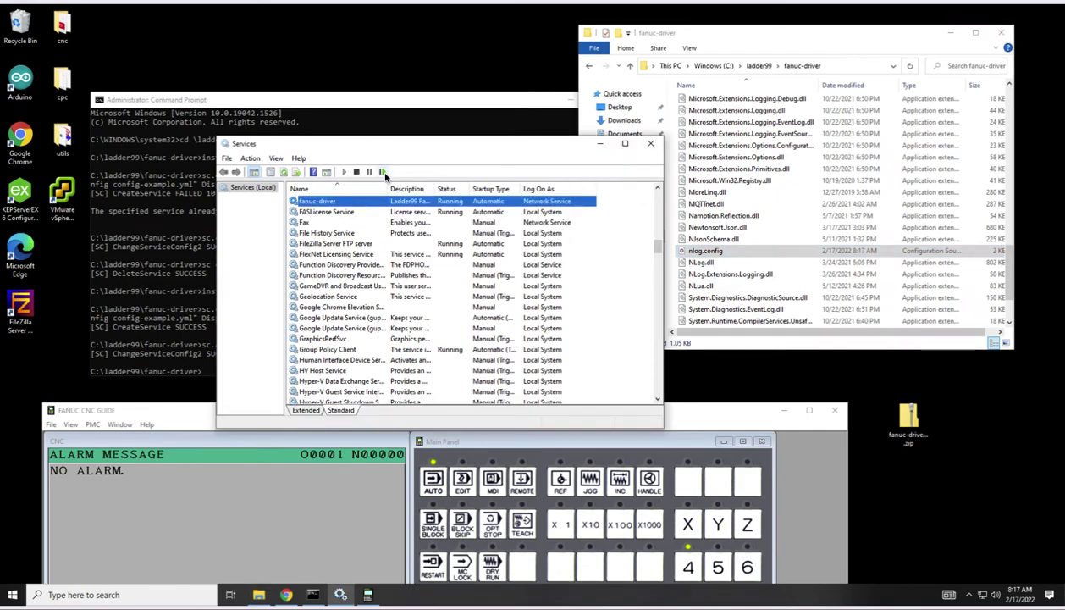
{"action": "left_click", "coordinate": [384, 172]}
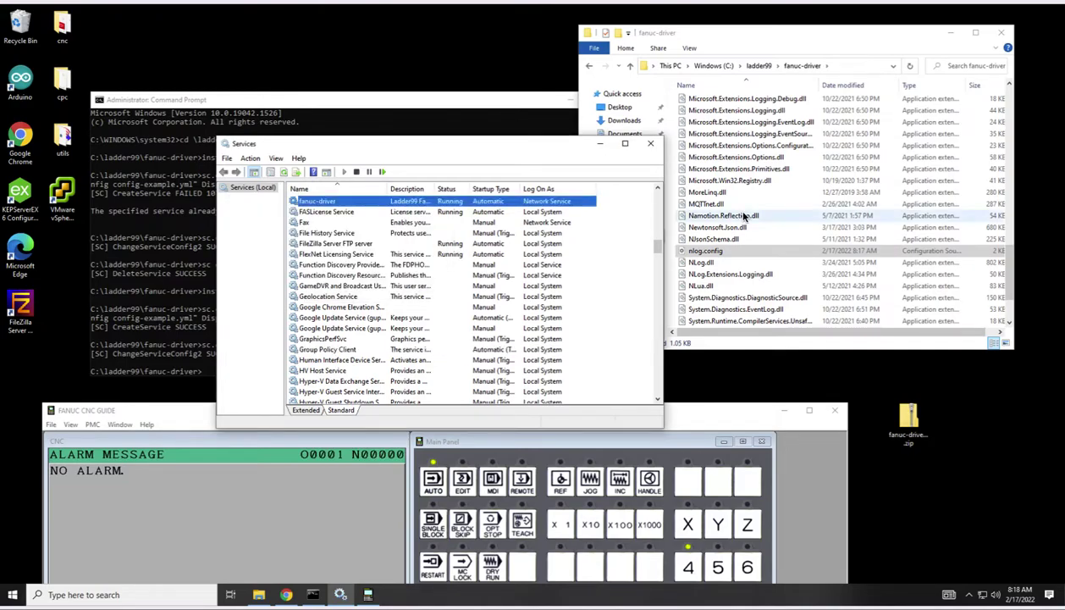
Step: Open driver.log from the fanuc-driver folder, examine the TRACE-level entries, and close it
{"action": "left_click", "coordinate": [804, 180]}
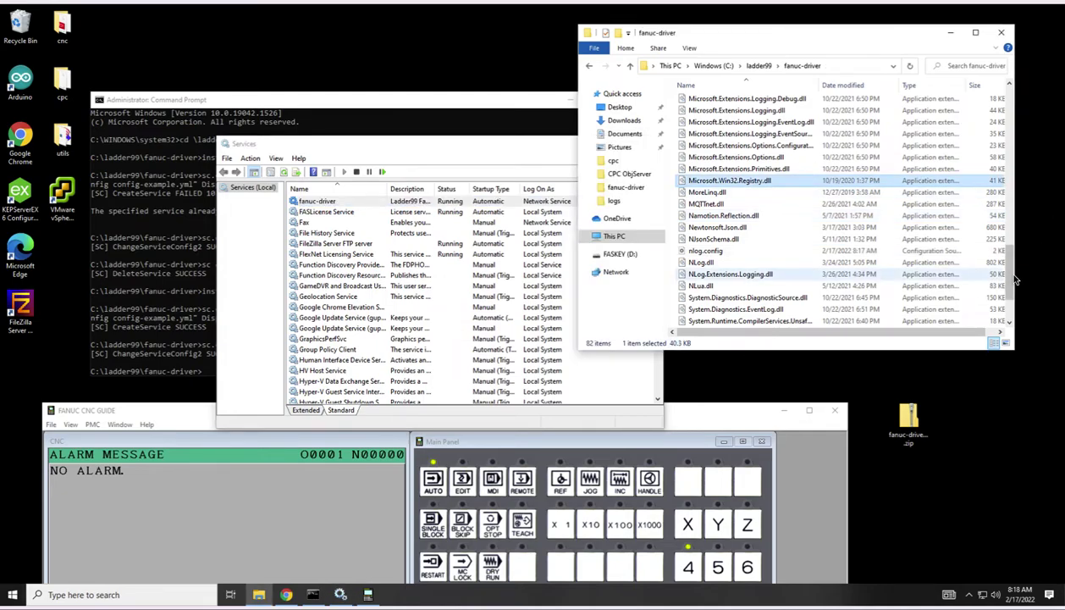
{"action": "left_click_drag", "start_coordinate": [1015, 193], "coordinate": [1010, 105]}
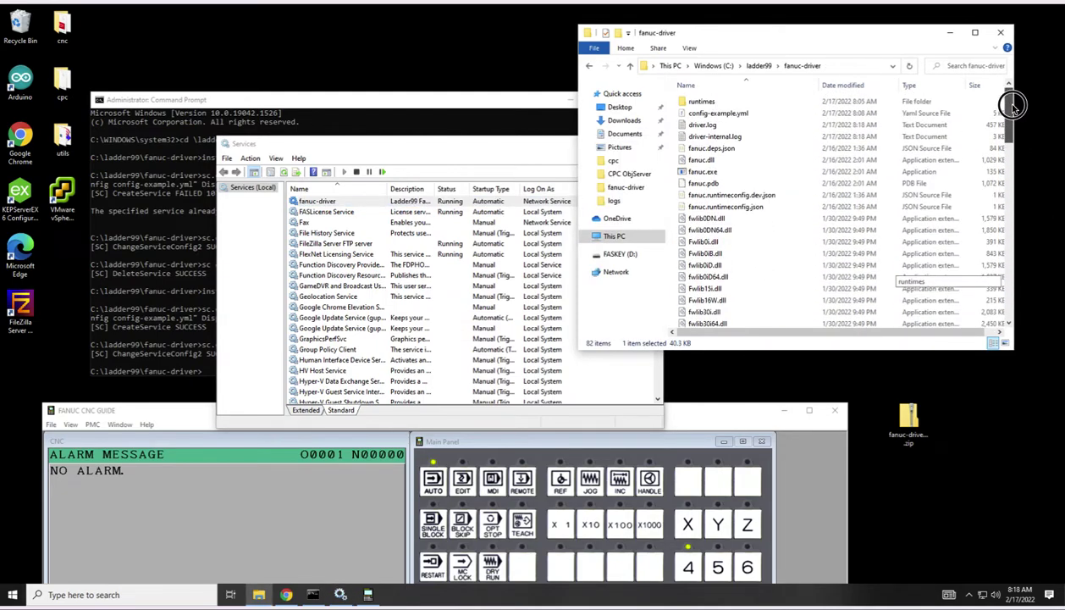
{"action": "left_click", "coordinate": [703, 126]}
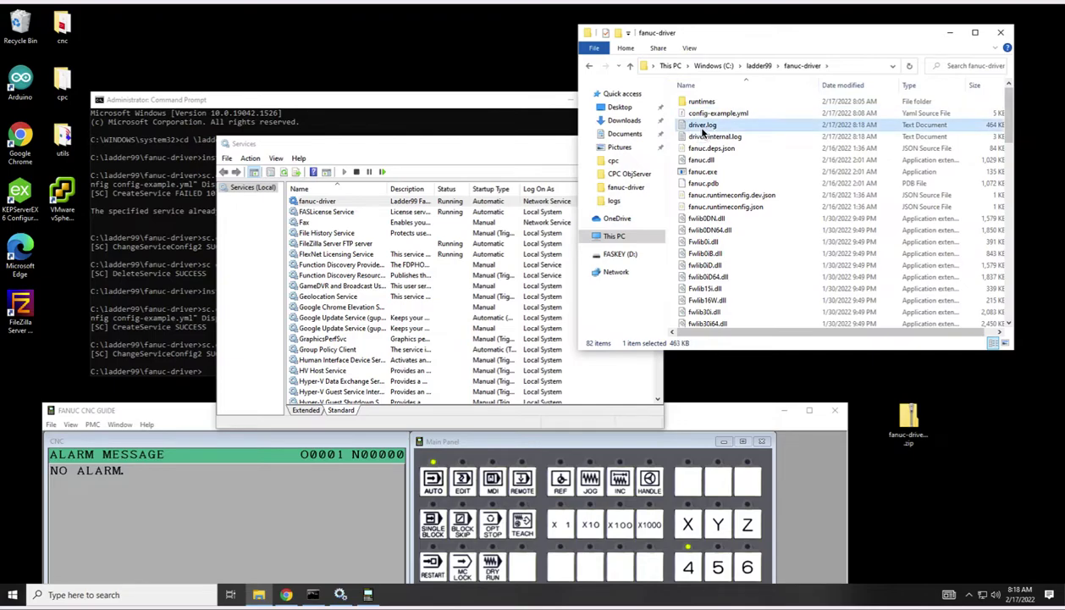
{"action": "double_click", "coordinate": [701, 127]}
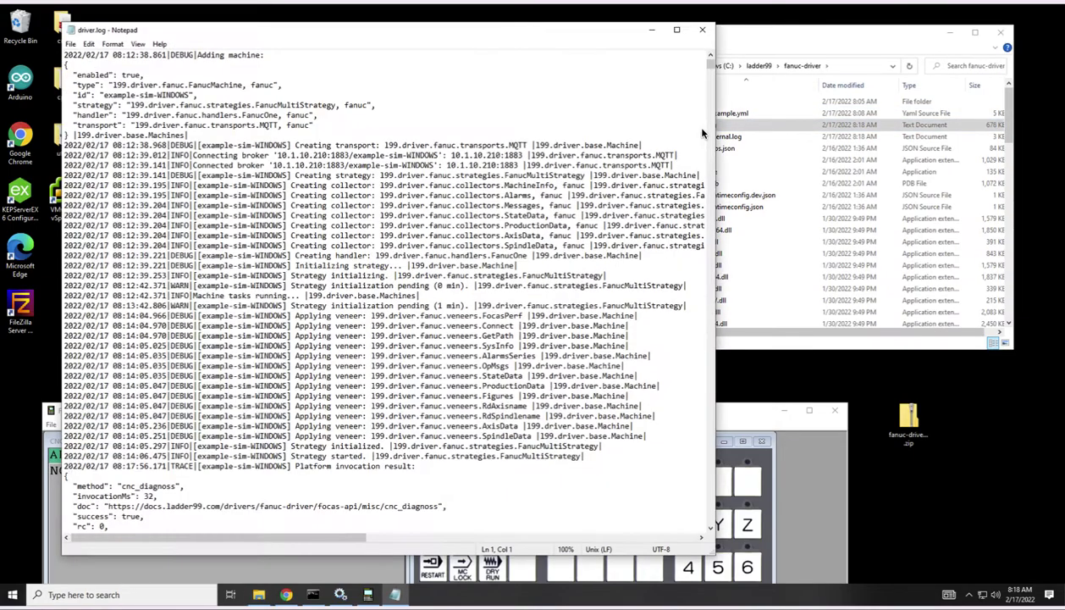
{"action": "left_click_drag", "start_coordinate": [711, 85], "coordinate": [705, 265]}
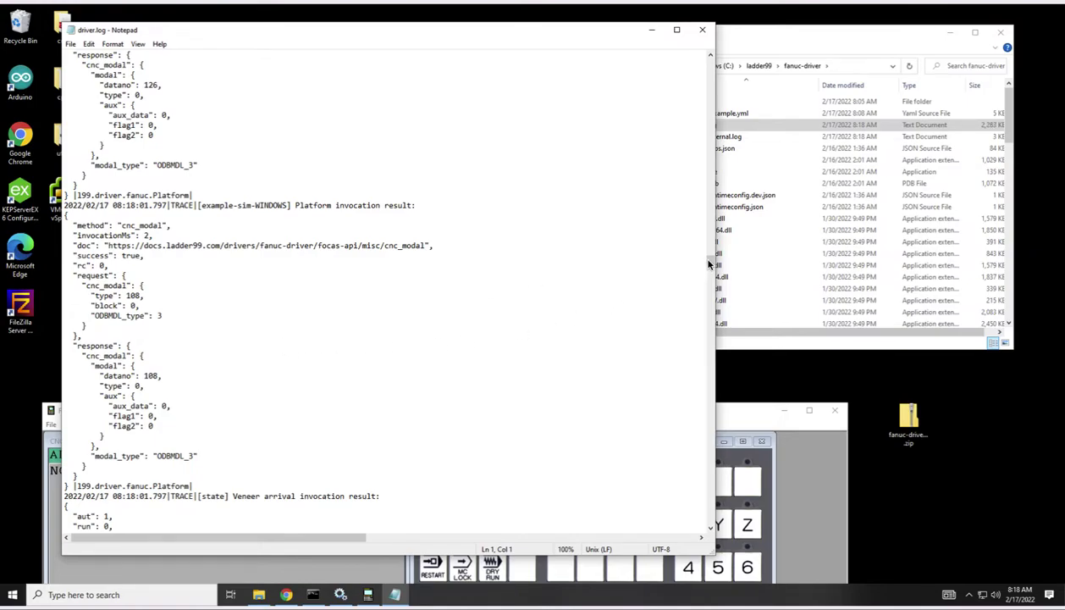
{"action": "left_click", "coordinate": [702, 31]}
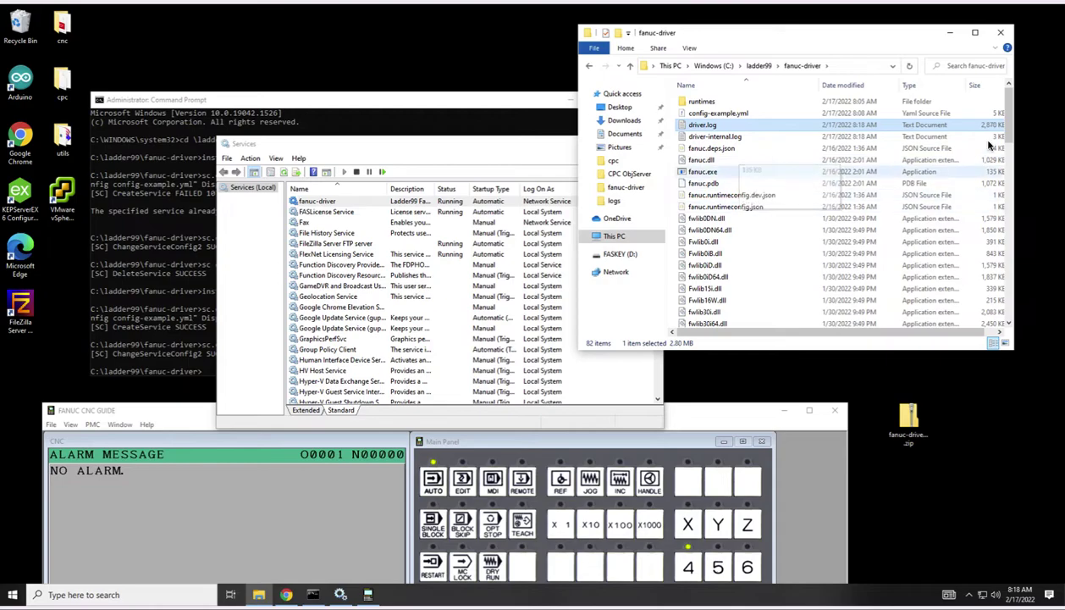
Step: Reopen nlog.config in Notepad and review the autoReload and internal log settings and the file and console log targets
{"action": "left_click_drag", "start_coordinate": [1008, 114], "coordinate": [992, 279]}
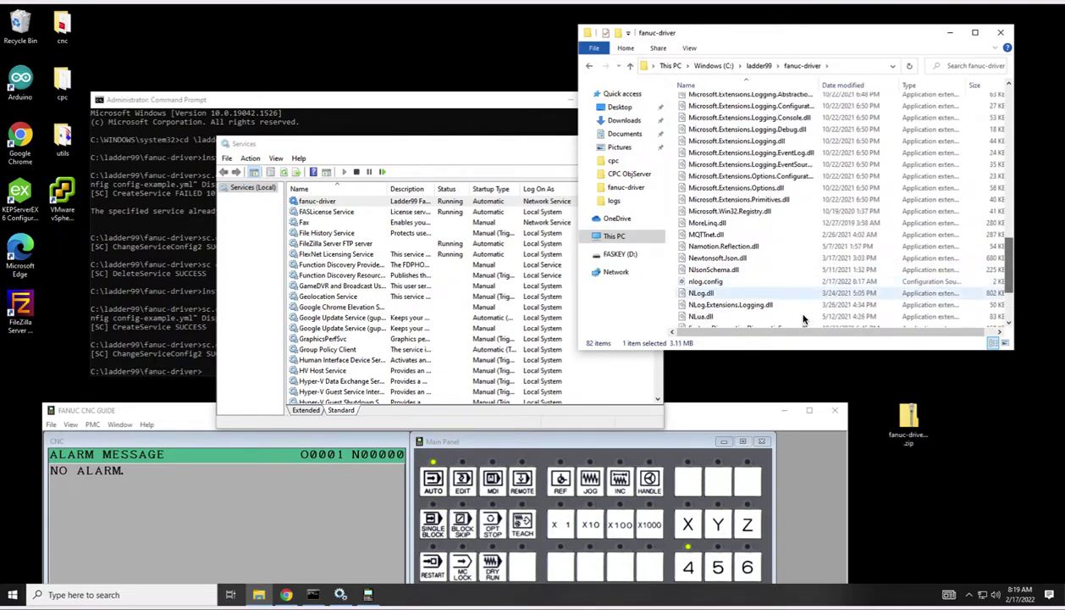
{"action": "left_click", "coordinate": [714, 283]}
{"action": "right_click", "coordinate": [714, 283]}
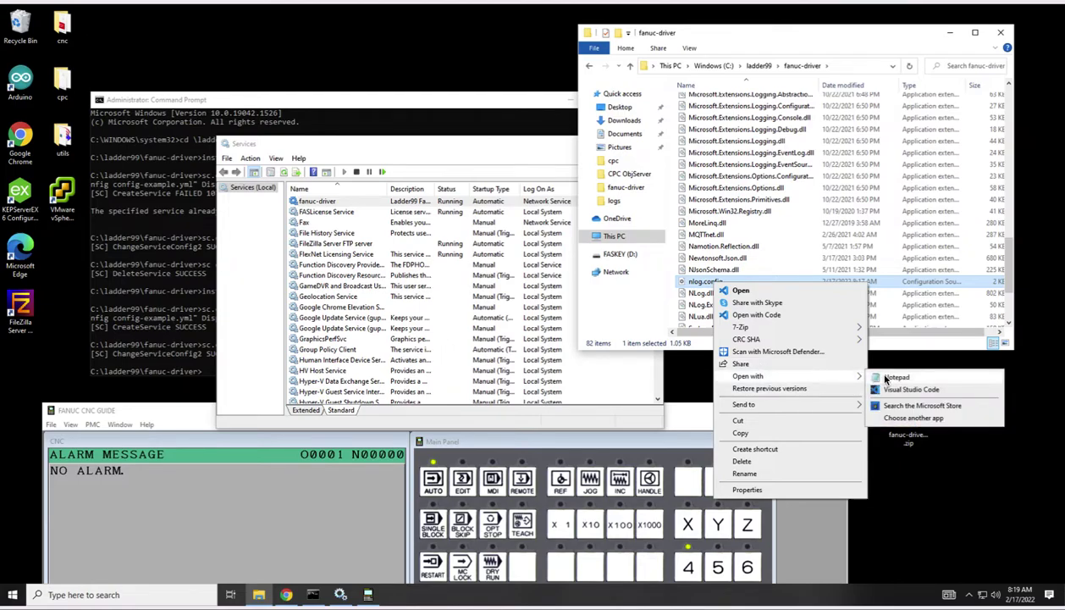
{"action": "left_click", "coordinate": [876, 374]}
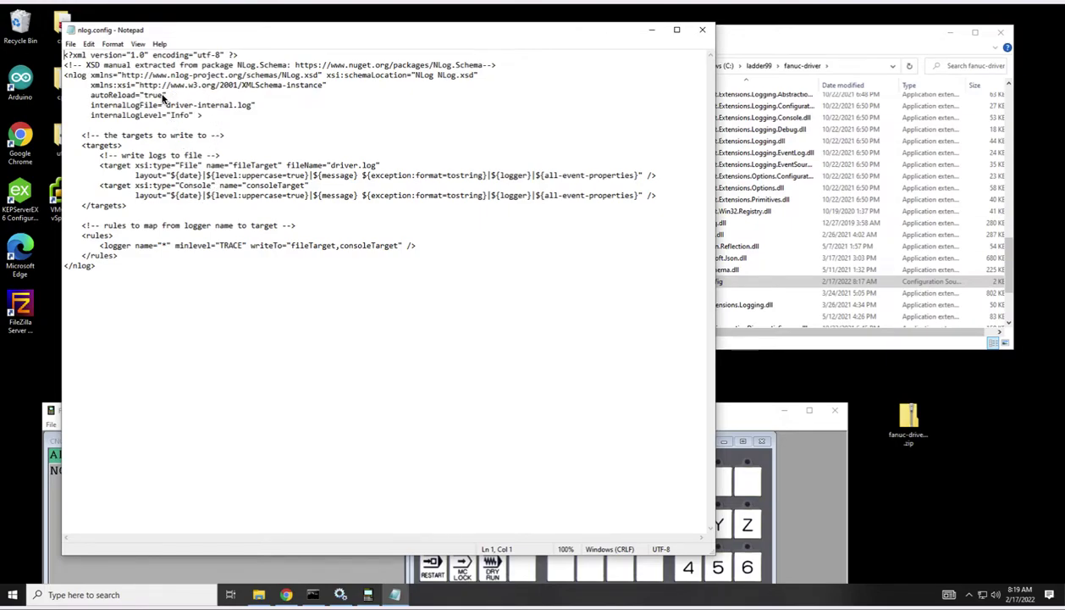
{"action": "left_click_drag", "start_coordinate": [158, 86], "coordinate": [203, 116]}
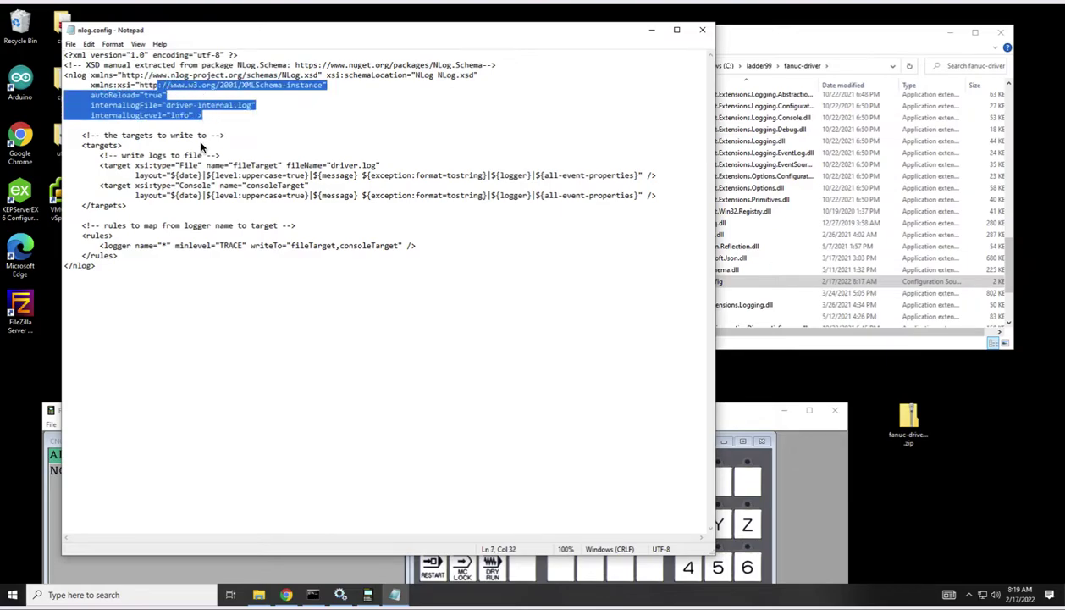
{"action": "left_click_drag", "start_coordinate": [179, 166], "coordinate": [432, 176]}
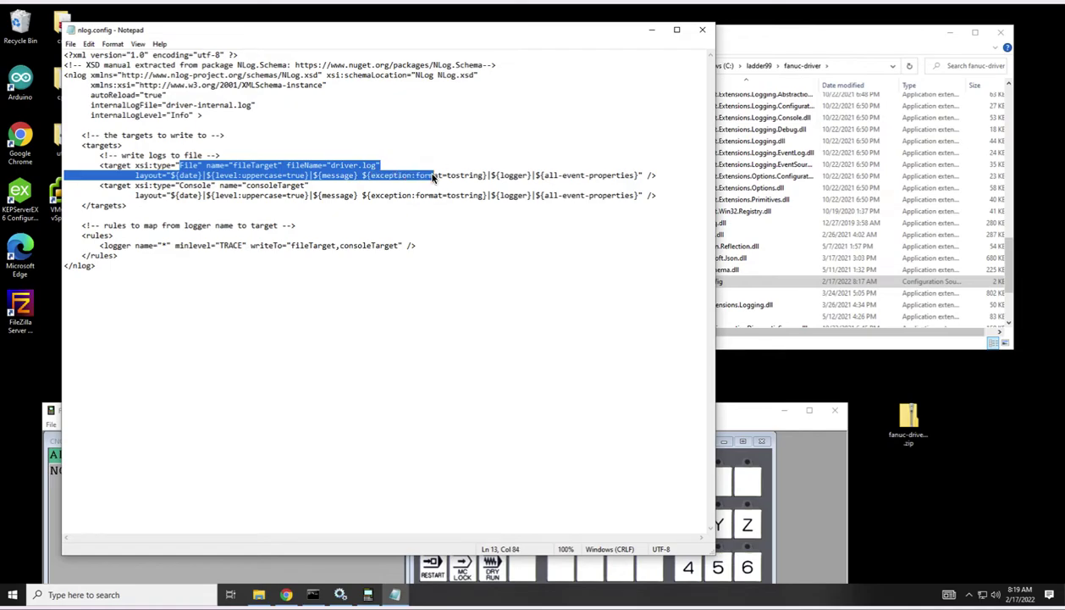
{"action": "left_click", "coordinate": [433, 175]}
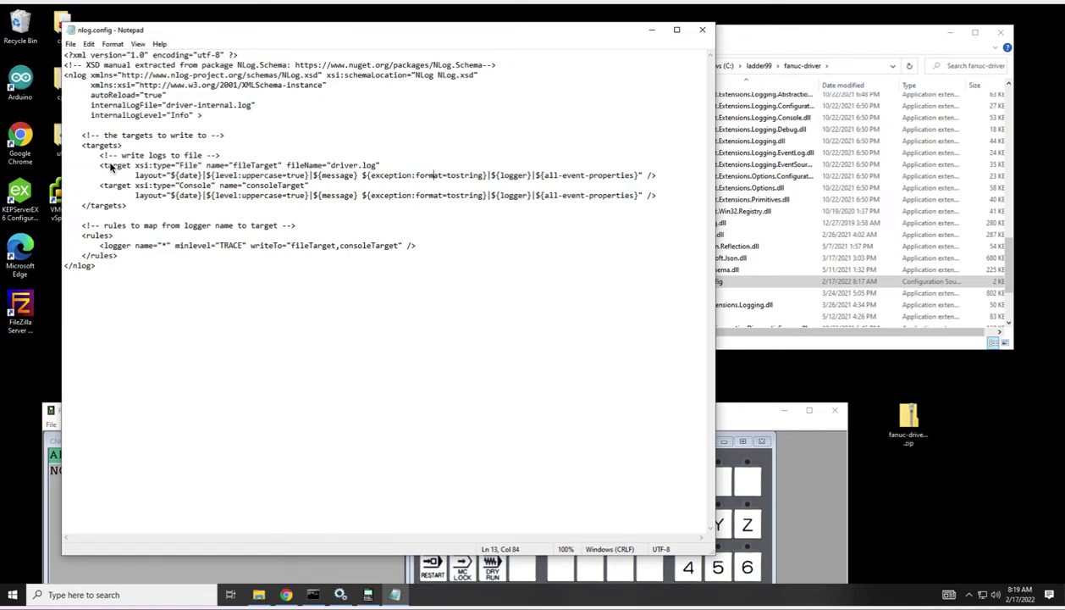
{"action": "left_click_drag", "start_coordinate": [104, 159], "coordinate": [137, 203]}
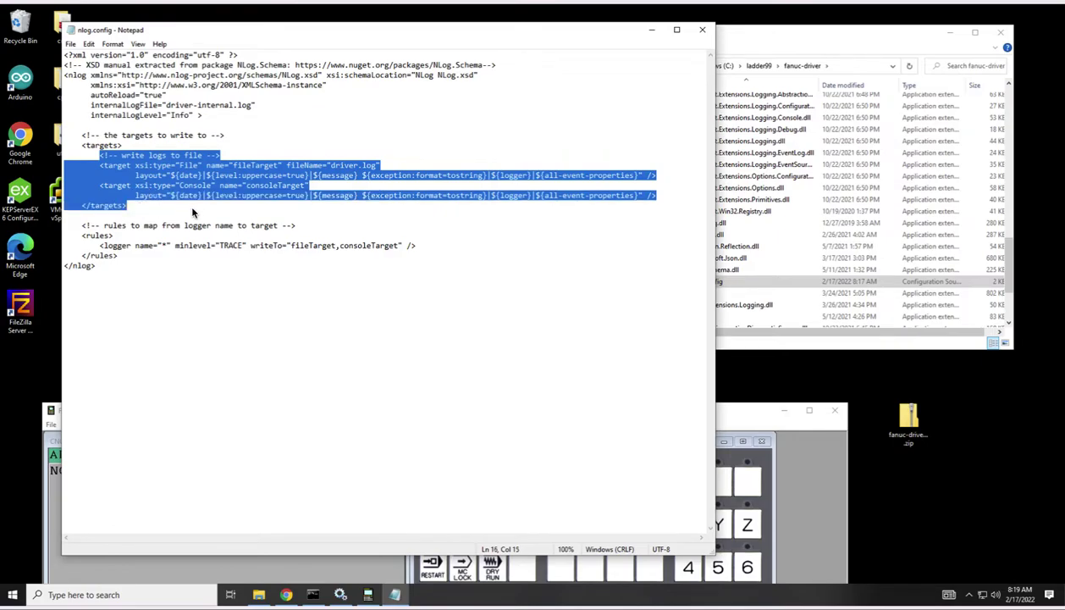
Step: Set the logger rule's minlevel to INFO in nlog.config, then save and close the file
{"action": "left_click", "coordinate": [243, 247]}
{"action": "key", "text": "BackSpace"}
{"action": "key", "text": "BackSpace"}
{"action": "key", "text": "BackSpace"}
{"action": "key", "text": "BackSpace"}
{"action": "key", "text": "BackSpace"}
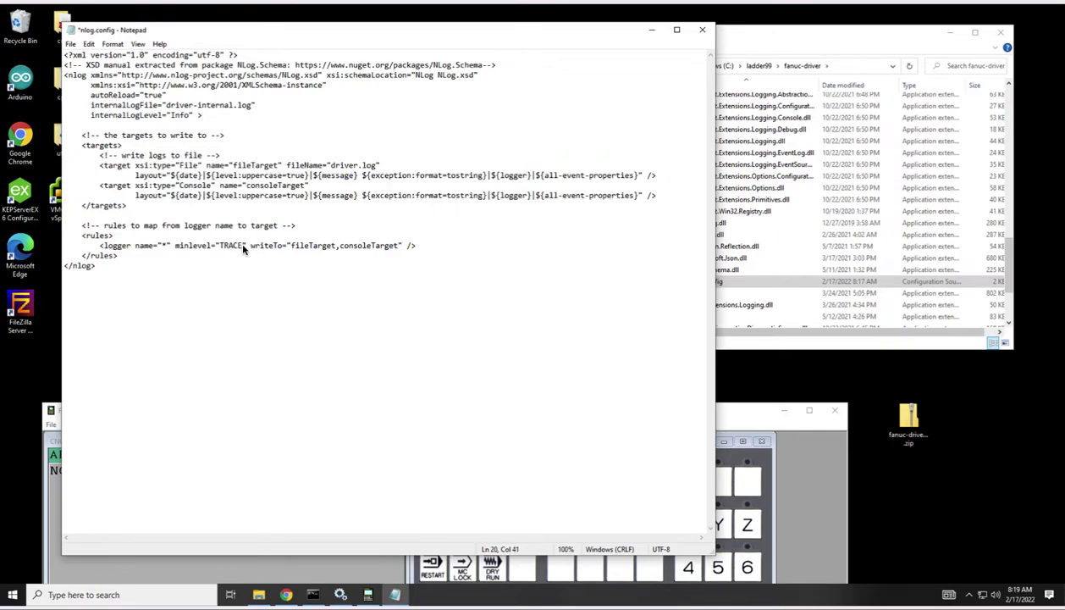
{"action": "type", "text": "INFO"}
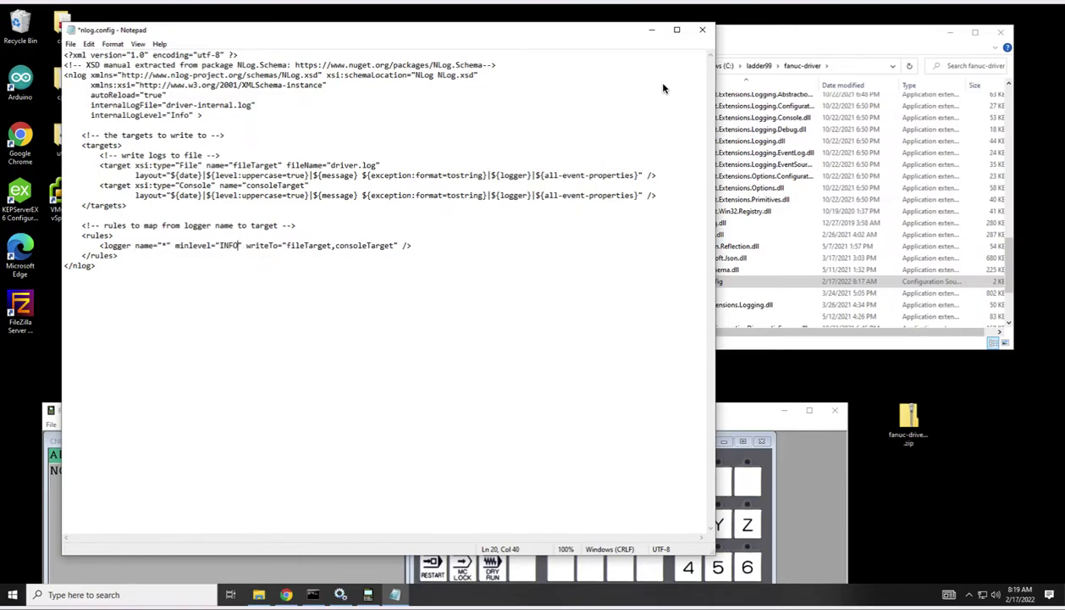
{"action": "left_click", "coordinate": [703, 32]}
{"action": "left_click", "coordinate": [502, 304]}
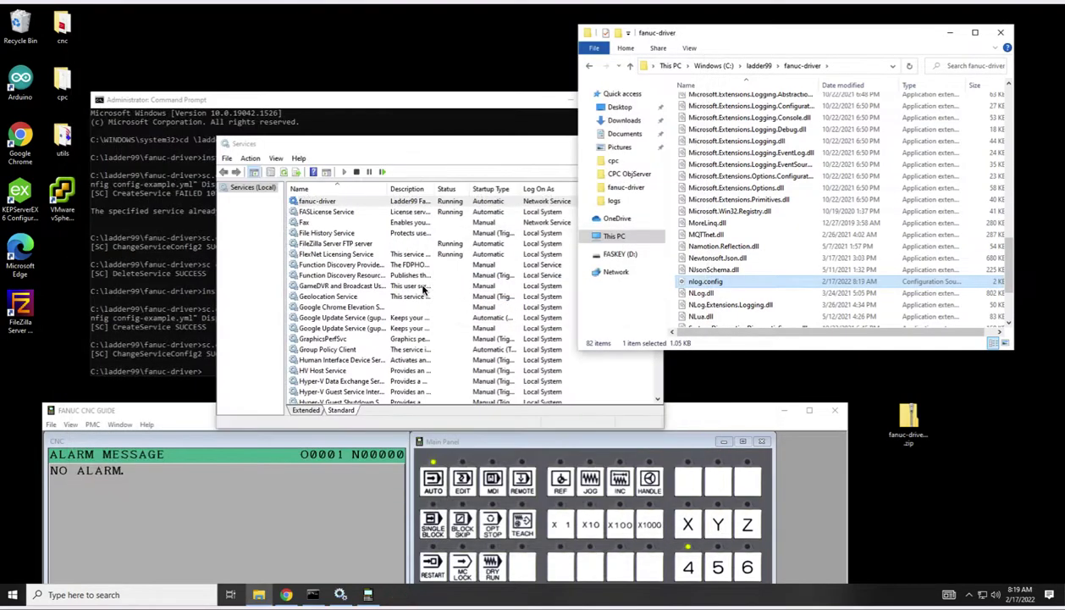
Step: Bring the fanuc-driver folder listing back to driver.log and restart the fanuc-driver service to apply the new log level
{"action": "left_click_drag", "start_coordinate": [1009, 230], "coordinate": [1022, 98]}
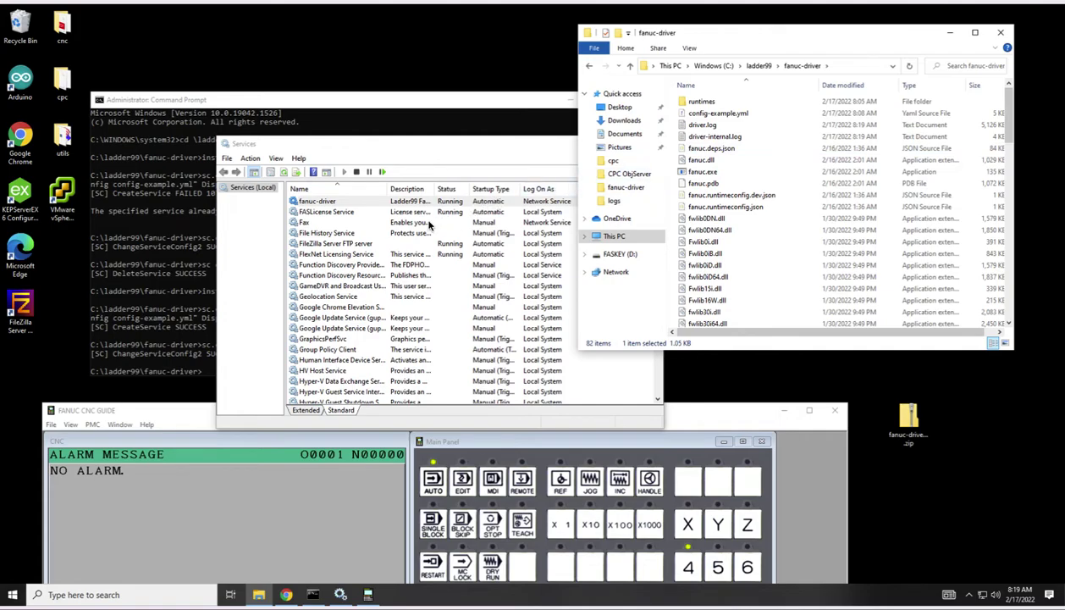
{"action": "left_click", "coordinate": [363, 223]}
{"action": "left_click", "coordinate": [337, 202]}
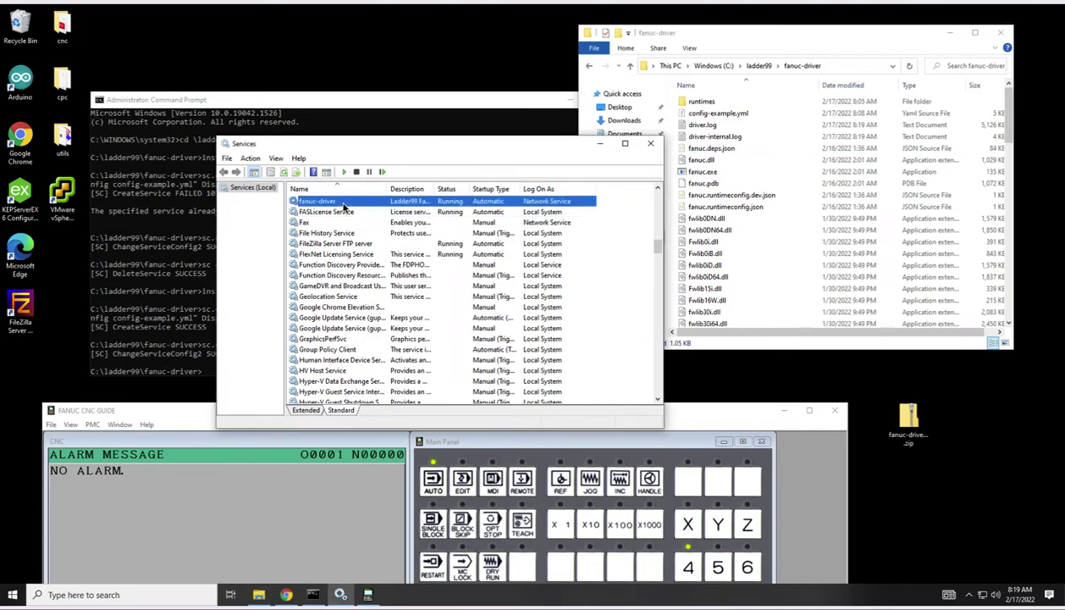
{"action": "left_click", "coordinate": [381, 172]}
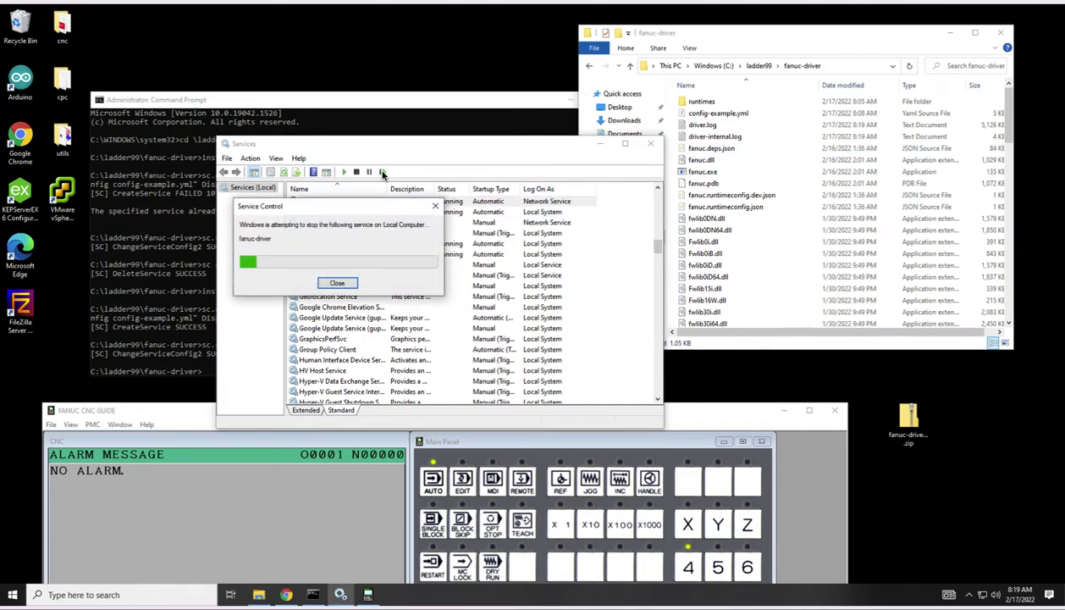